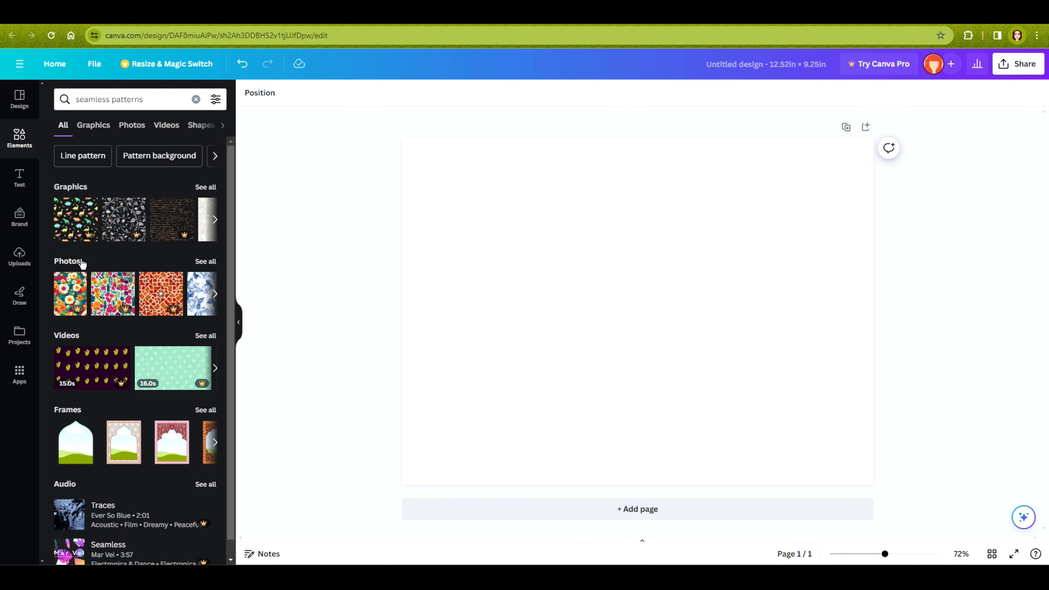
Step: Show all graphics found for seamless patterns and add the white hearts pattern to the page
click(208, 187)
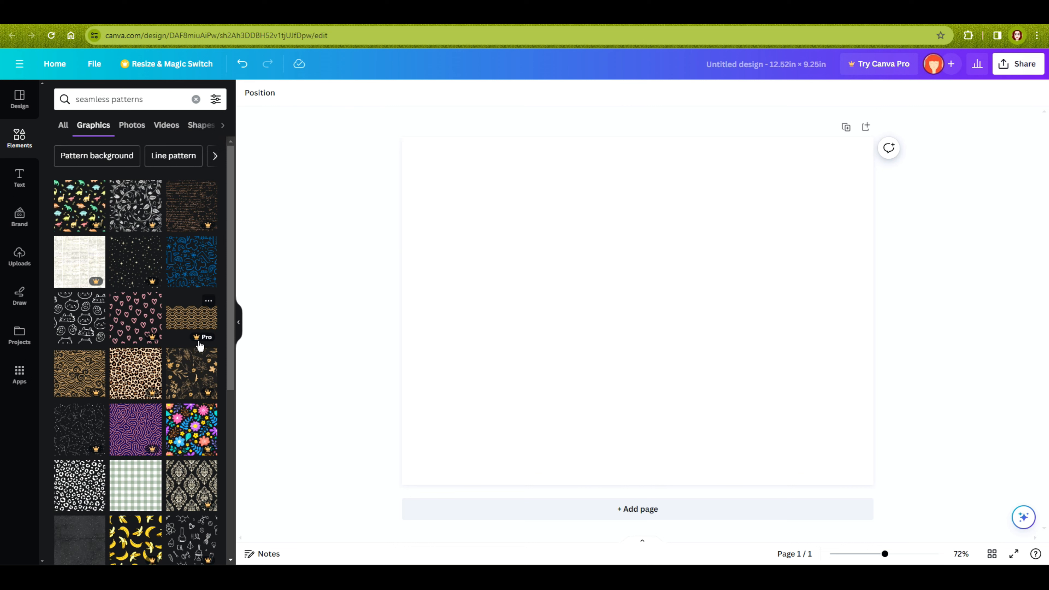
scroll(174, 310, down, 5)
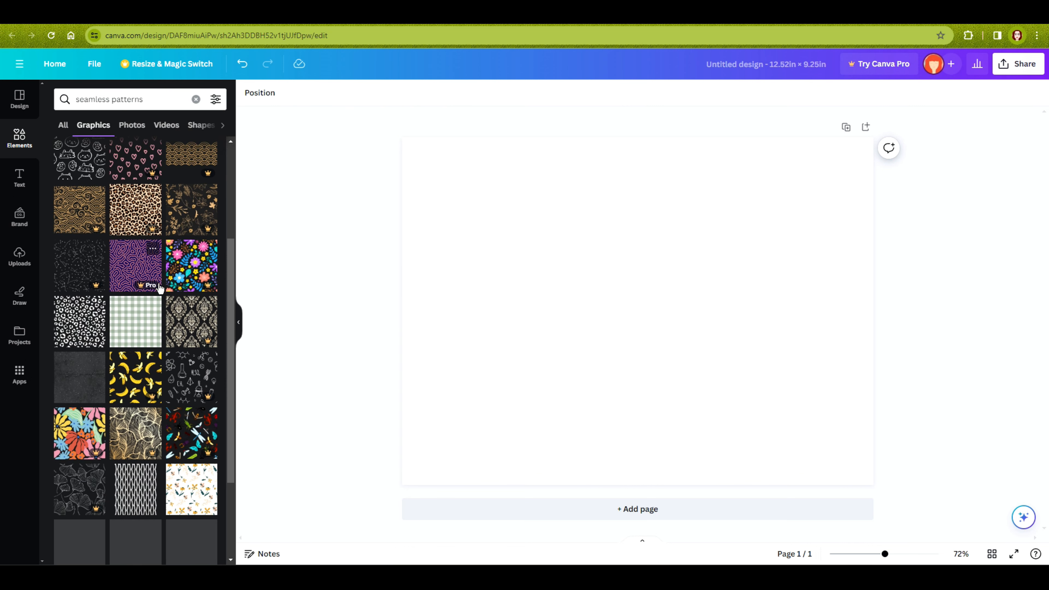
scroll(74, 324, down, 1)
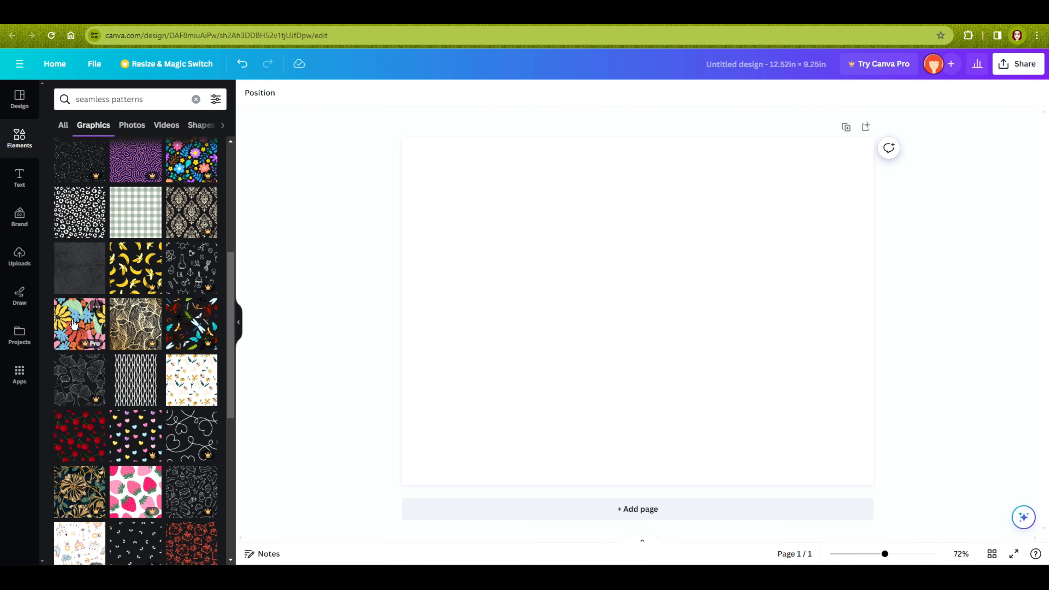
scroll(74, 314, down, 5)
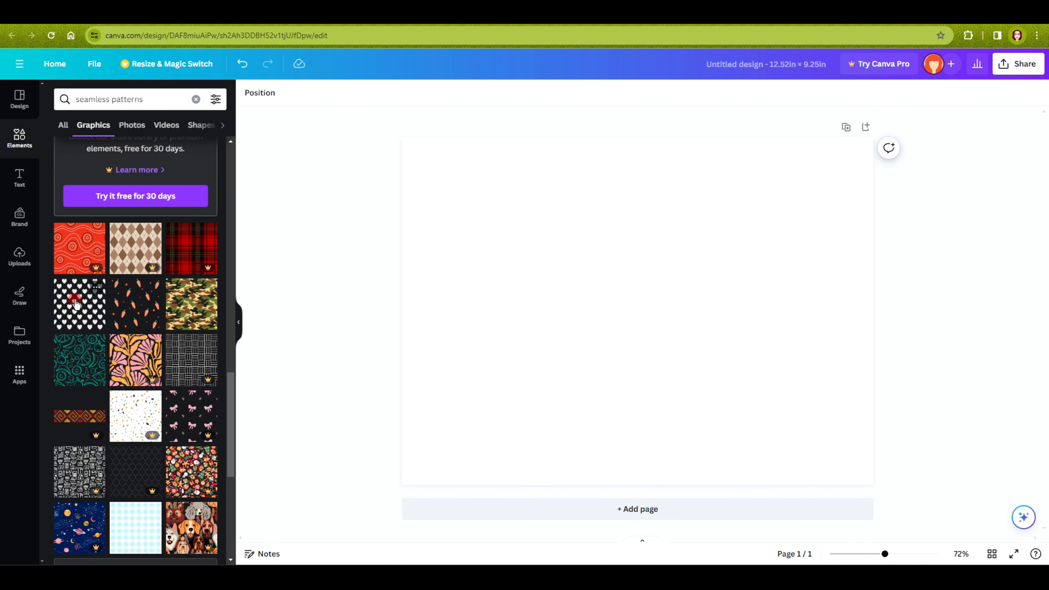
click(75, 304)
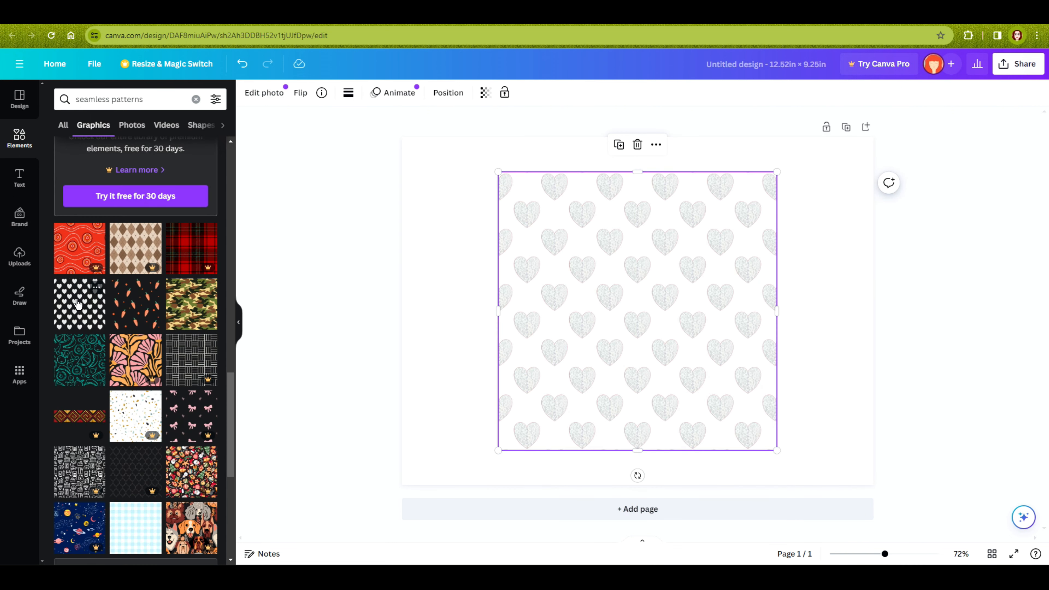
Step: Shrink the hearts pattern to roughly half its size and move it into the page's upper-left corner
click(593, 304)
drag(777, 450, 645, 318)
drag(597, 248, 486, 200)
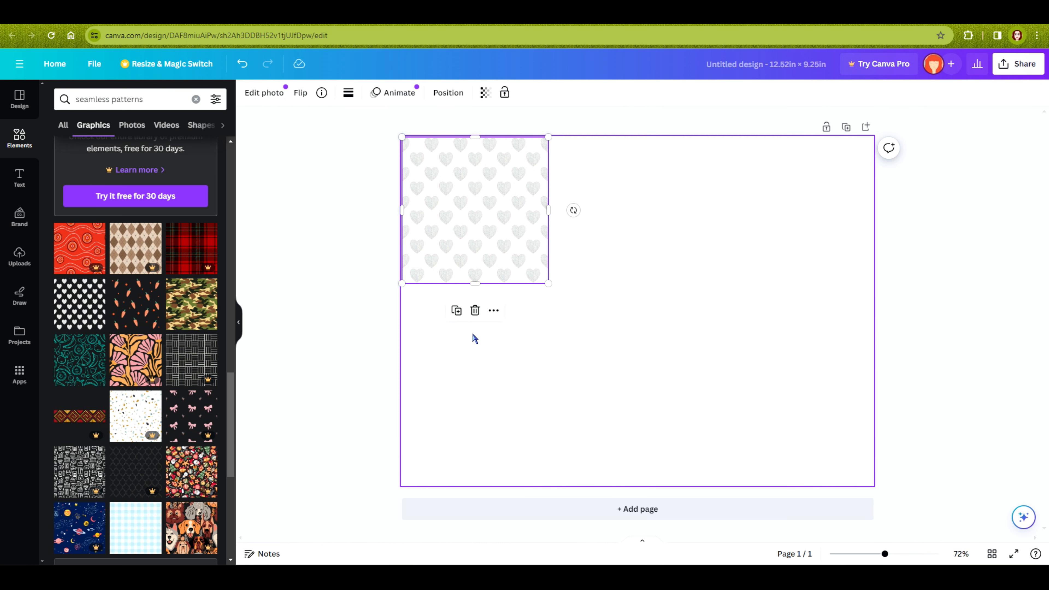
Step: Duplicate the hearts tile three times and line the copies up side by side across the page's upper edge
click(457, 310)
drag(454, 224, 594, 216)
click(555, 330)
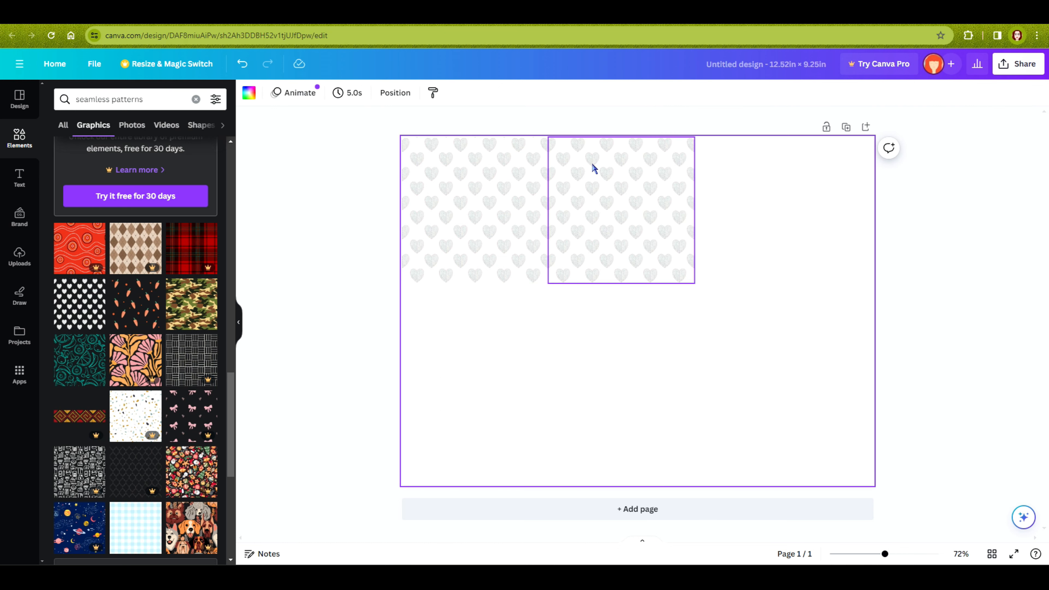
click(618, 220)
click(601, 314)
drag(613, 252, 892, 246)
click(735, 320)
click(757, 233)
click(746, 314)
click(899, 323)
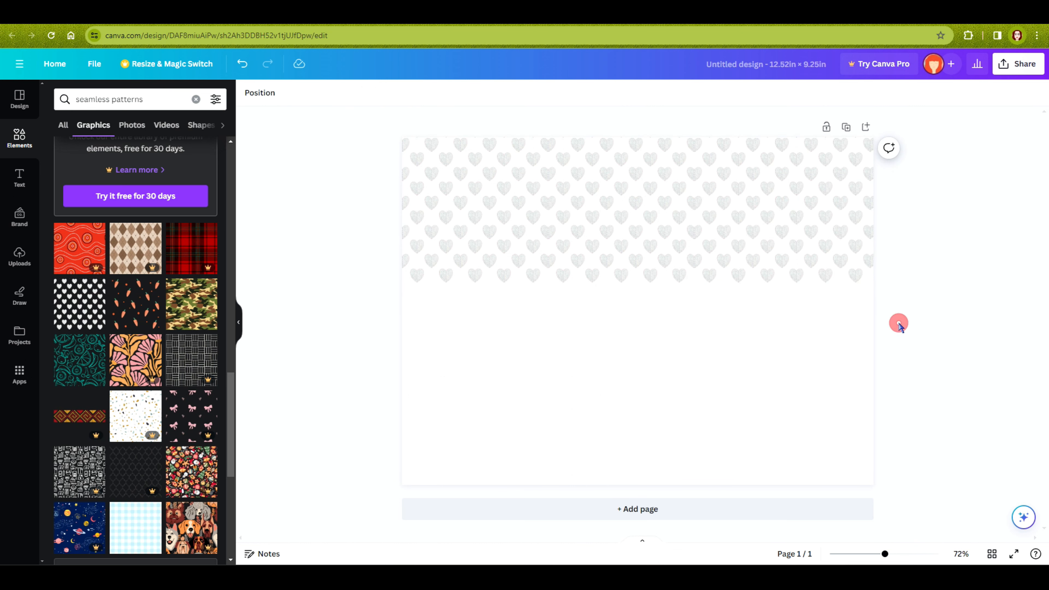
Step: Delete all the hearts tiles from the page
click(792, 275)
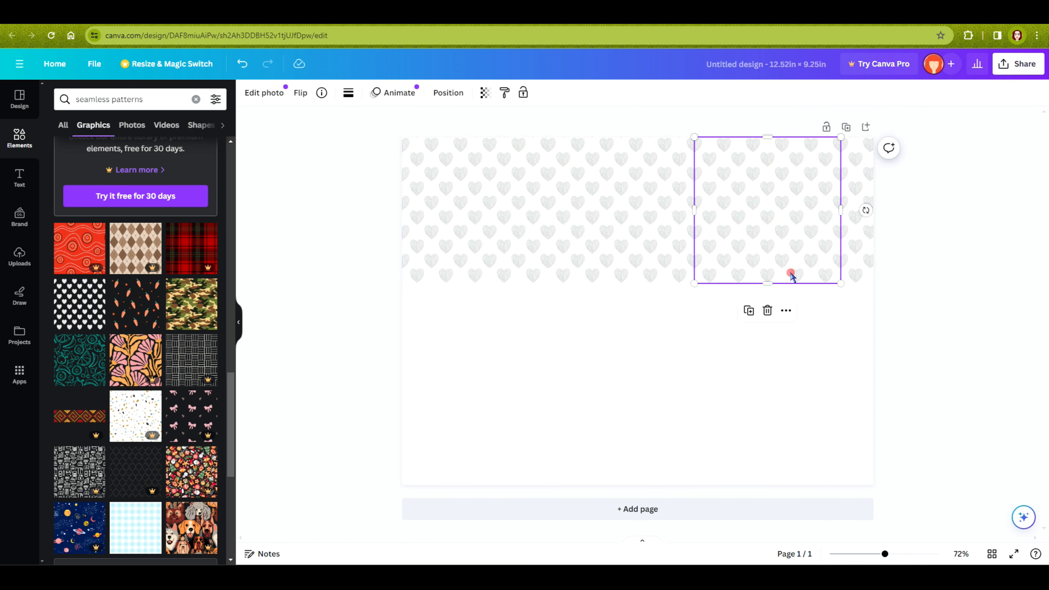
key(Delete)
click(845, 257)
key(Delete)
click(642, 241)
key(Delete)
click(497, 237)
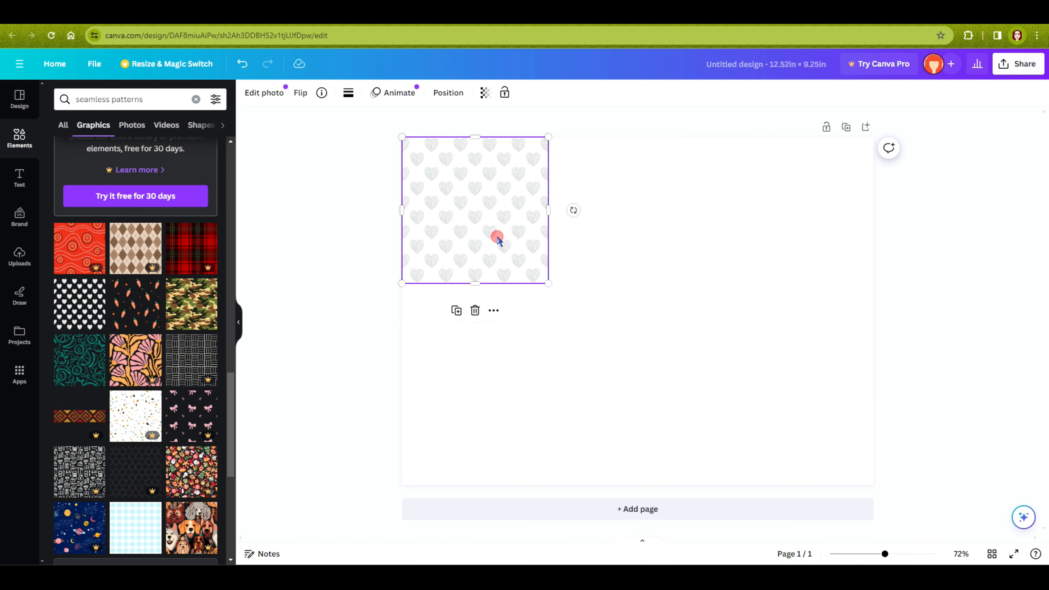
key(Delete)
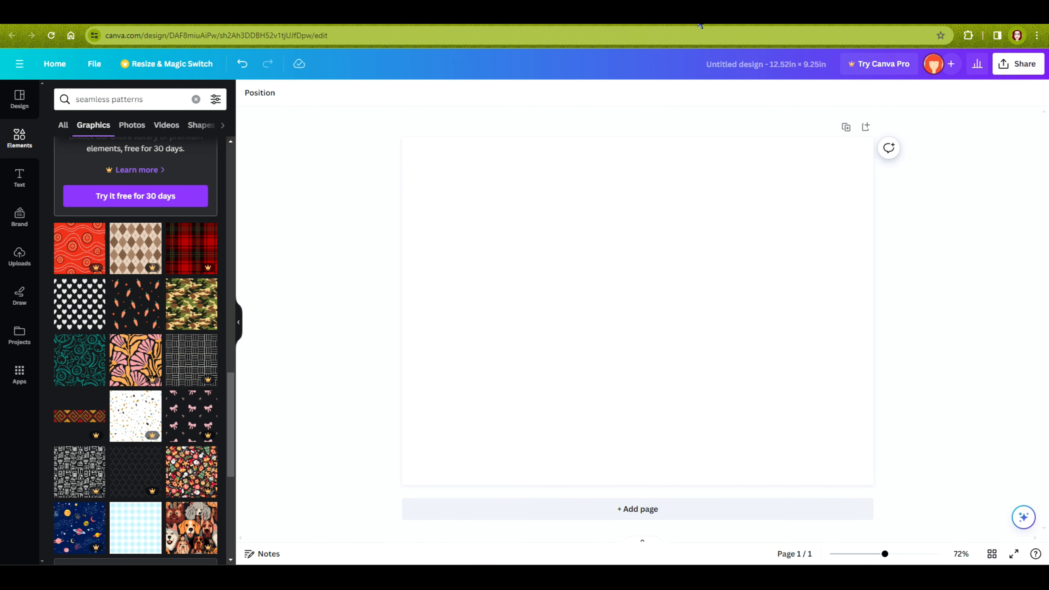
Step: Switch to the Pixabay results for seamless background and limit them to illustrations
key(ctrl+Tab)
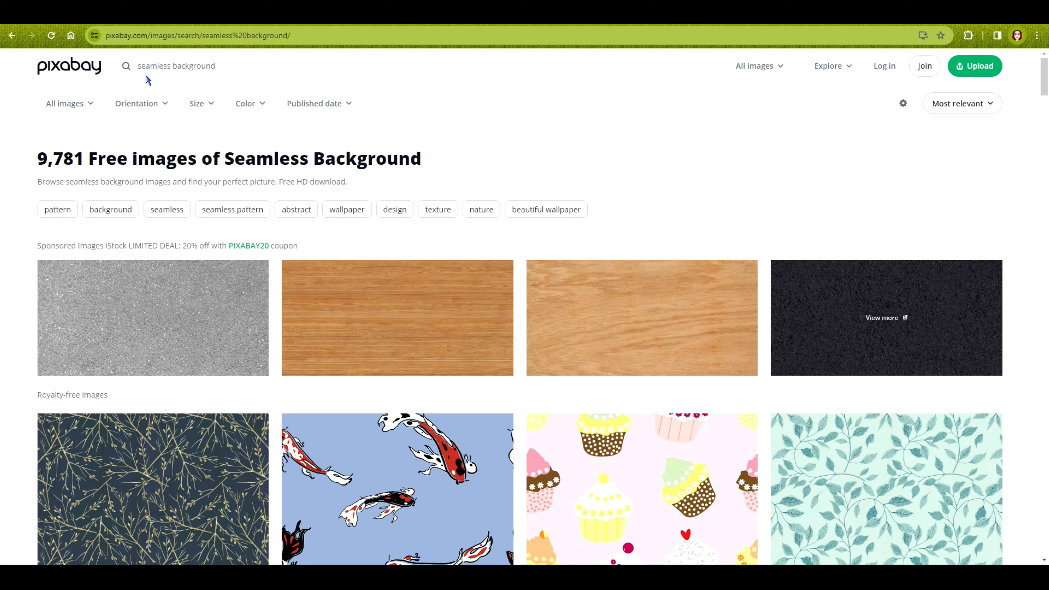
click(92, 104)
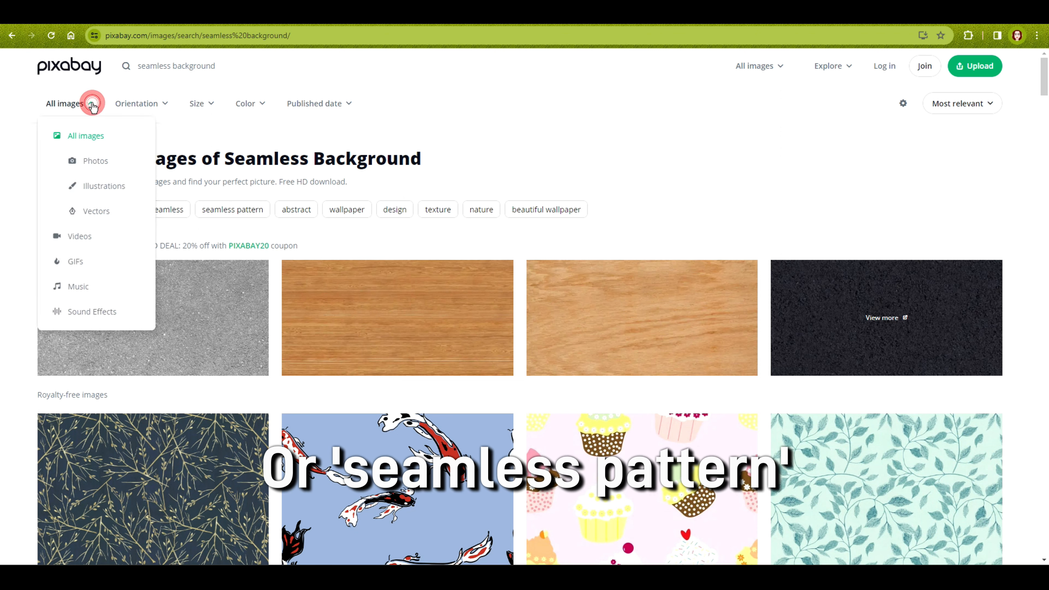
click(103, 189)
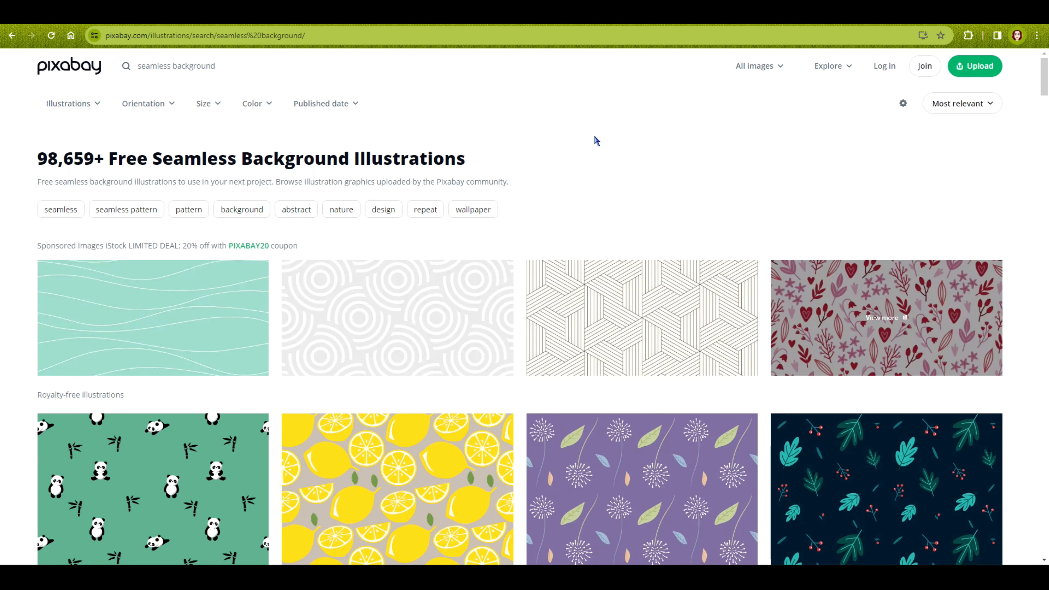
Step: Browse the illustration results and open the teal cute flowers seamless pattern
scroll(594, 137, down, 7)
scroll(597, 141, down, 1)
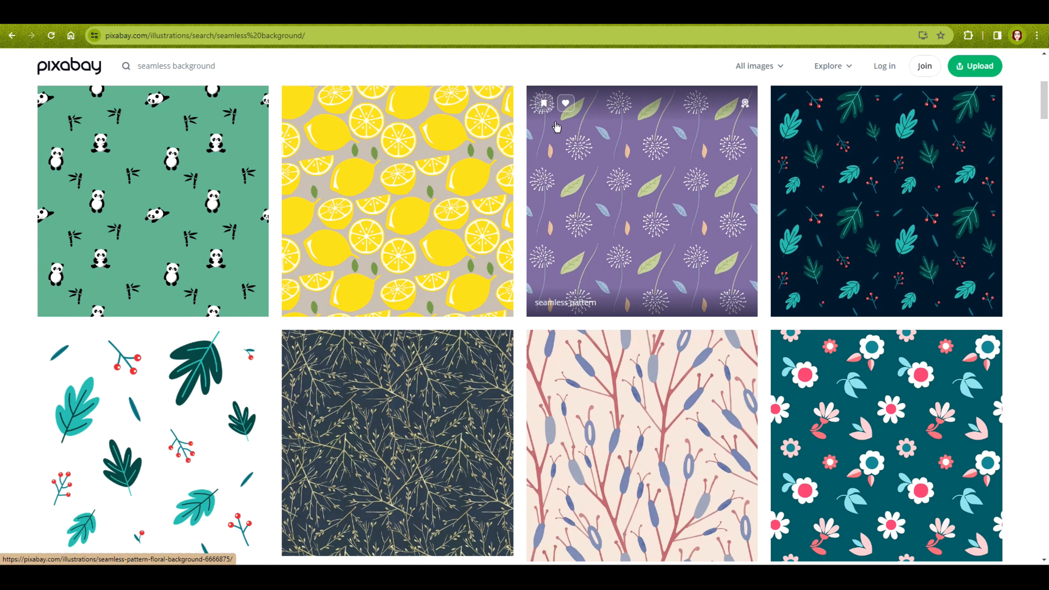
scroll(560, 184, down, 10)
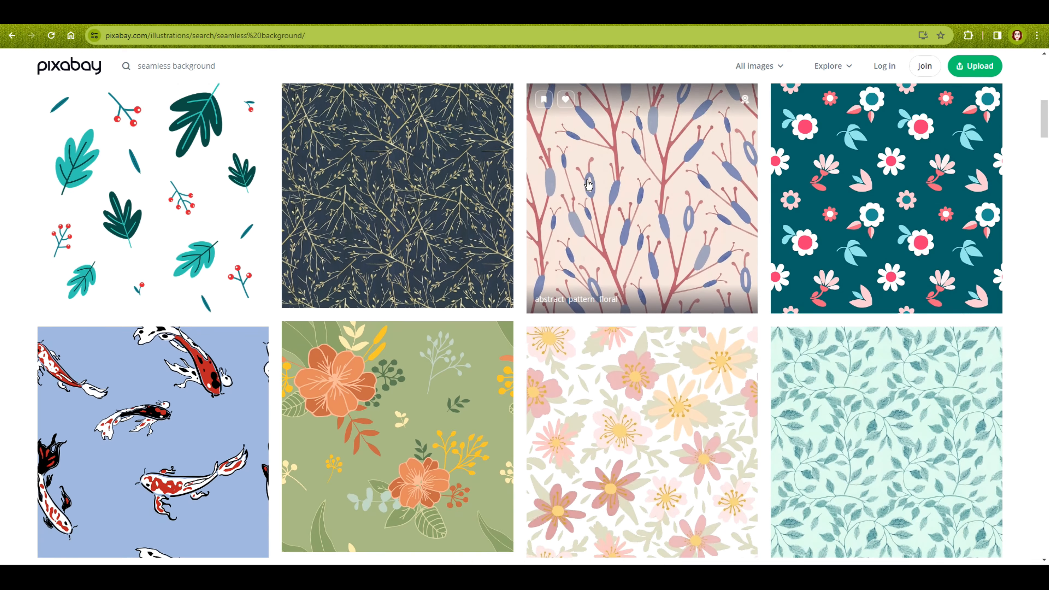
scroll(583, 184, down, 3)
scroll(580, 182, up, 12)
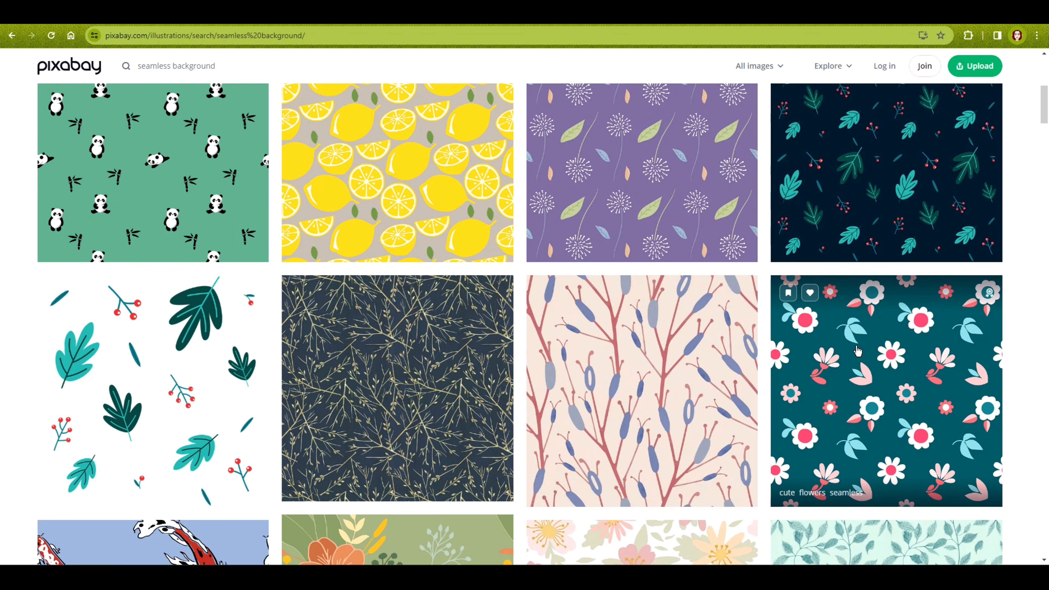
click(858, 350)
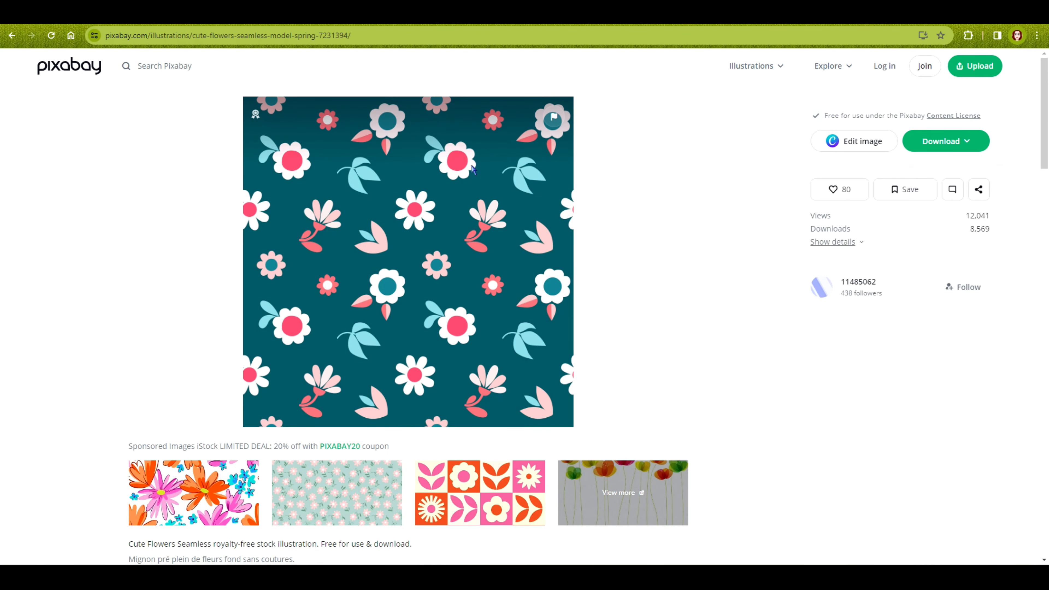
Step: Download the flower pattern and save it as cute-7231394_1280.png in the kdp folder
click(940, 144)
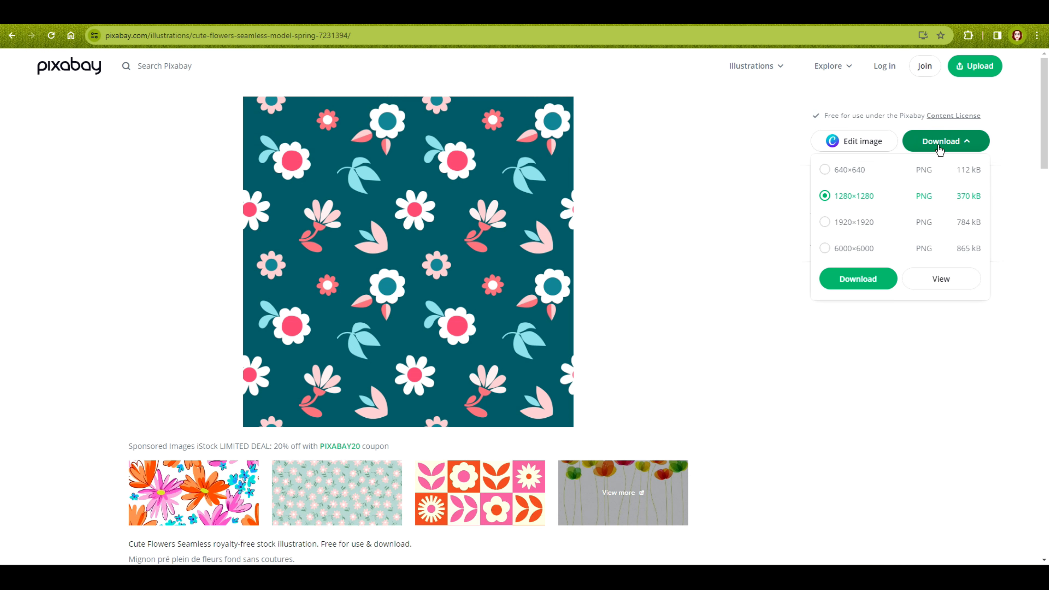
click(828, 248)
click(843, 279)
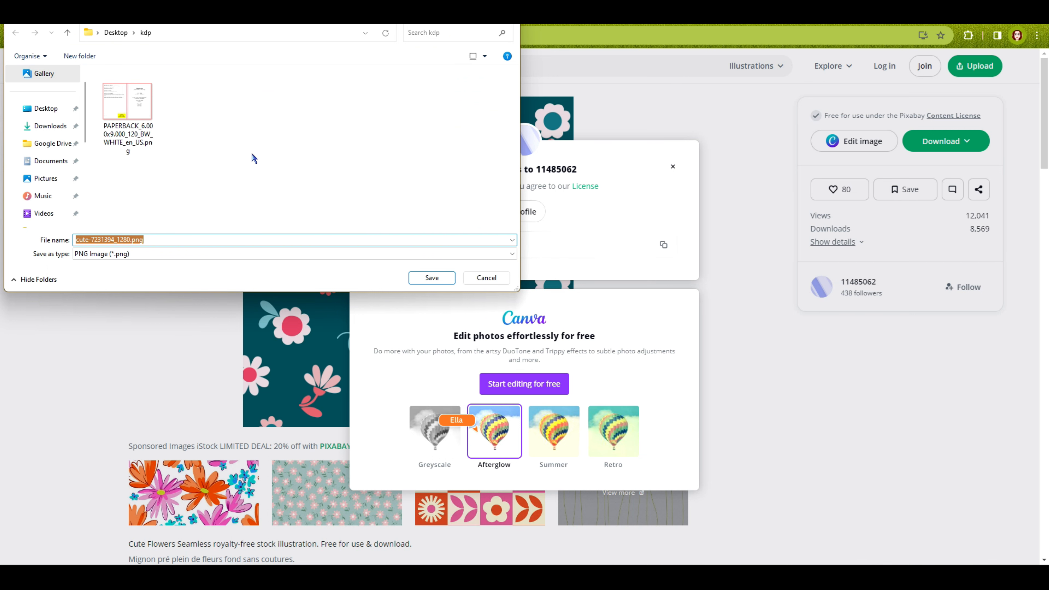
click(431, 279)
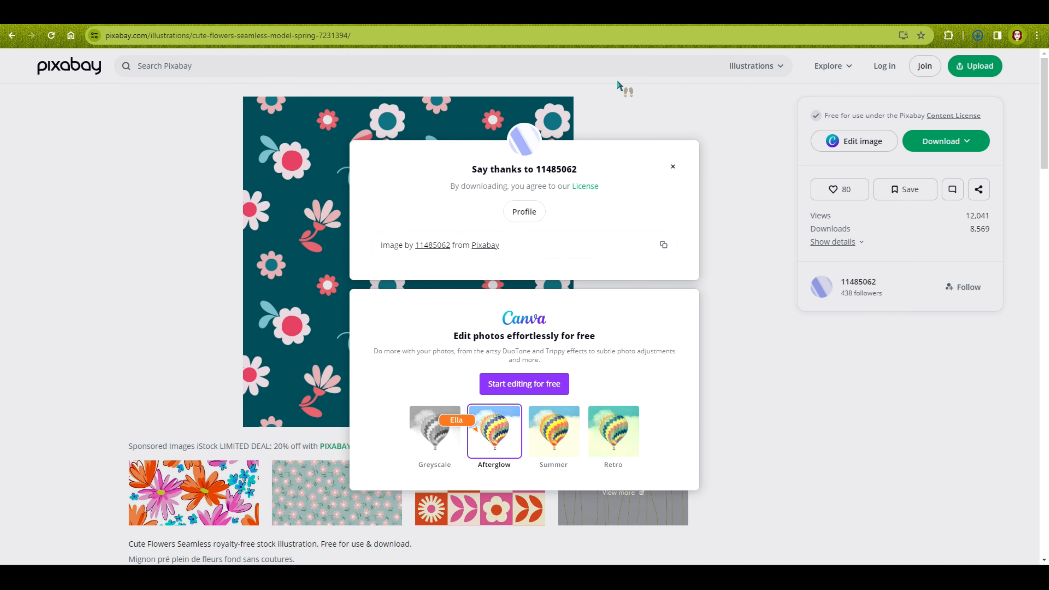
Step: Switch back to the Canva design and upload the flower pattern image cute-7231394_1280.png
click(591, 16)
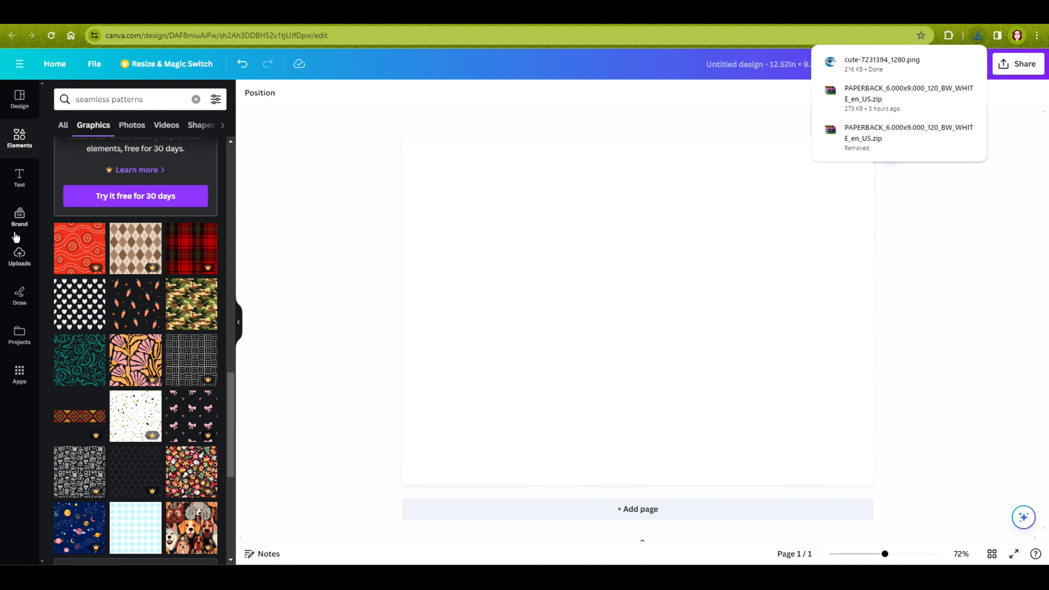
click(19, 258)
click(98, 128)
click(121, 104)
click(417, 279)
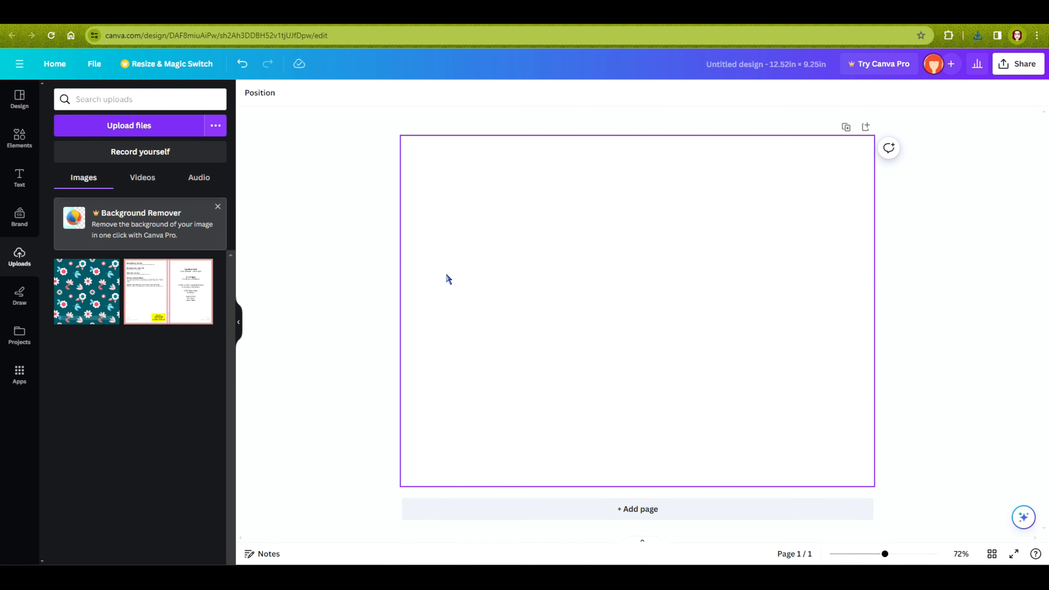
Step: Add the uploaded flower pattern to the page, fit it into the upper-left corner and resize it to half the page width
click(66, 285)
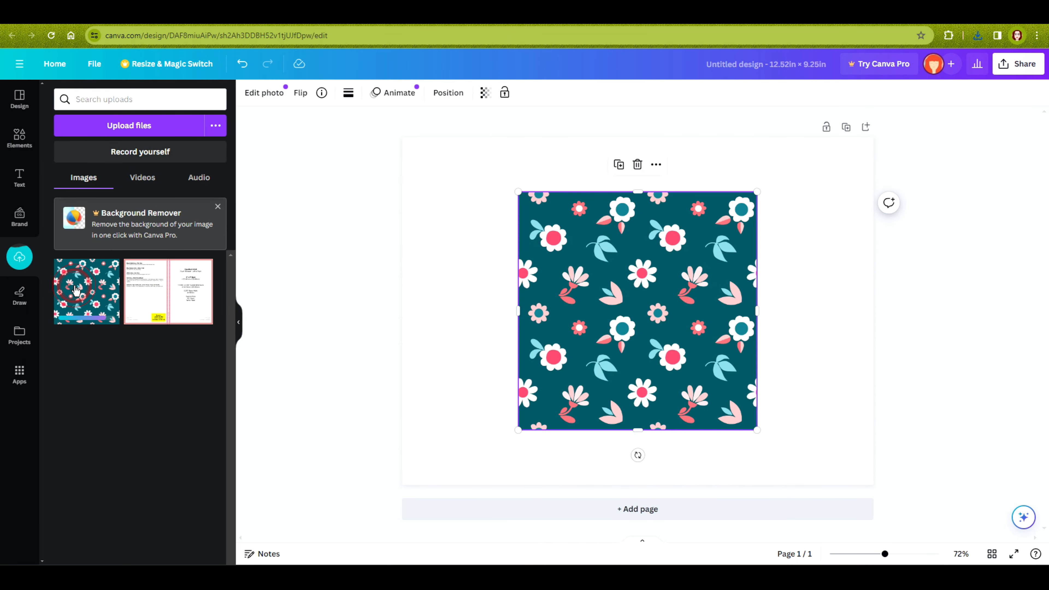
drag(611, 293, 494, 237)
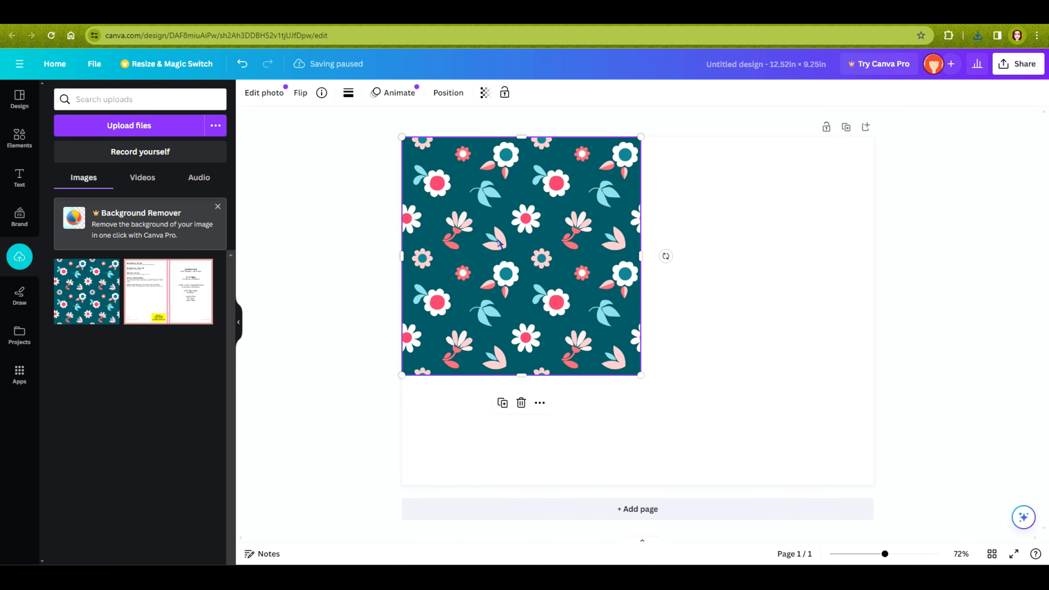
mouse_move(640, 376)
mouse_down()
mouse_move(607, 342)
mouse_move(650, 371)
mouse_up()
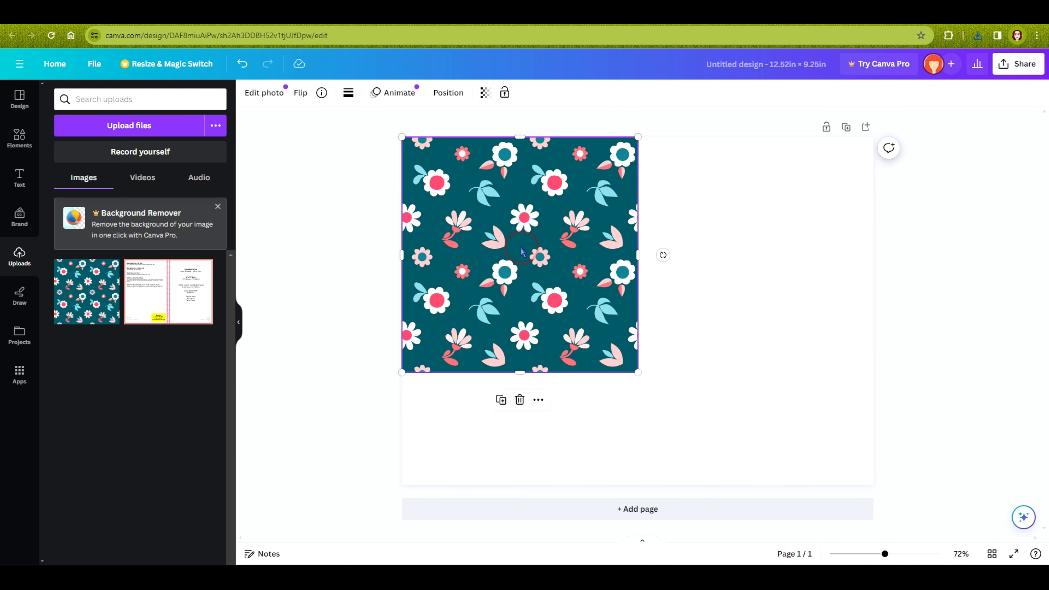
Step: Duplicate the flower tile and place the copy flush against its right side
click(500, 399)
drag(521, 258, 750, 252)
click(357, 205)
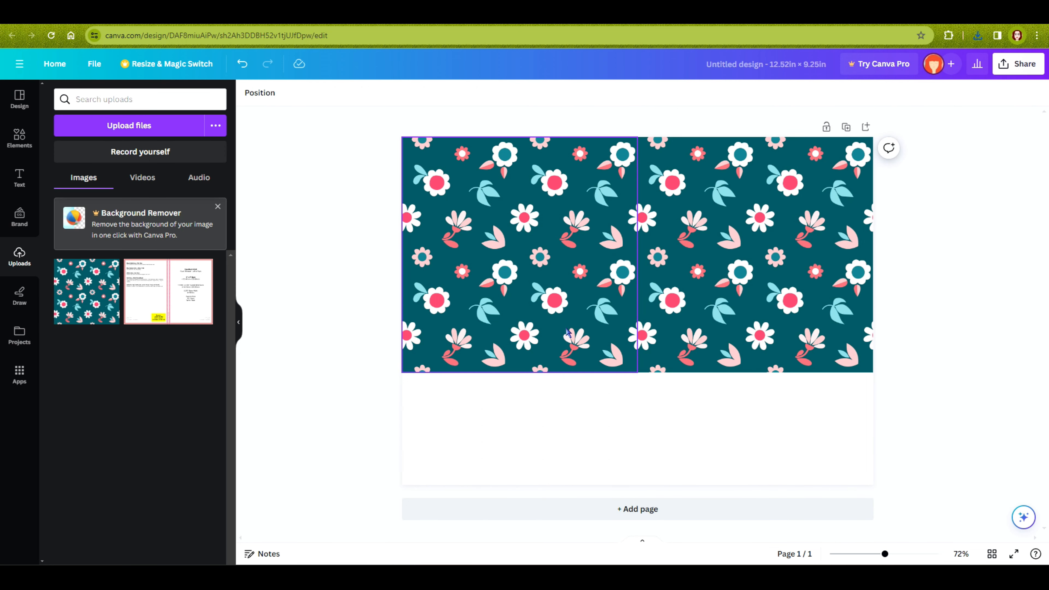
Step: Duplicate both flower tiles and place the copies directly below them to cover the rest of the page
click(506, 294)
click(500, 400)
drag(475, 207, 467, 426)
click(746, 282)
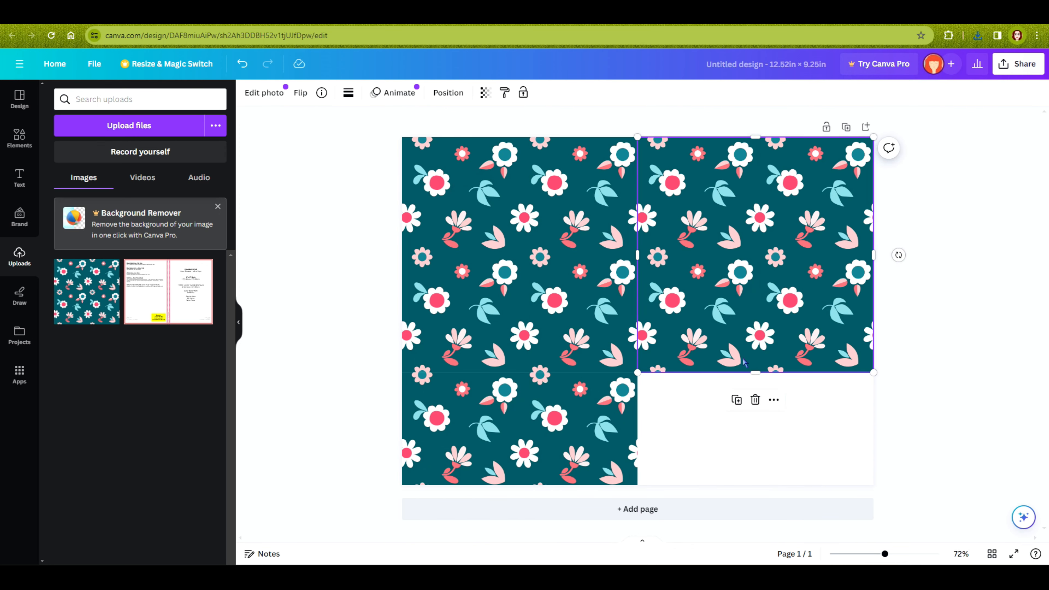
click(734, 400)
drag(709, 203, 702, 432)
click(960, 240)
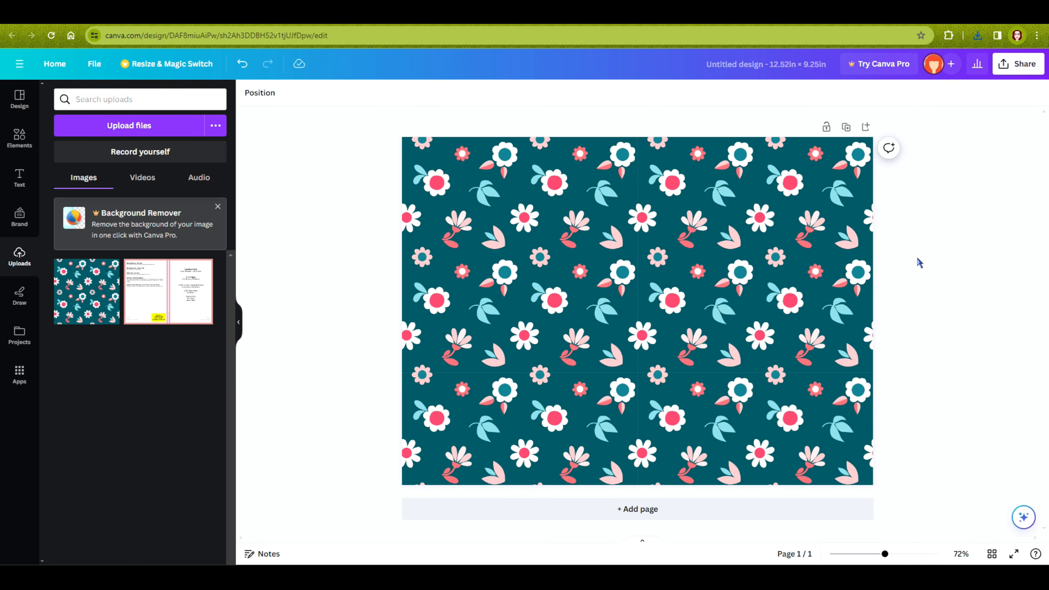
click(945, 257)
Step: Add the uploaded paperback cover template over the floral background and shift it slightly to the right
click(170, 293)
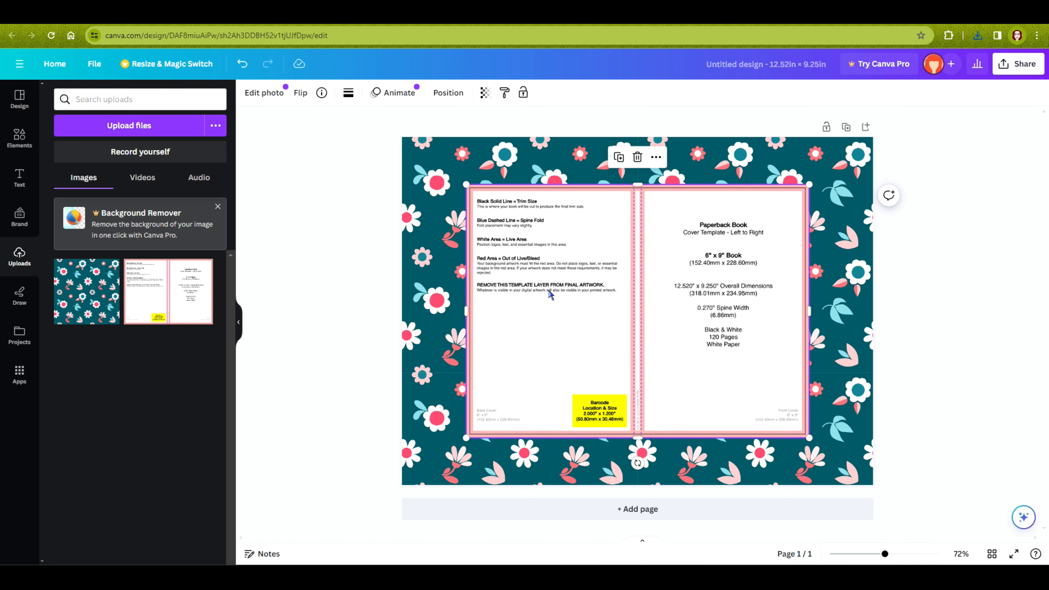
click(484, 92)
mouse_move(485, 136)
mouse_down()
mouse_move(429, 138)
mouse_move(486, 136)
mouse_up()
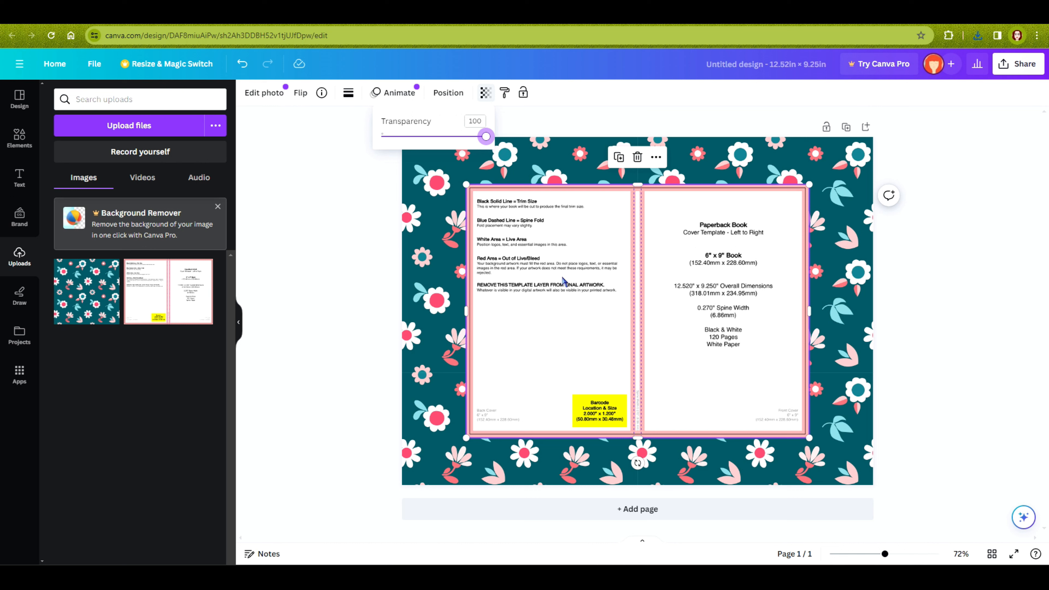
click(593, 367)
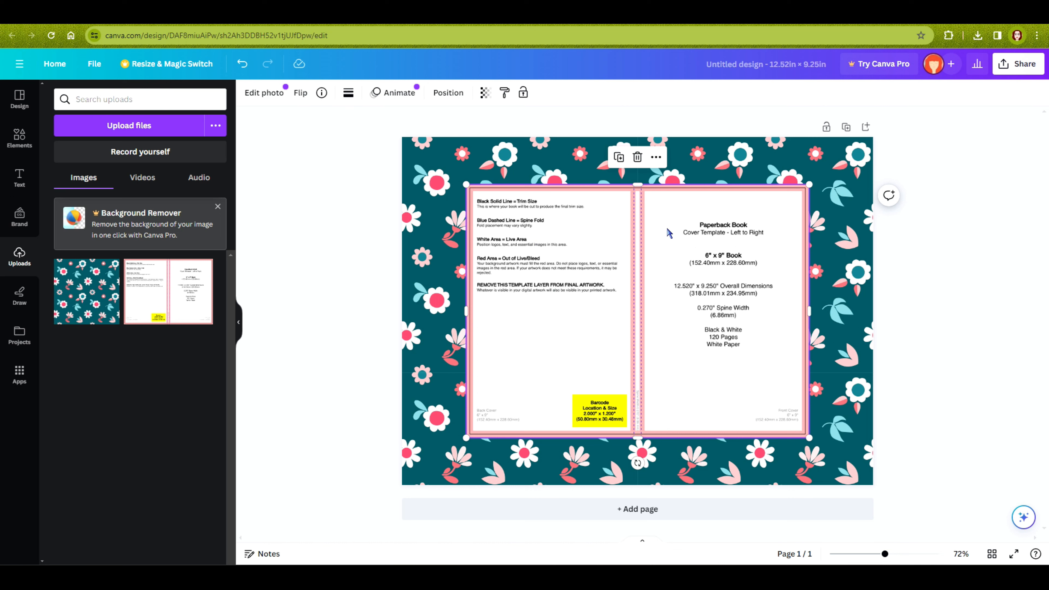
mouse_move(660, 203)
mouse_down()
mouse_move(611, 217)
mouse_move(665, 205)
mouse_up()
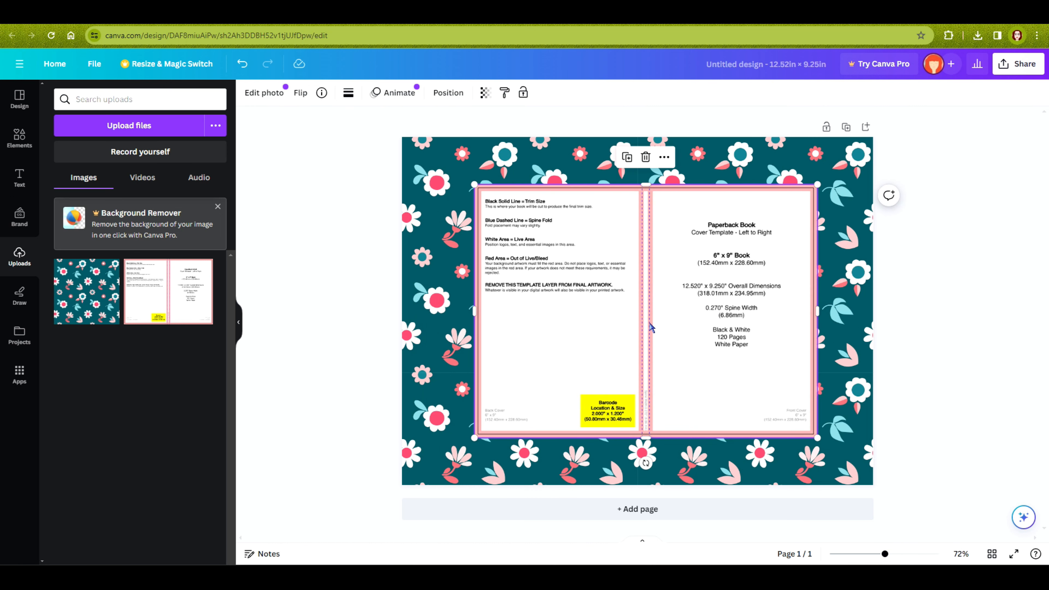
click(615, 317)
click(566, 278)
click(718, 306)
click(610, 410)
click(547, 322)
click(537, 338)
Step: Make the cover template semi-transparent so that the floral background shows through
click(486, 94)
drag(481, 136, 427, 139)
click(516, 225)
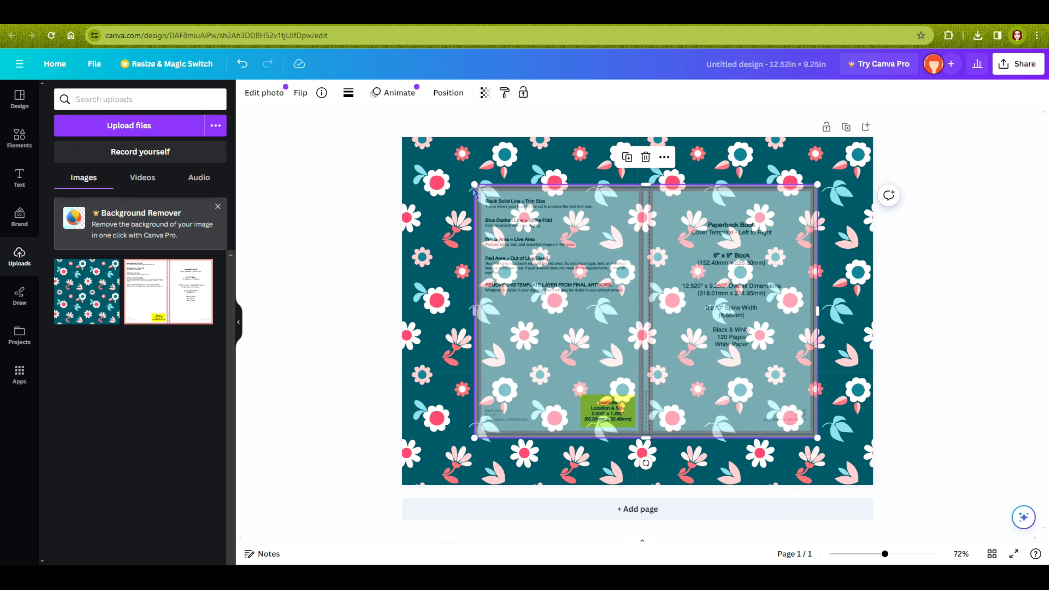
Step: Align the semi-transparent cover template with the page's upper-left corner and enlarge it to cover the whole page
drag(473, 182, 401, 130)
drag(560, 311, 555, 317)
drag(558, 319, 563, 319)
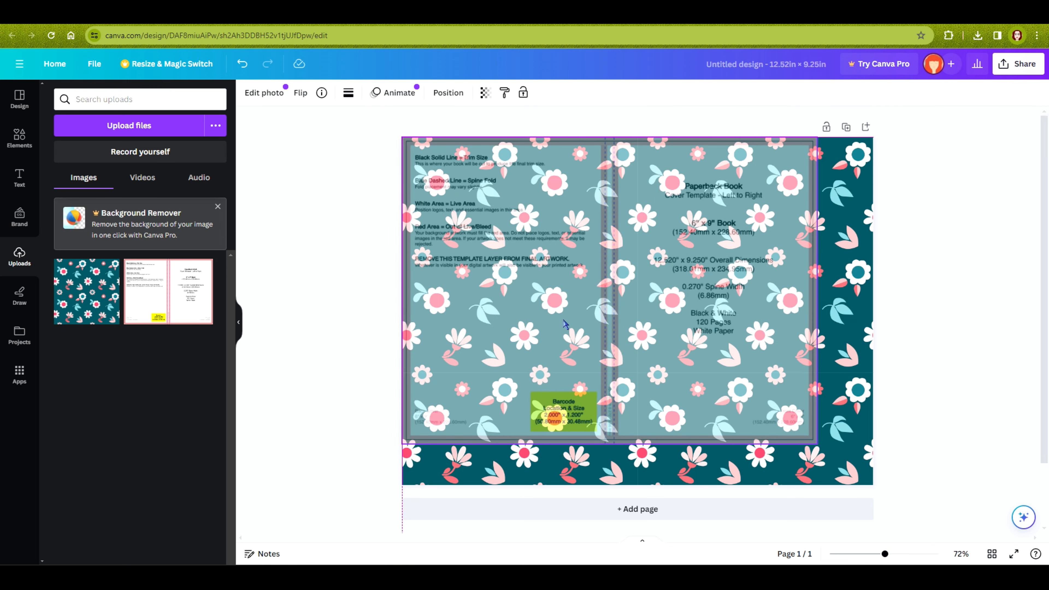
drag(818, 445, 879, 487)
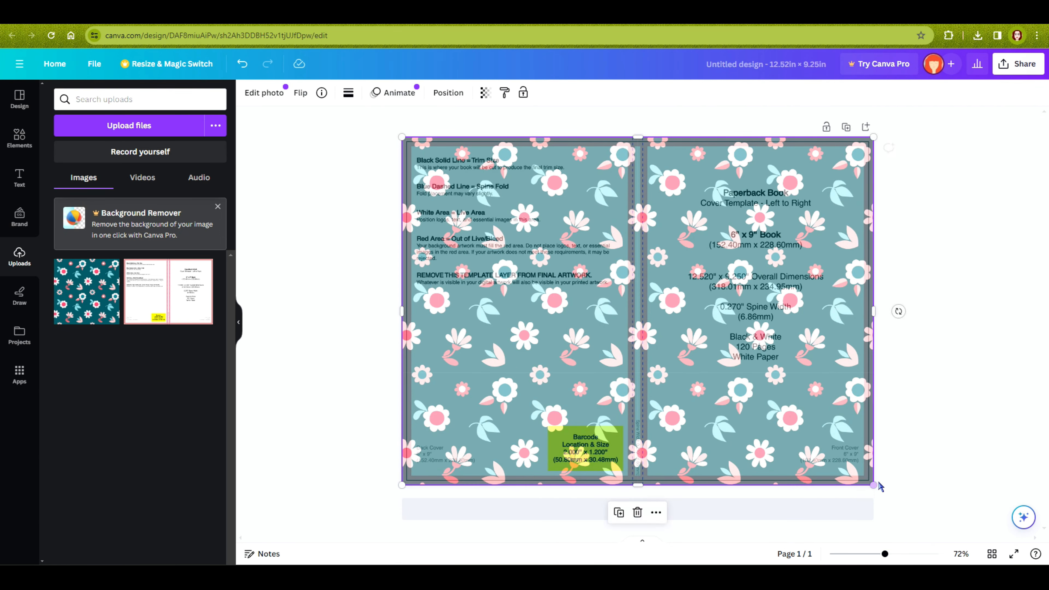
click(984, 338)
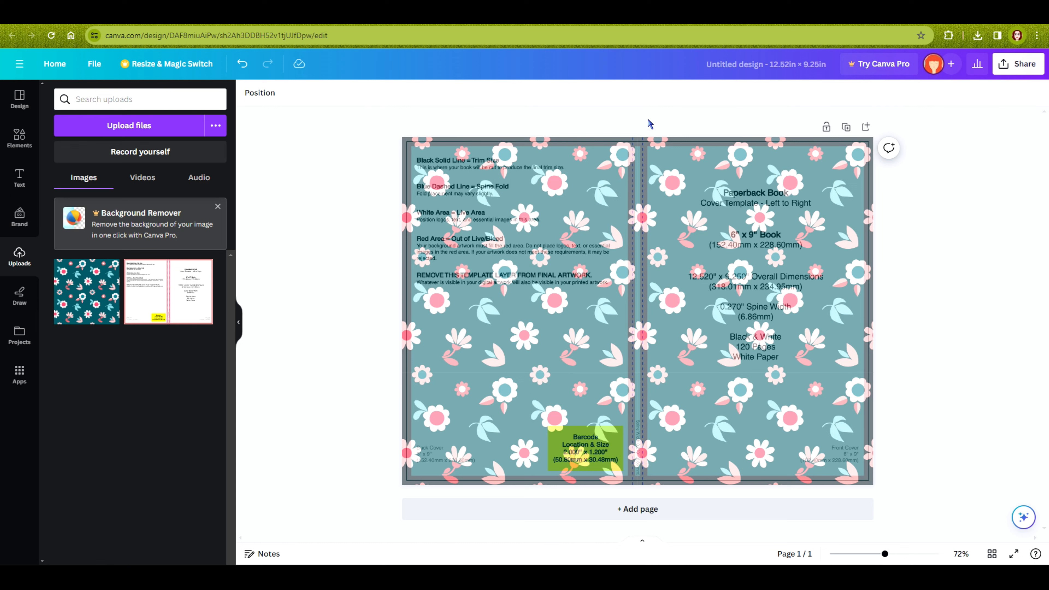
Step: Add a square shape and reshape it into a narrow vertical strip covering the spine along the full page height
click(15, 142)
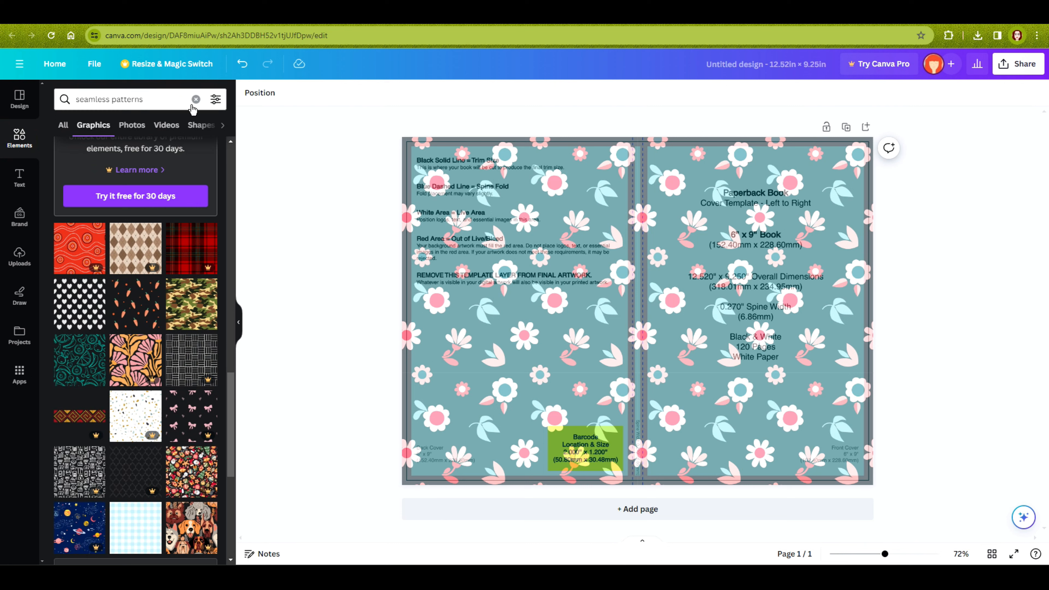
click(197, 100)
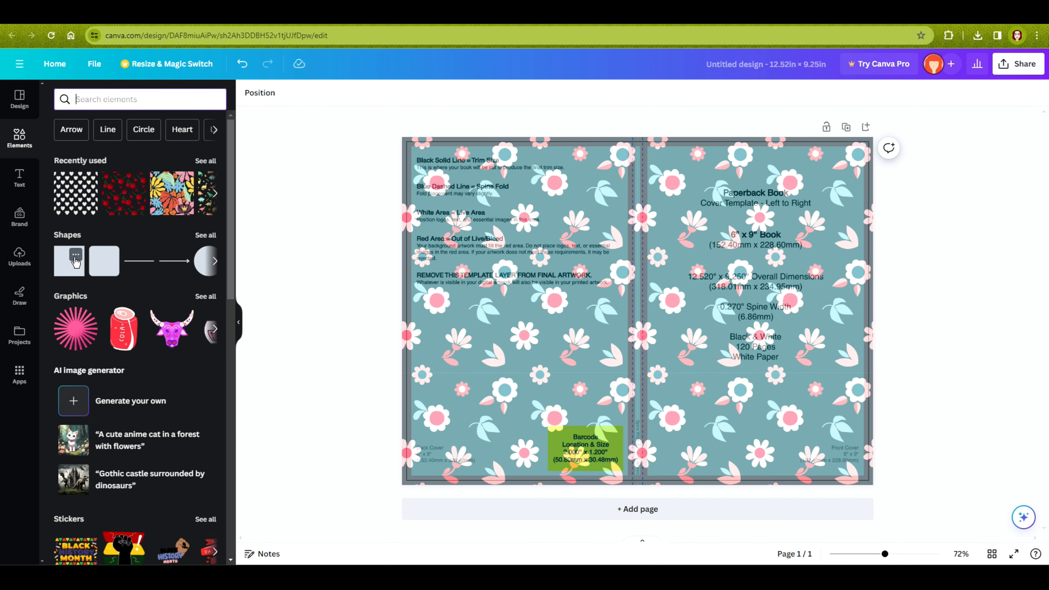
click(70, 269)
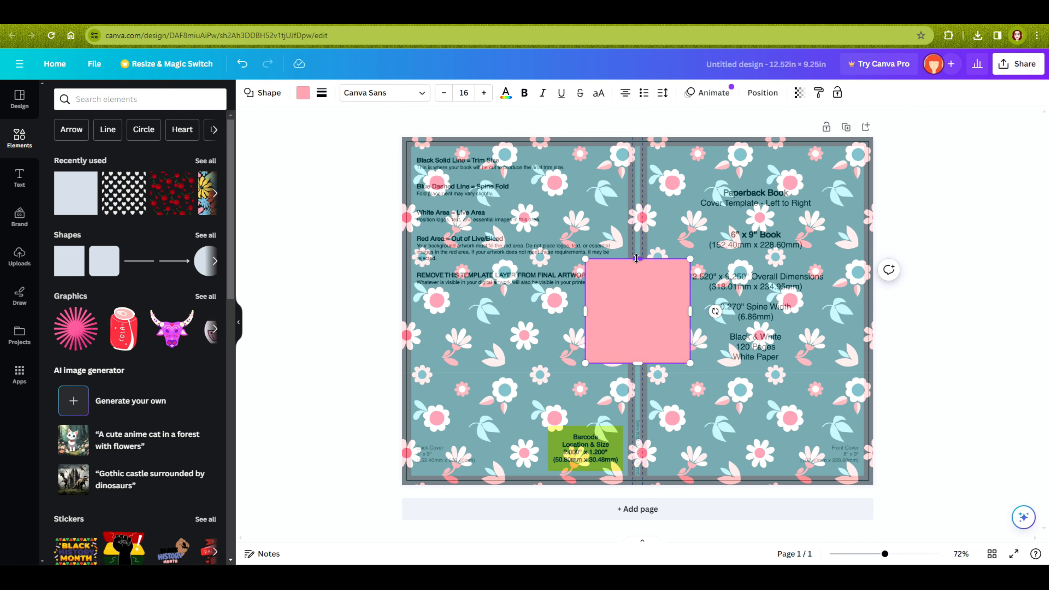
drag(689, 313, 631, 329)
drag(604, 290, 633, 138)
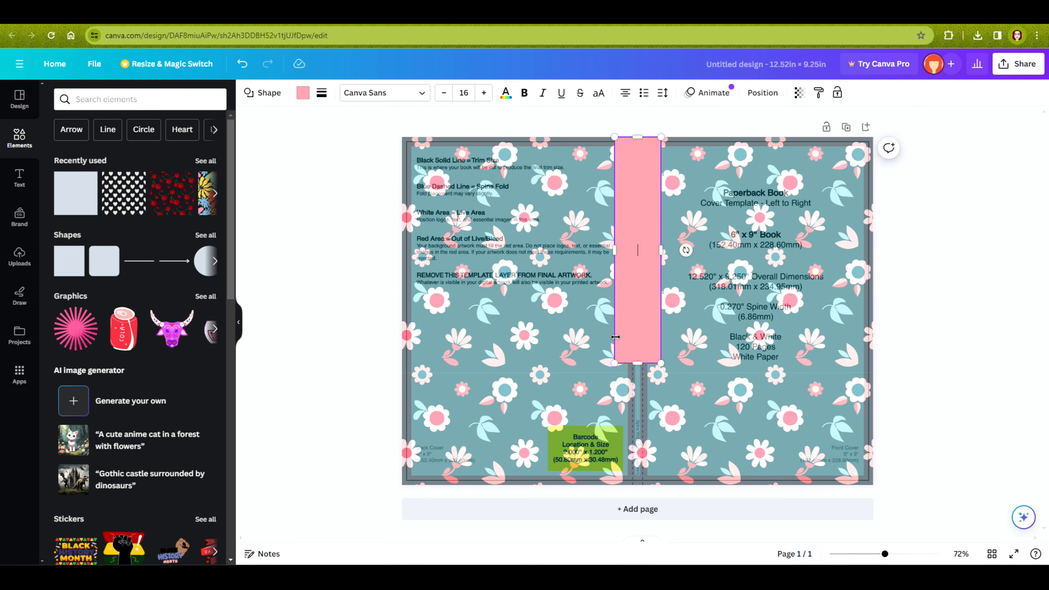
drag(637, 362, 621, 481)
click(328, 244)
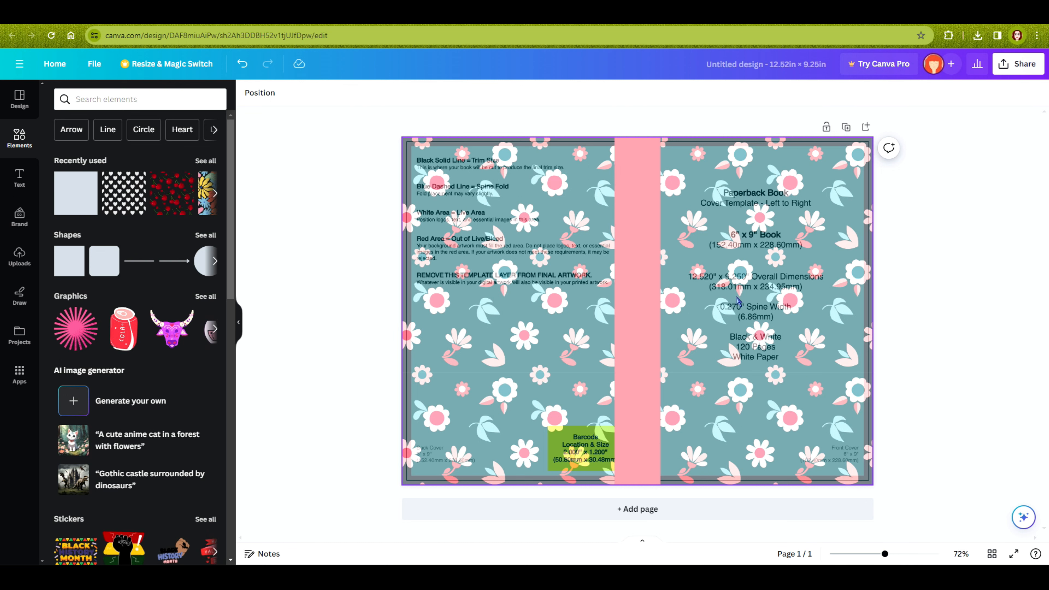
click(759, 261)
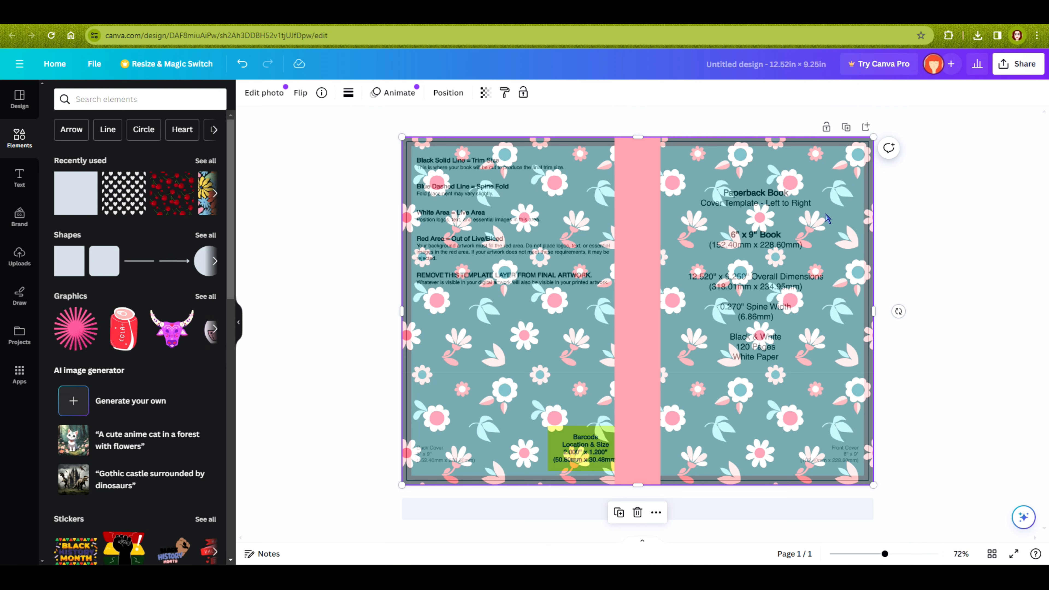
Step: Add a heading to the cover with the text "My Notebook"
click(20, 179)
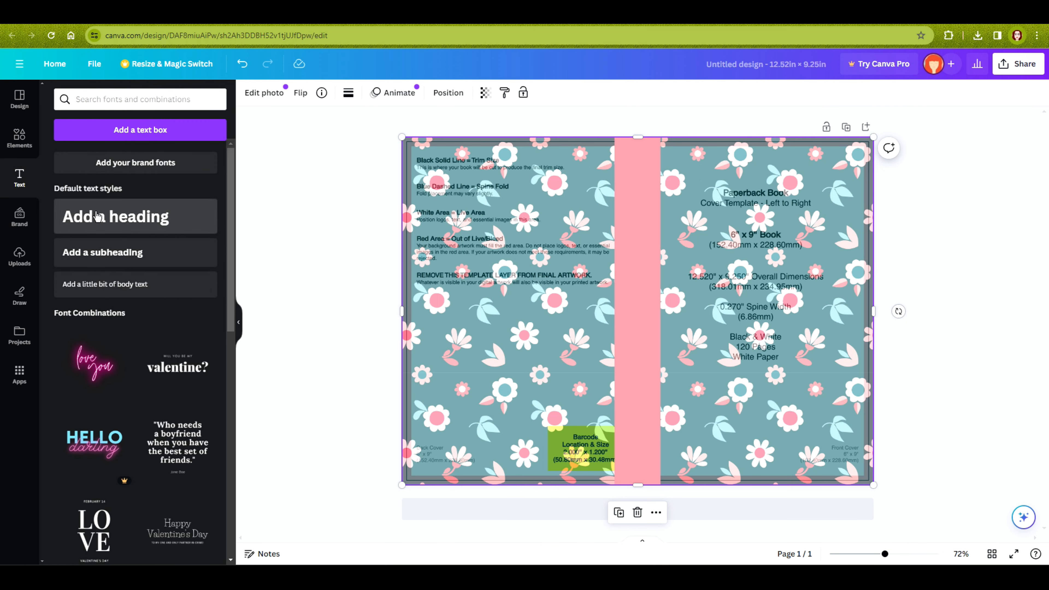
click(103, 219)
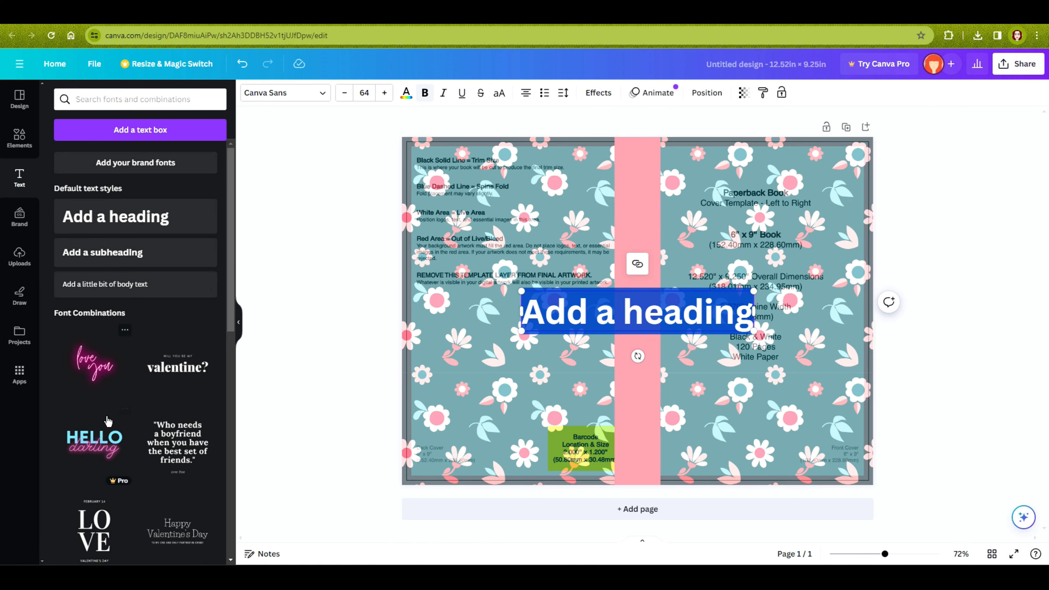
click(106, 441)
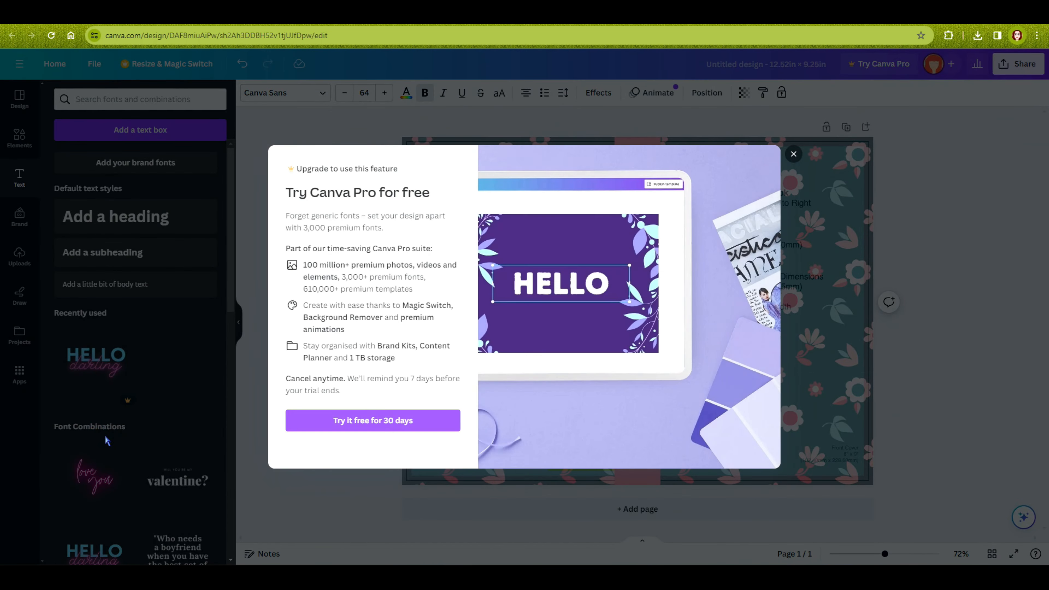
click(794, 154)
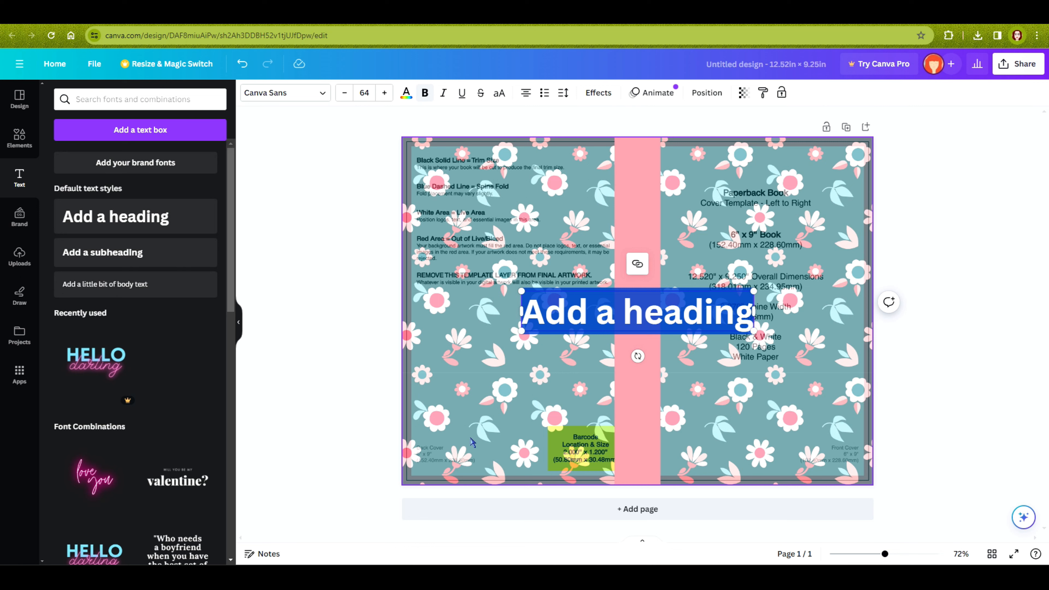
triple_click(628, 310)
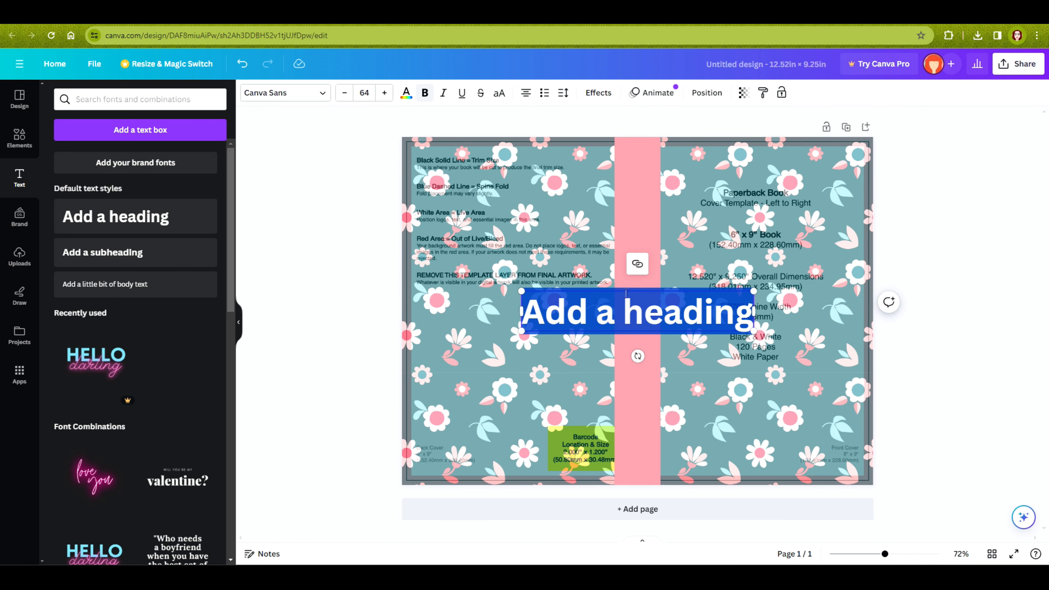
text(My Notebo)
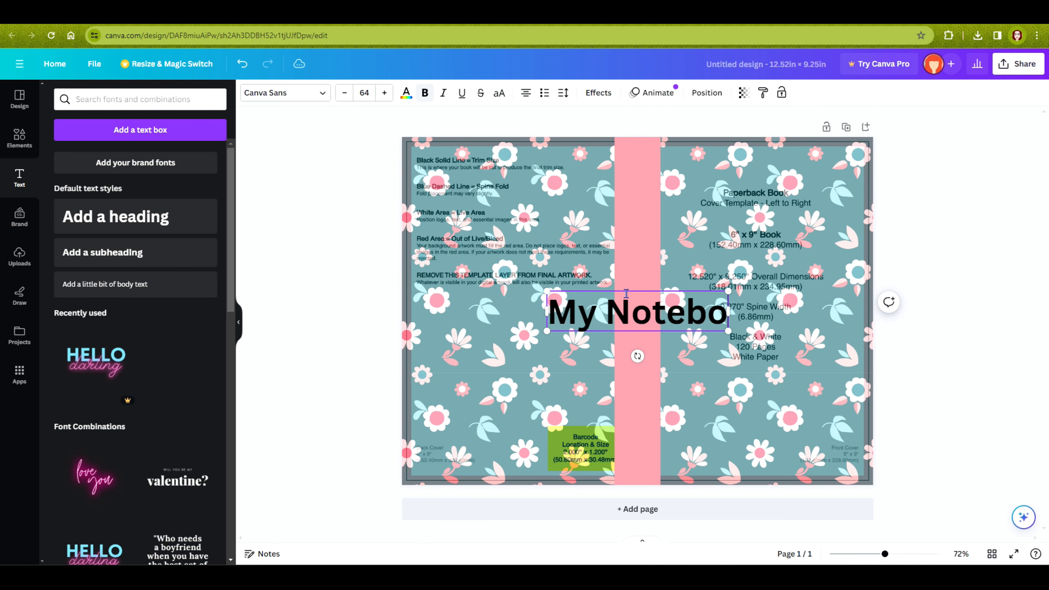
text(ok)
Step: Try Anonymous Pro and Anton on the "My Notebook" title, and settle on the Arapey font
triple_click(651, 322)
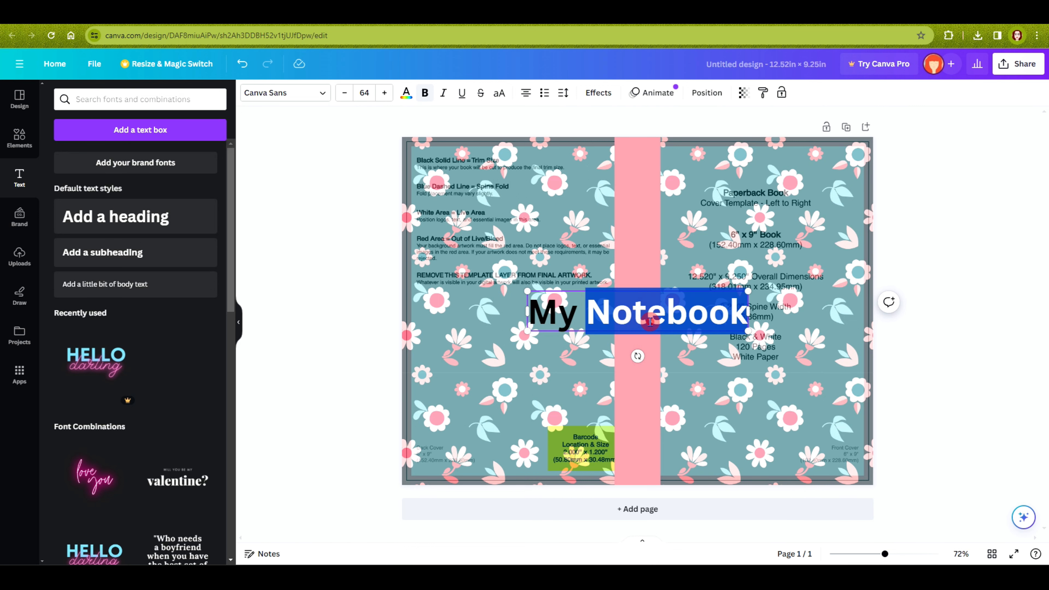
click(320, 95)
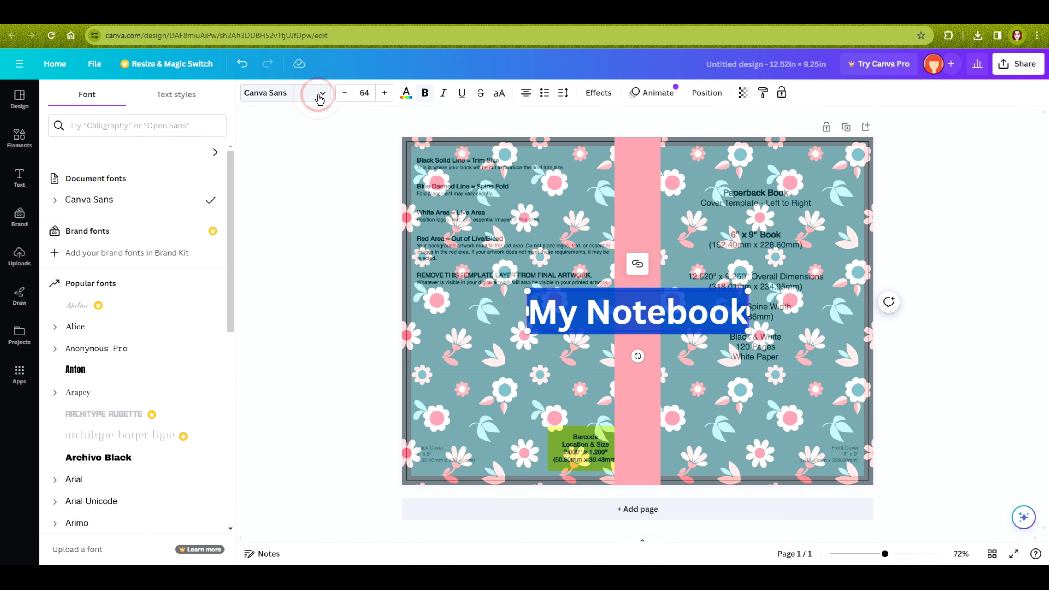
click(95, 349)
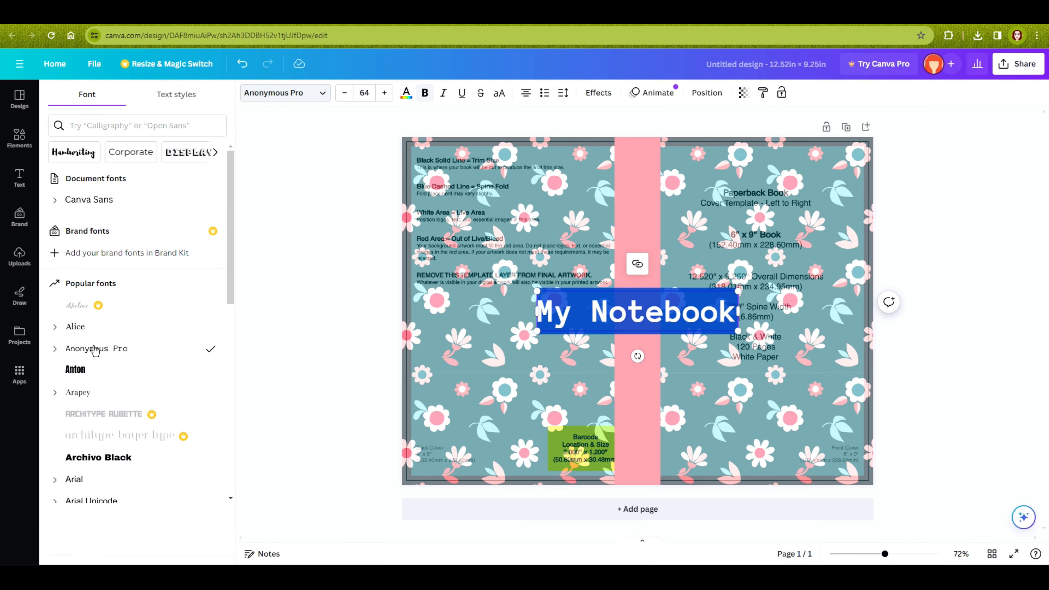
click(85, 372)
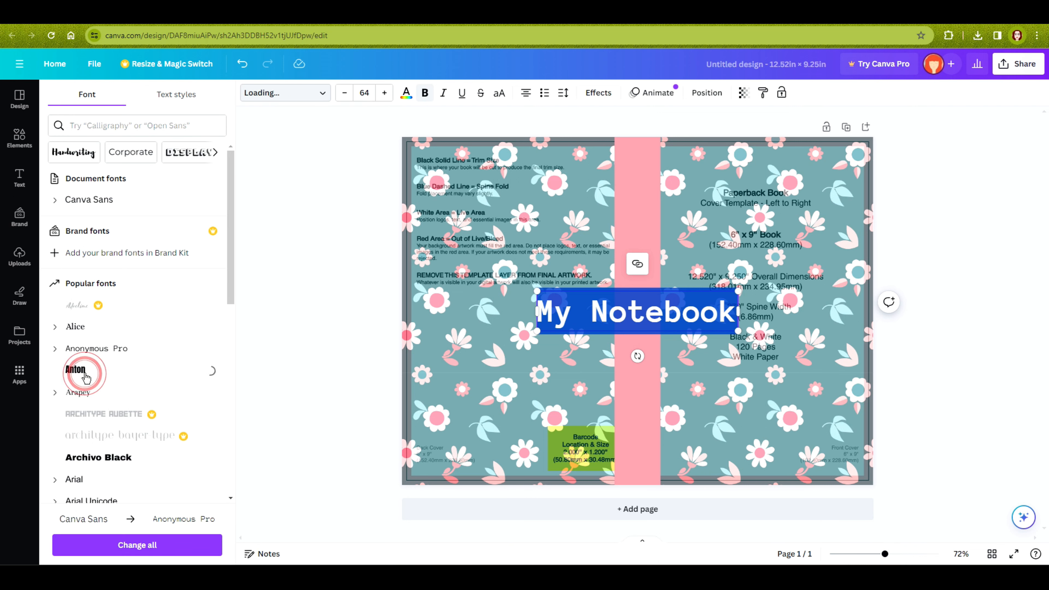
click(87, 394)
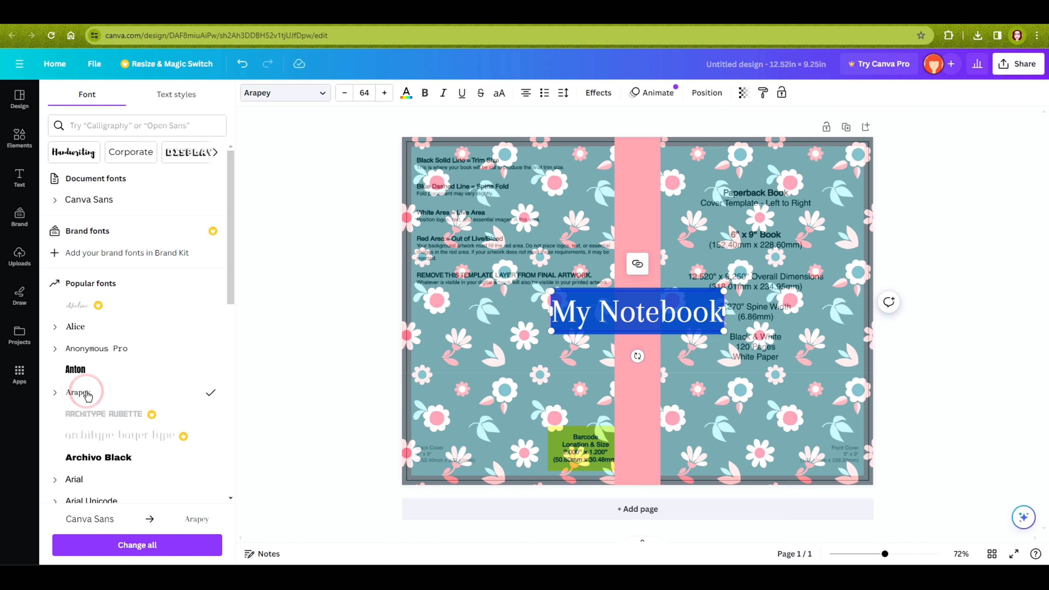
click(281, 185)
click(585, 310)
click(504, 336)
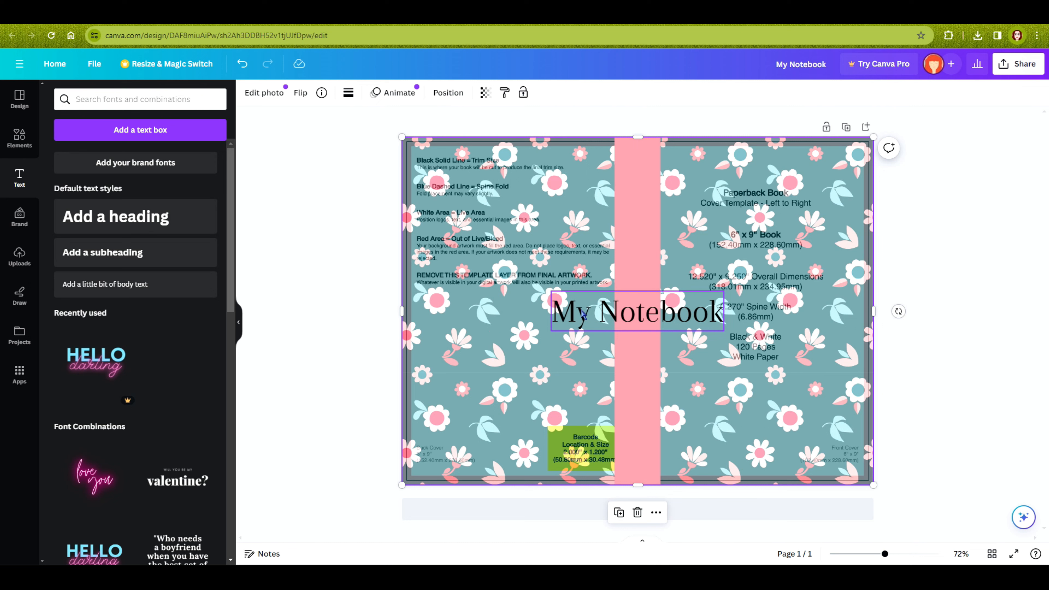
Step: Move the "My Notebook" title to the upper part of the front cover and colour its text white
click(582, 310)
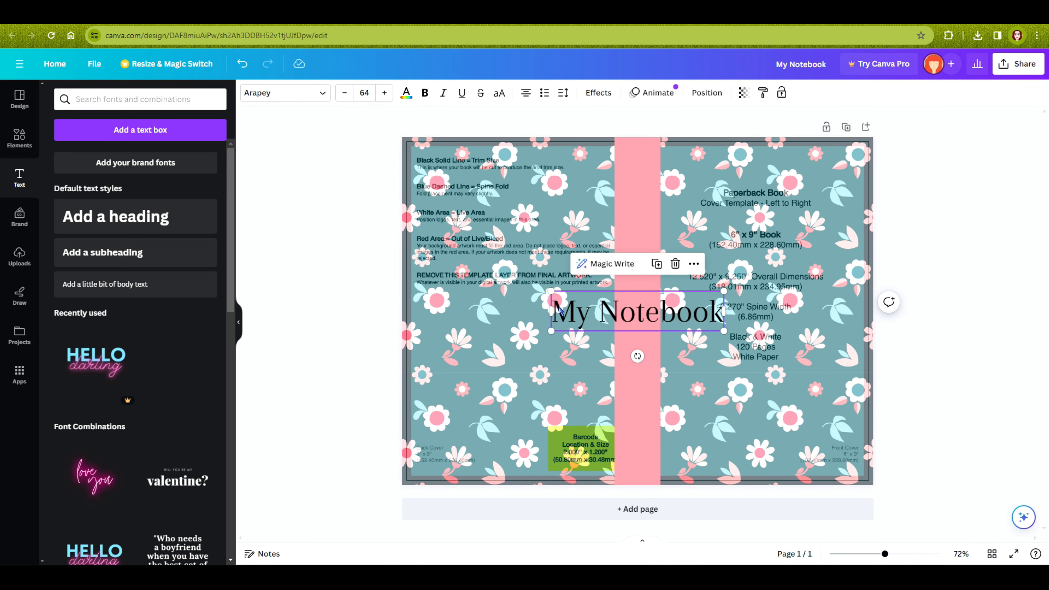
drag(615, 311, 741, 212)
double_click(740, 212)
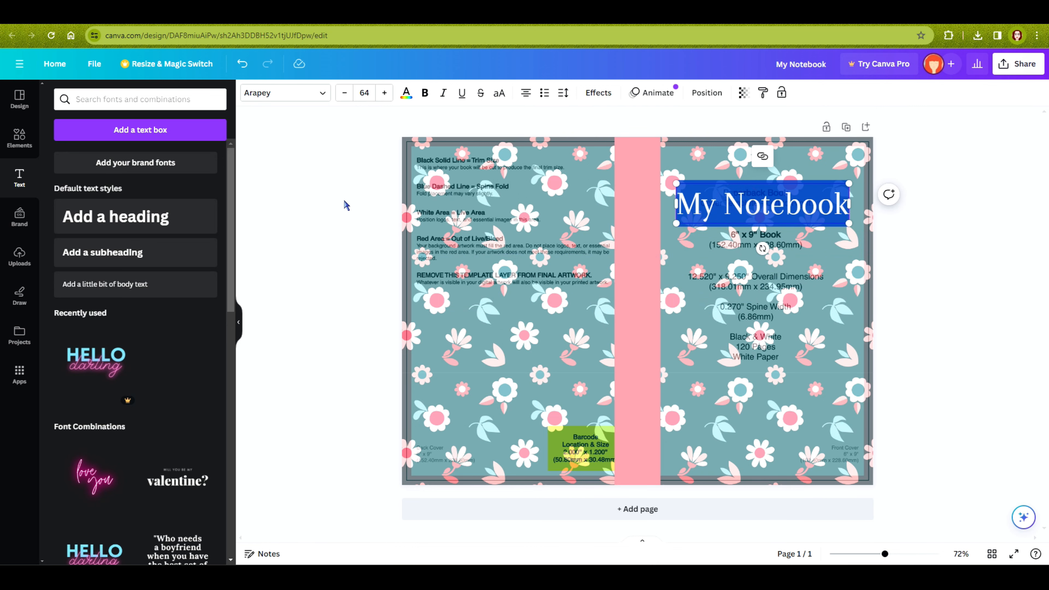
click(407, 94)
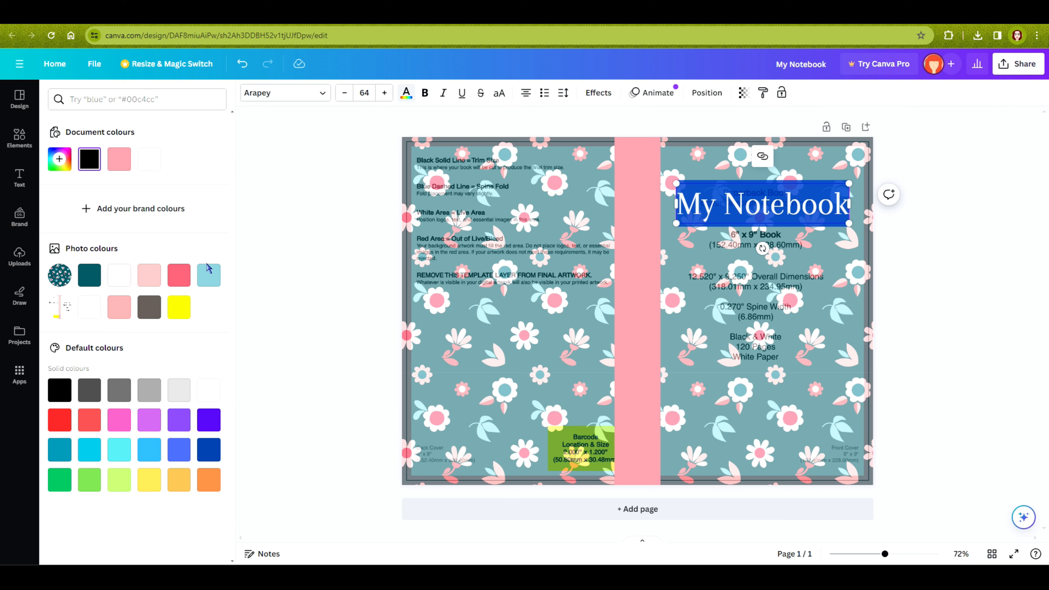
click(121, 278)
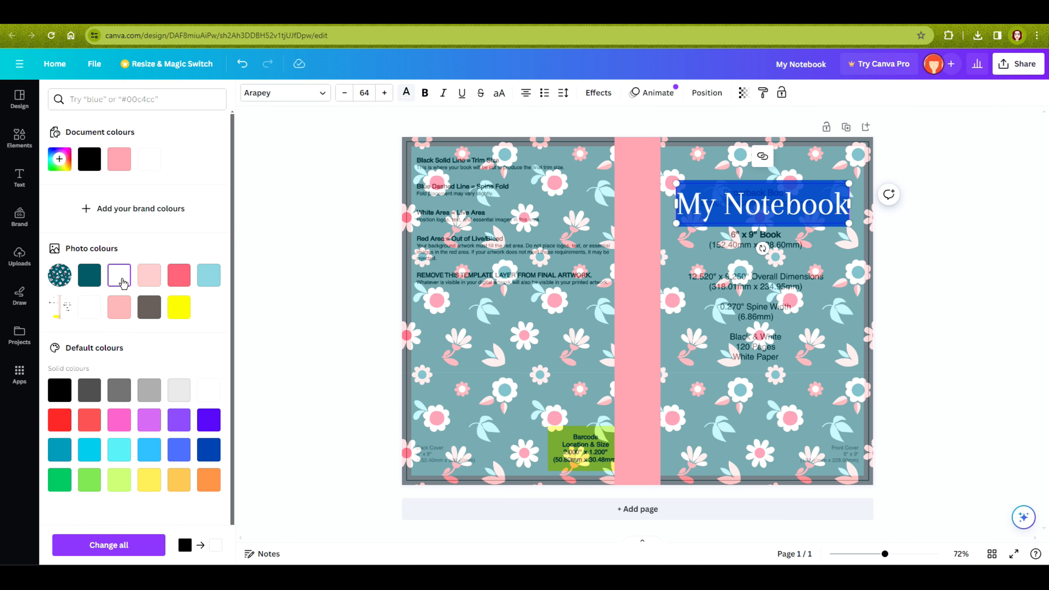
click(335, 257)
Step: Try the Shadow and Lift effects on the title, and settle on the Outline effect
click(597, 99)
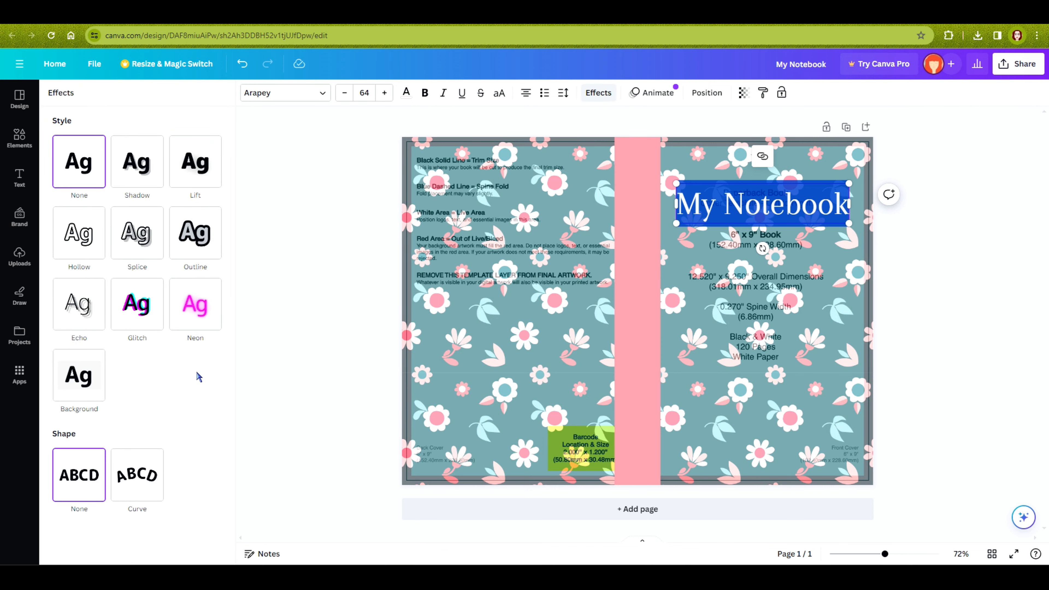
click(135, 169)
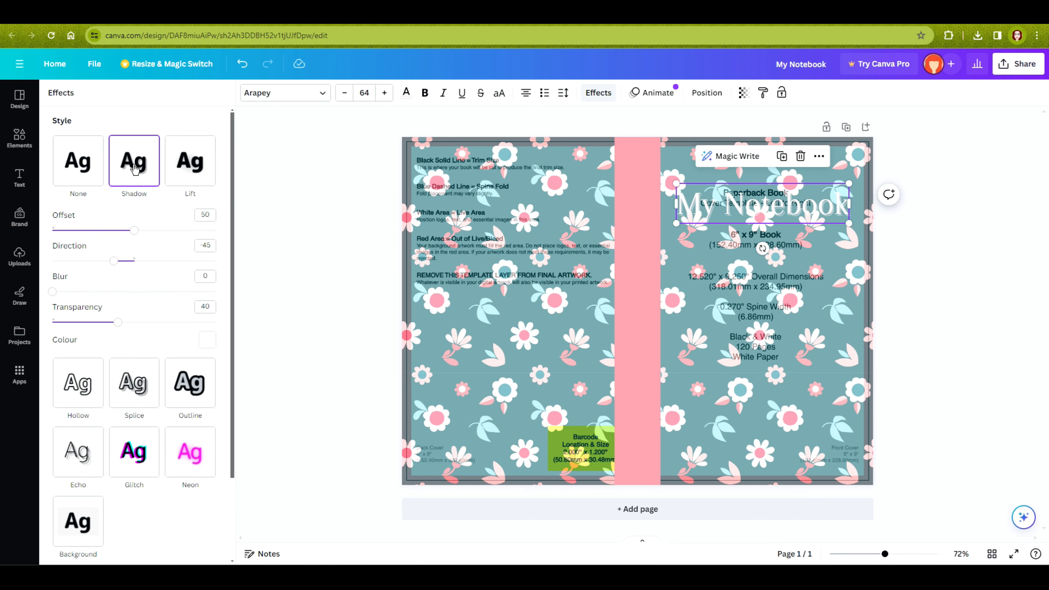
click(188, 164)
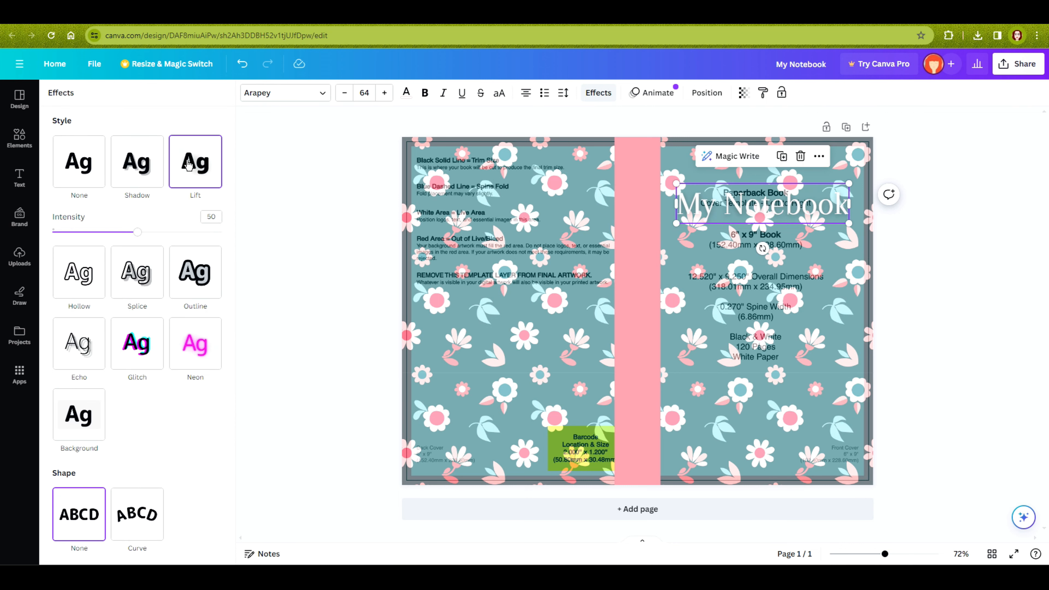
click(186, 276)
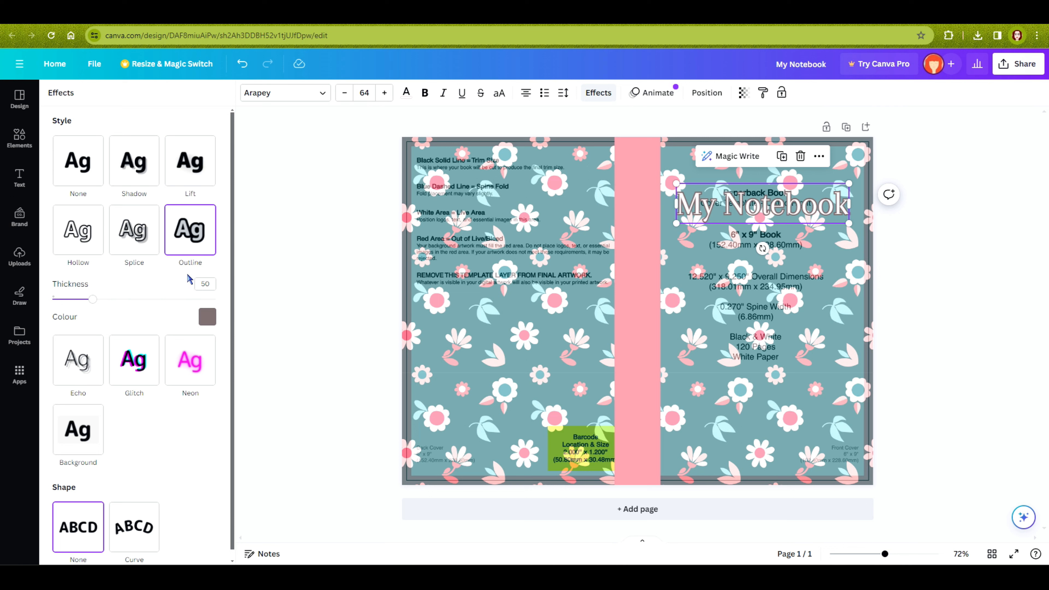
click(288, 246)
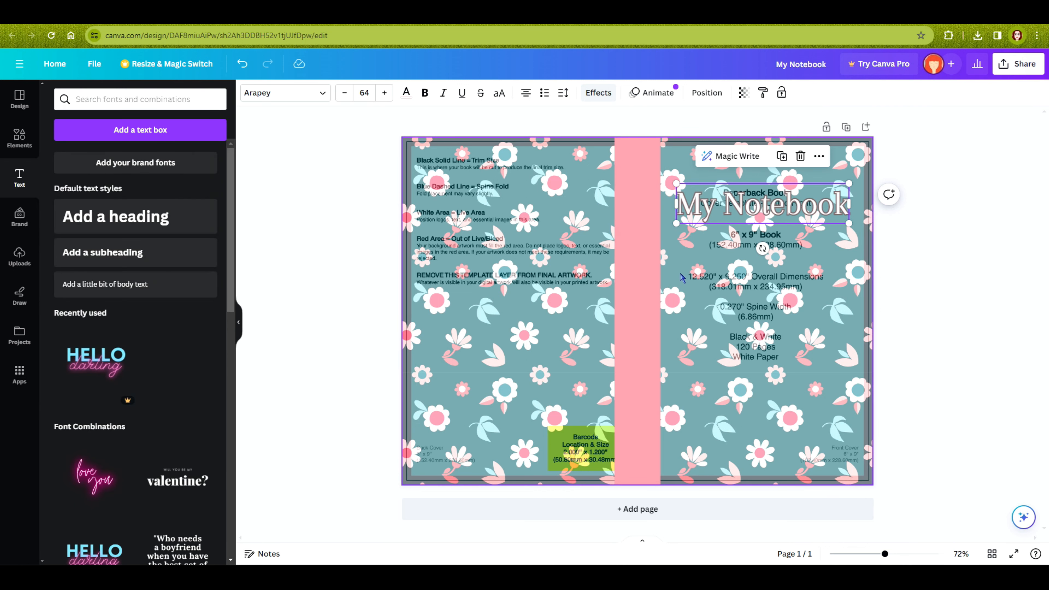
click(674, 254)
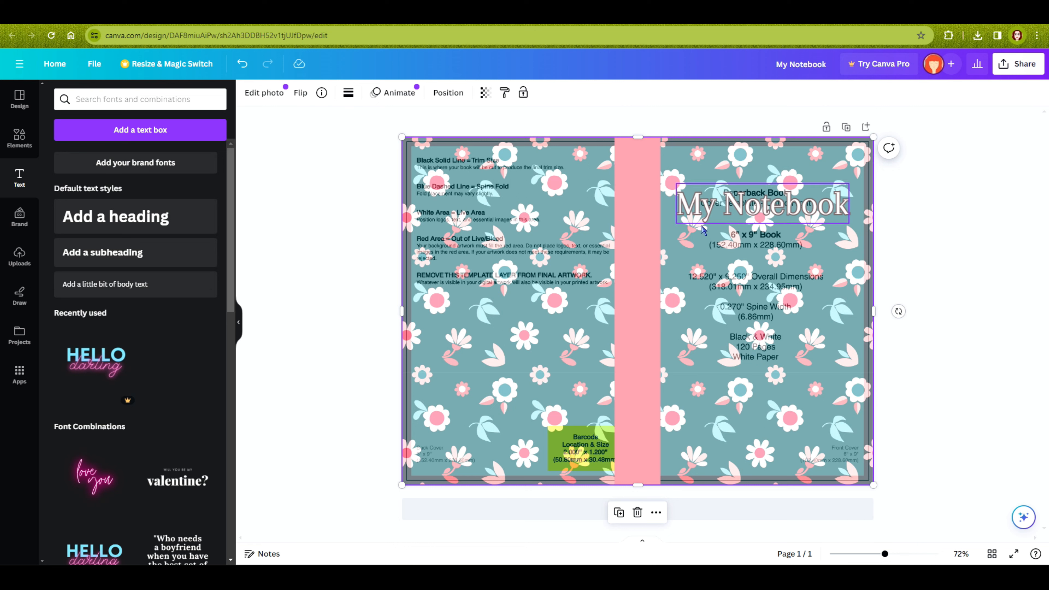
click(700, 212)
click(309, 233)
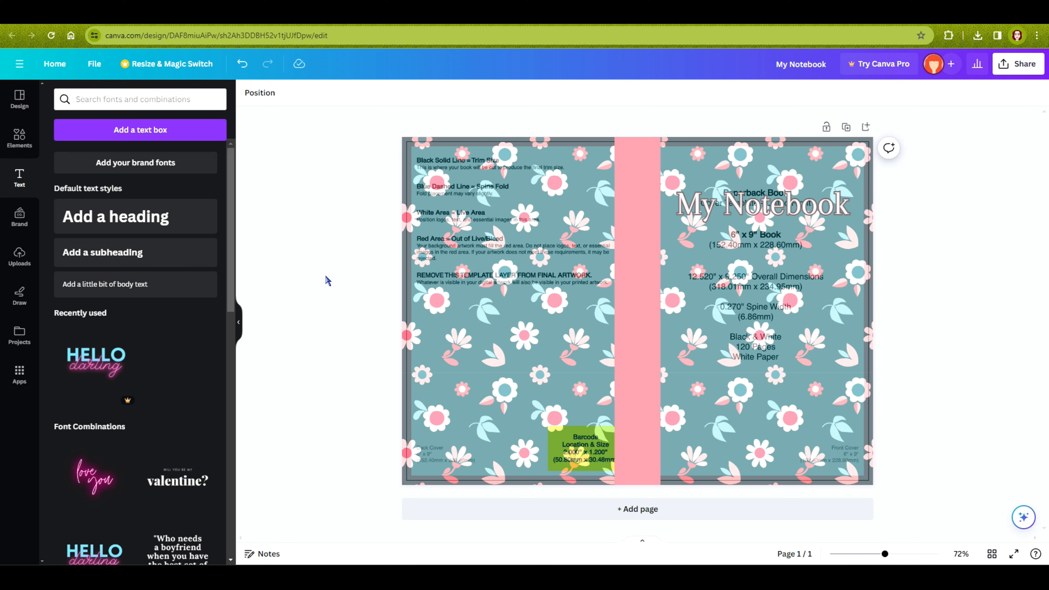
Step: Delete the semi-transparent cover template from the design and select the "My Notebook" title
click(545, 376)
click(555, 330)
click(680, 342)
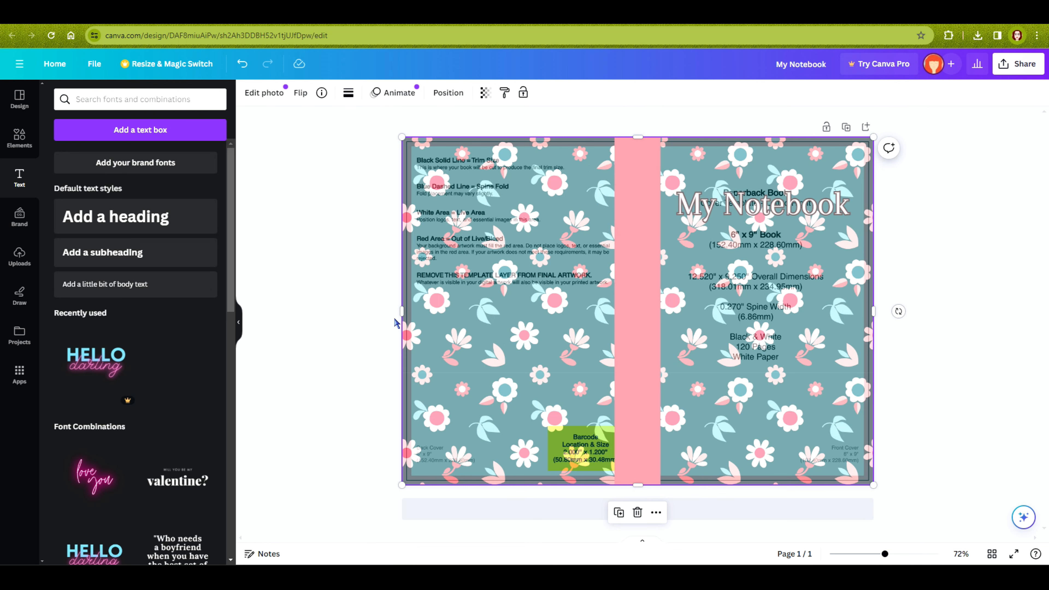
key(Delete)
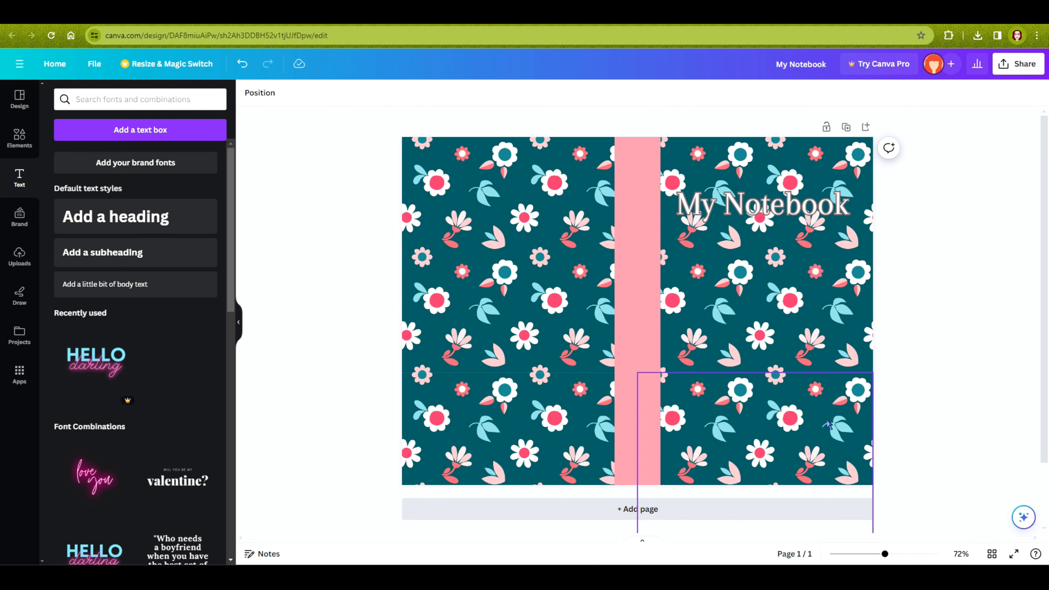
click(790, 209)
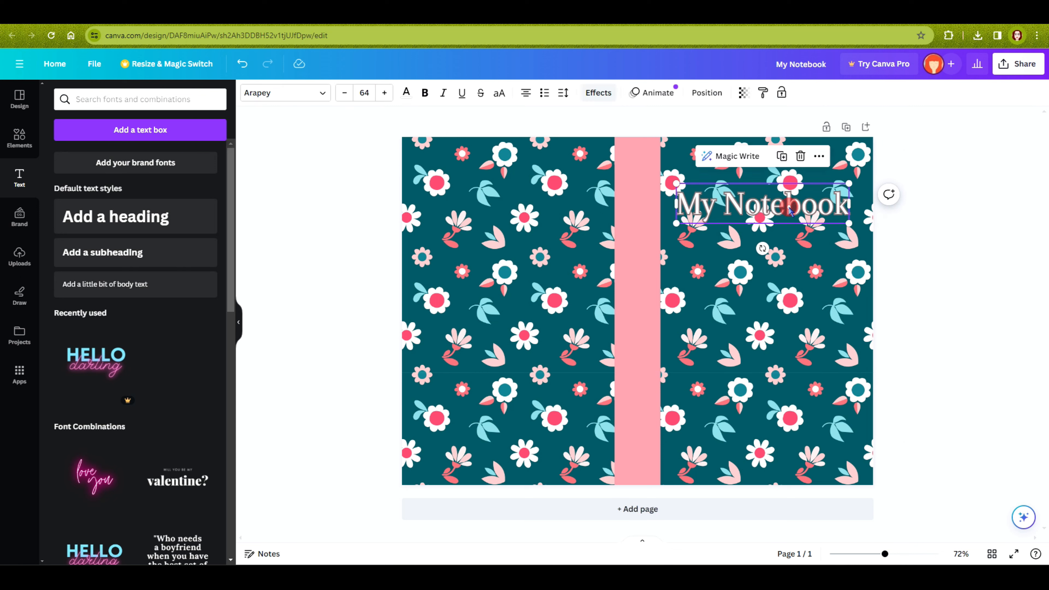
Step: Undo the deletion of the semi-transparent cover template so it overlays the cover design again
click(792, 308)
click(962, 256)
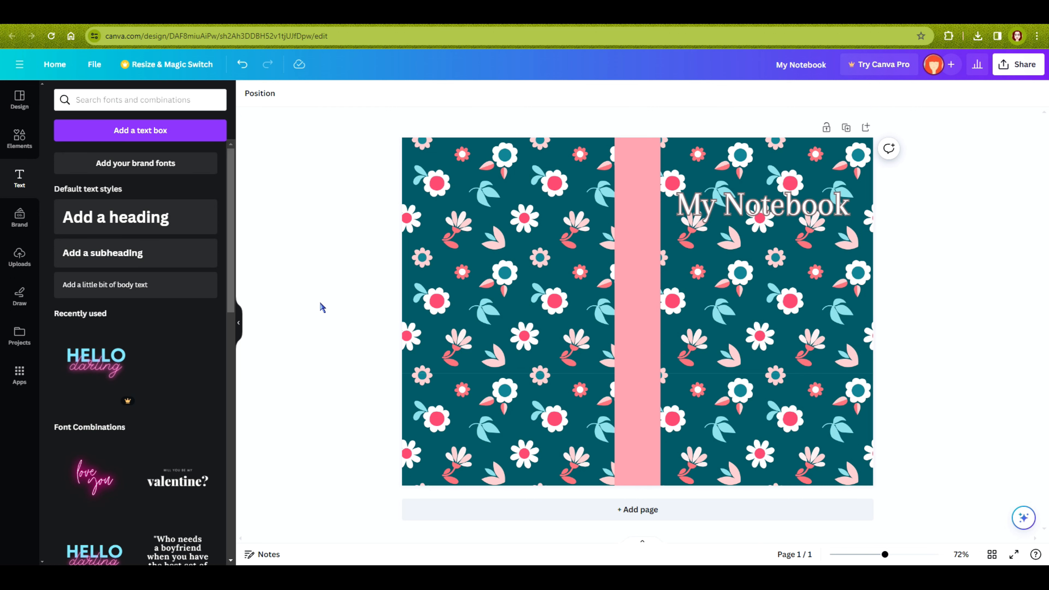
key(ctrl+z)
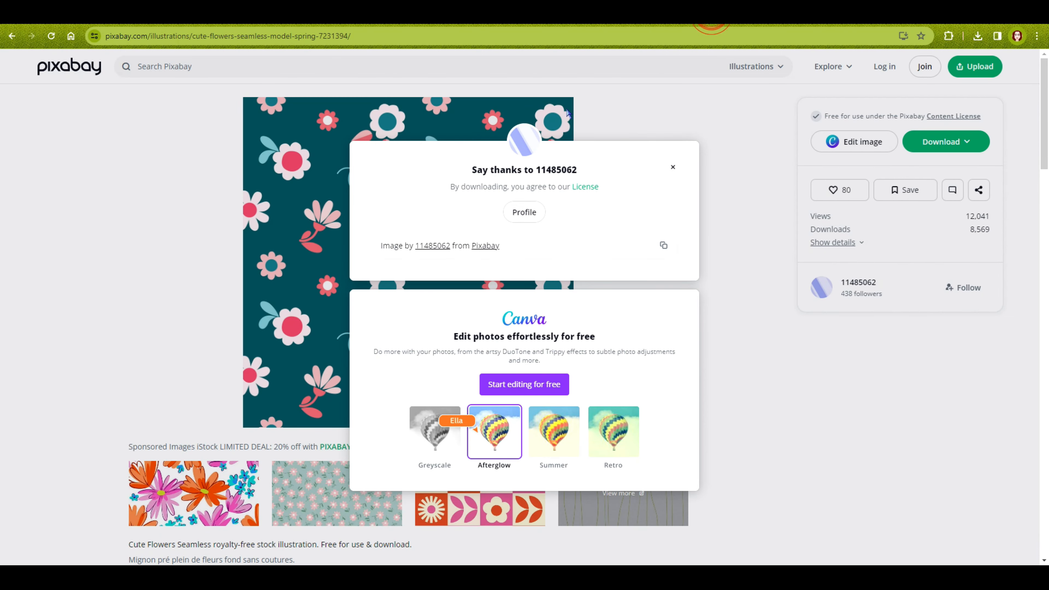
Step: Switch to the Pixabay page, dismiss the download message and search the illustrations for "hedgehog"
click(306, 56)
click(282, 73)
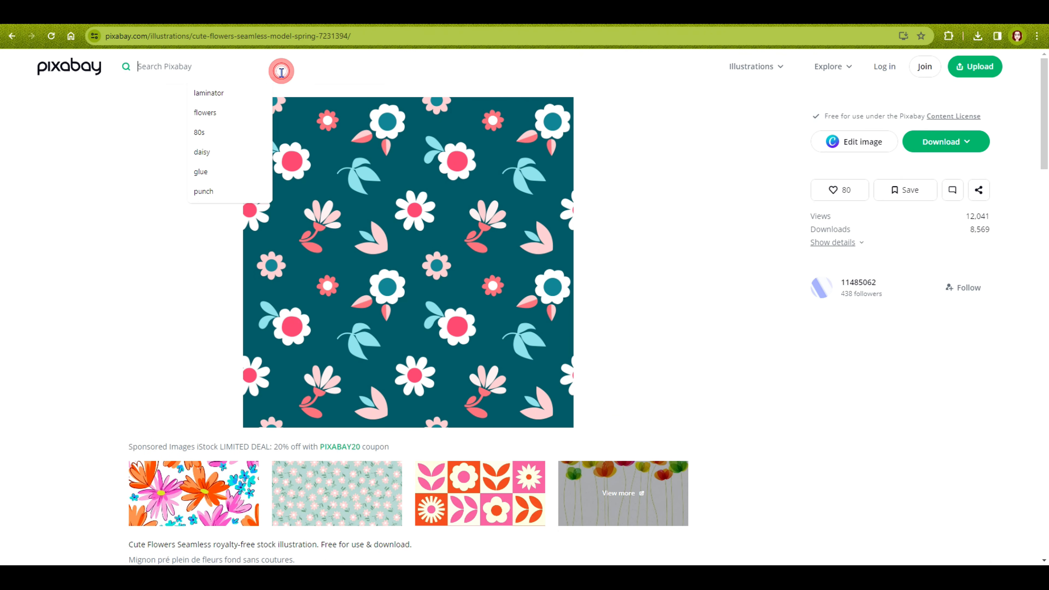
text(hedgehog)
key(Return)
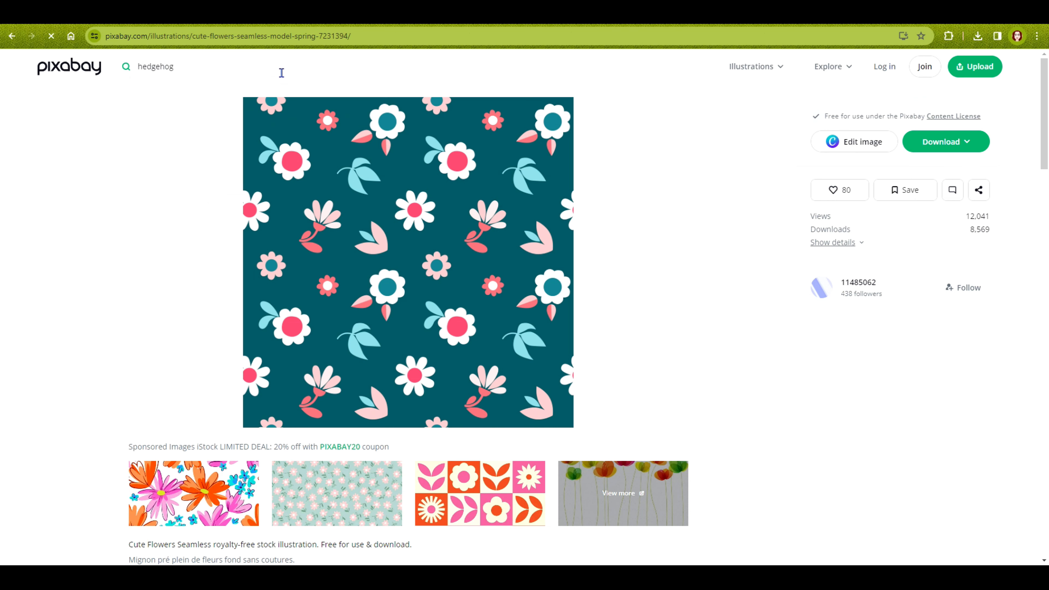
scroll(525, 260, down, 1)
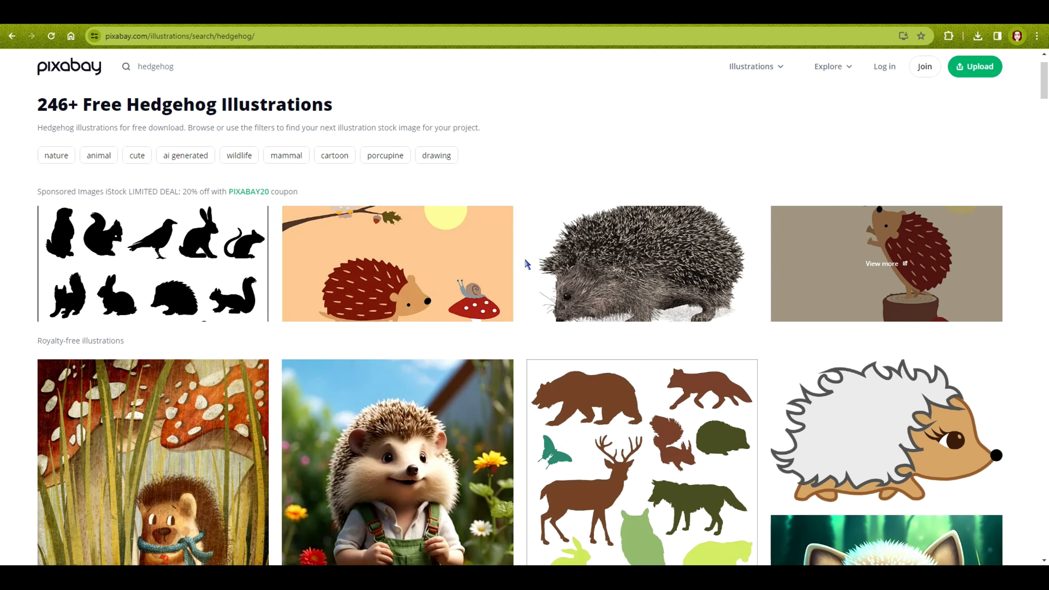
scroll(527, 265, down, 8)
scroll(532, 266, up, 9)
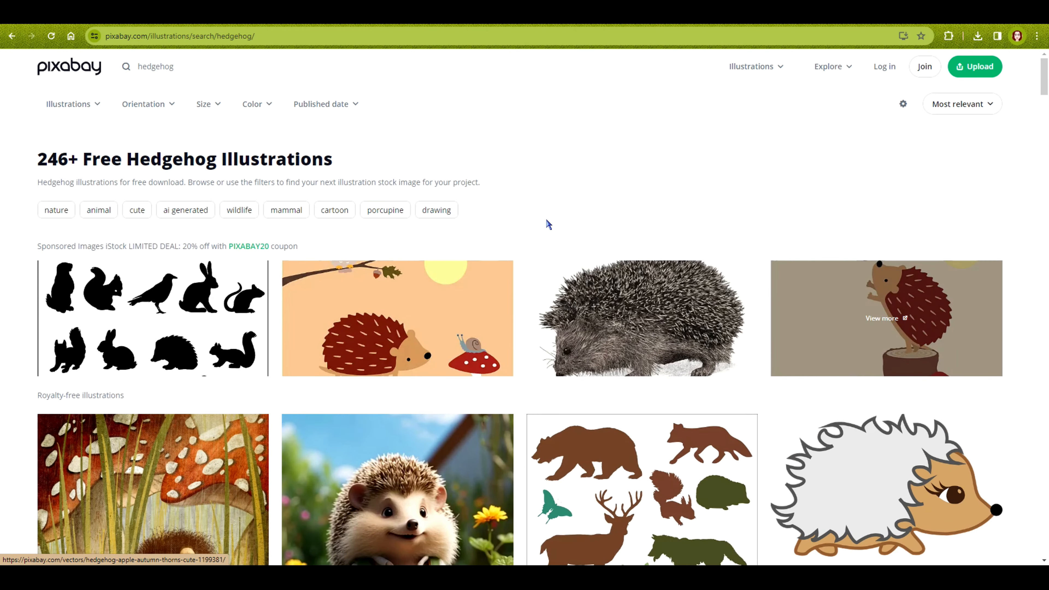
Step: Filter the hedgehog illustrations to those with a transparent background
click(98, 105)
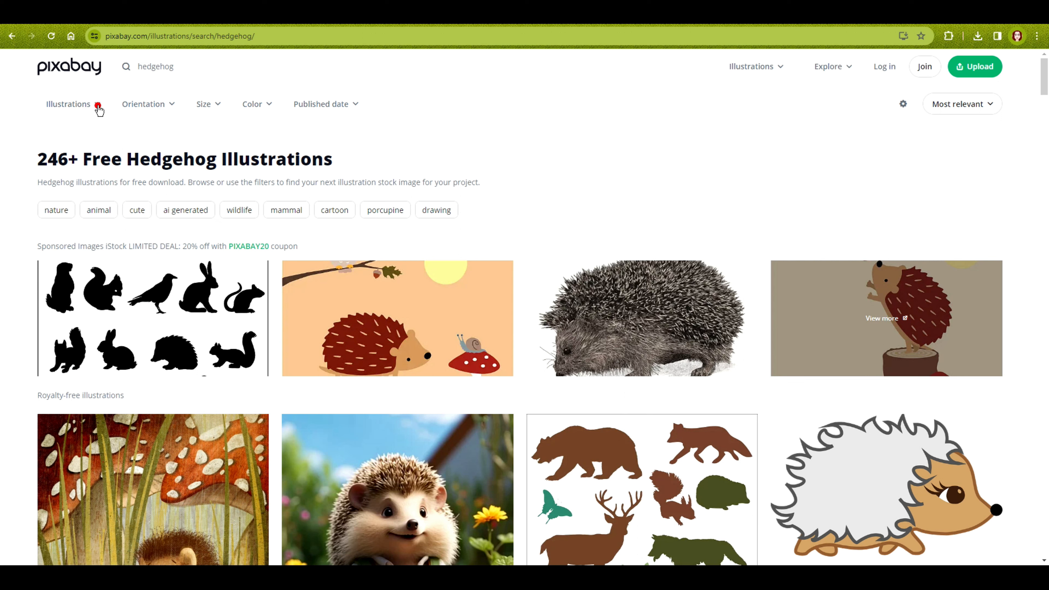
click(101, 107)
click(269, 105)
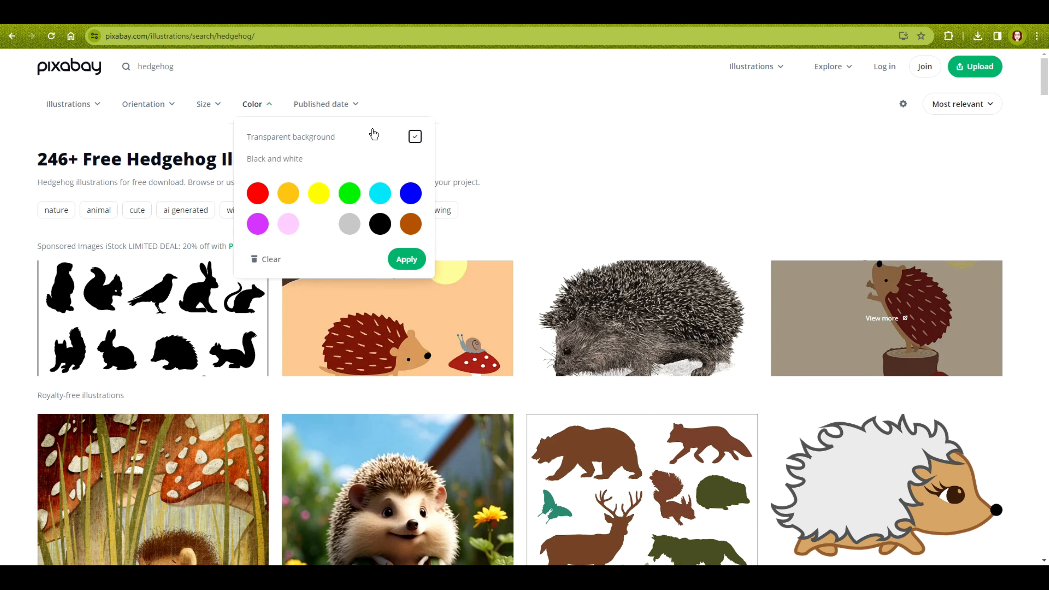
click(414, 138)
click(406, 258)
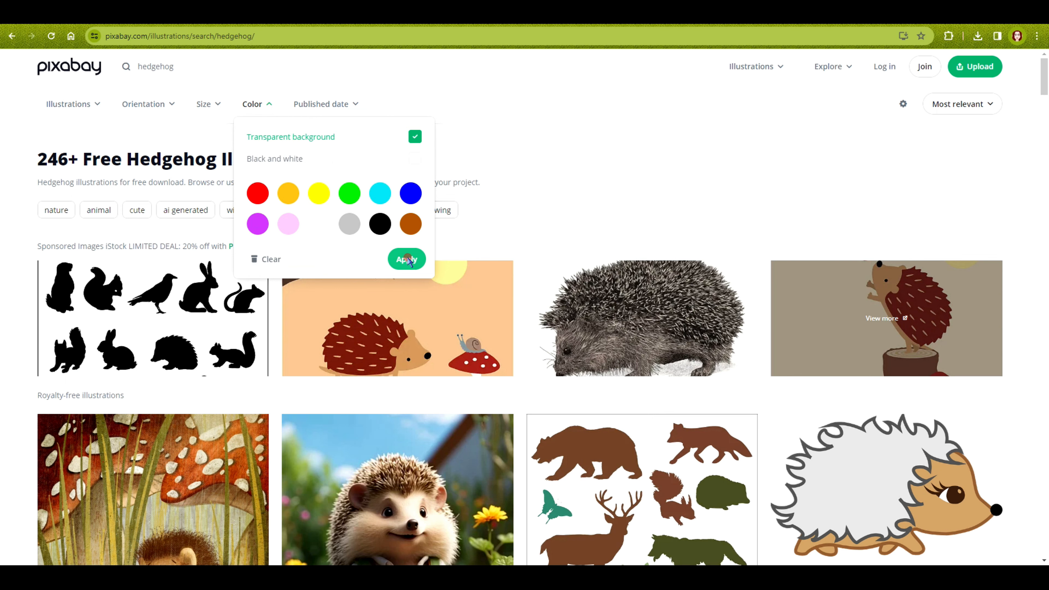
Step: Look through the filtered hedgehog illustrations for a cover picture, including a preview of the one with the bench, barrel and lantern
scroll(532, 234, down, 12)
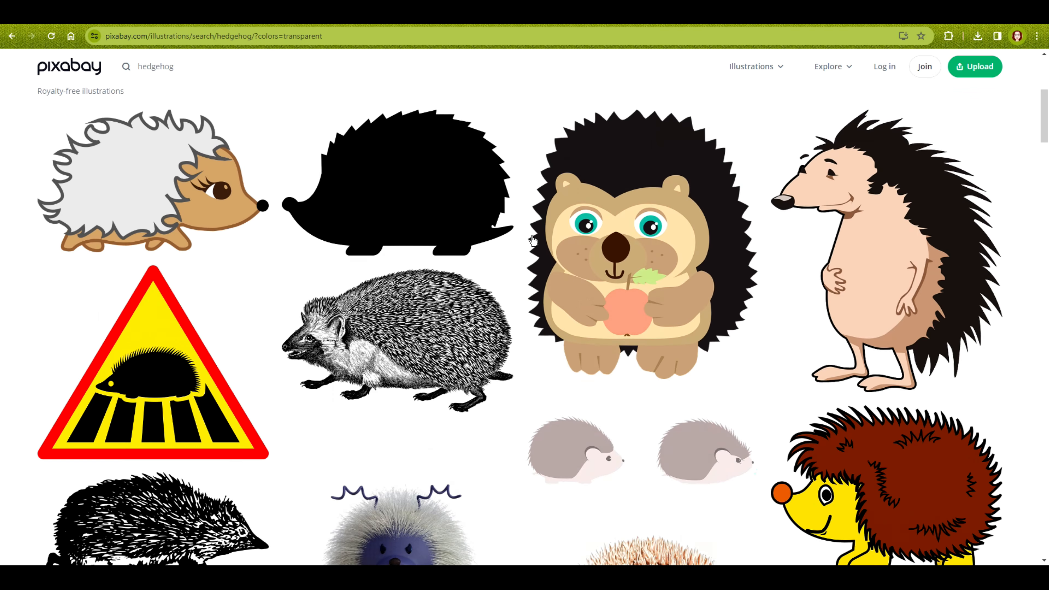
scroll(532, 241, down, 8)
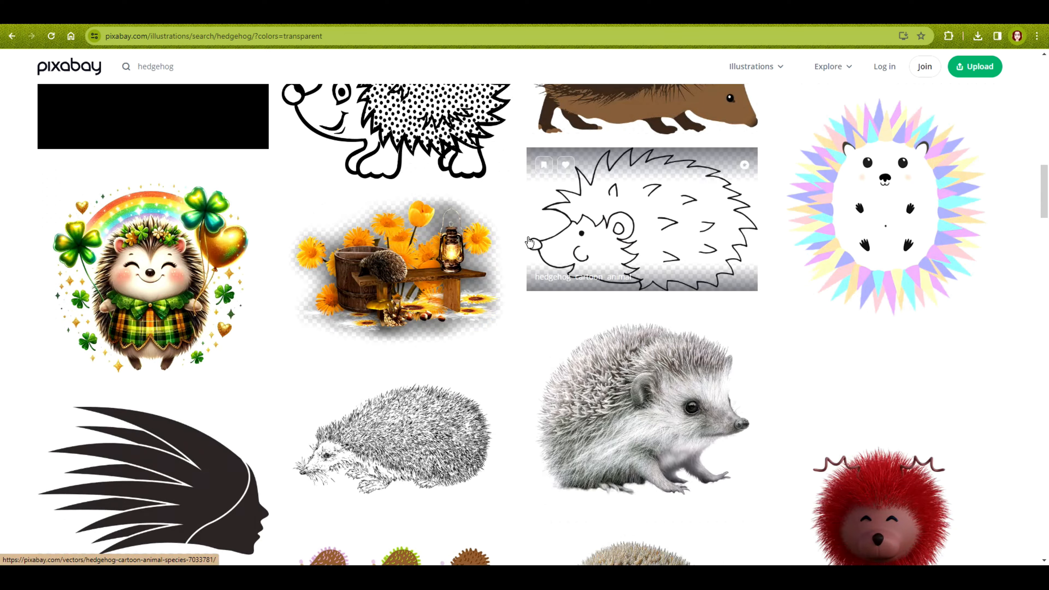
scroll(530, 242, down, 1)
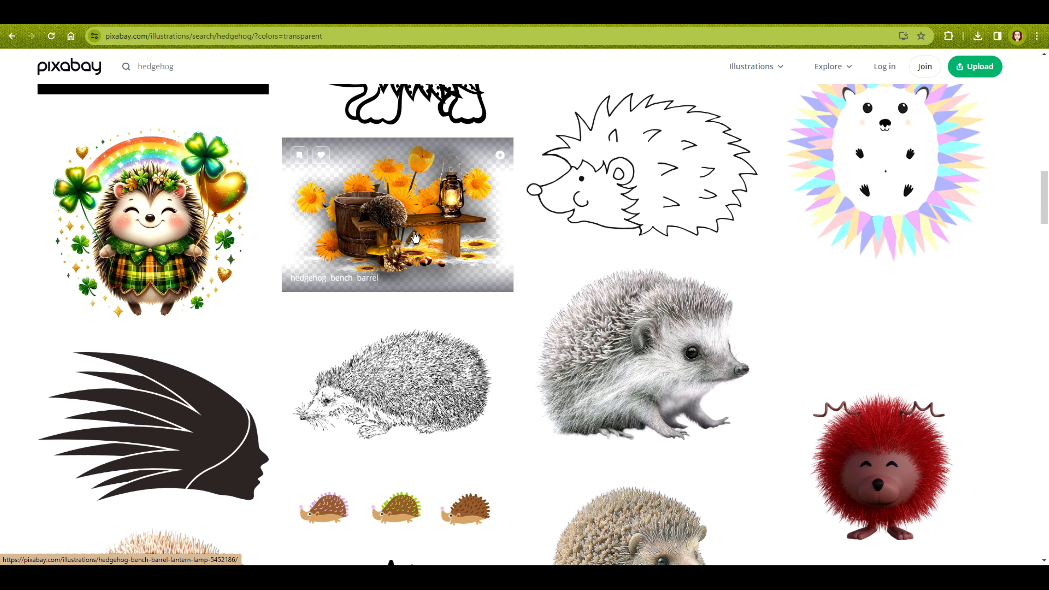
click(415, 238)
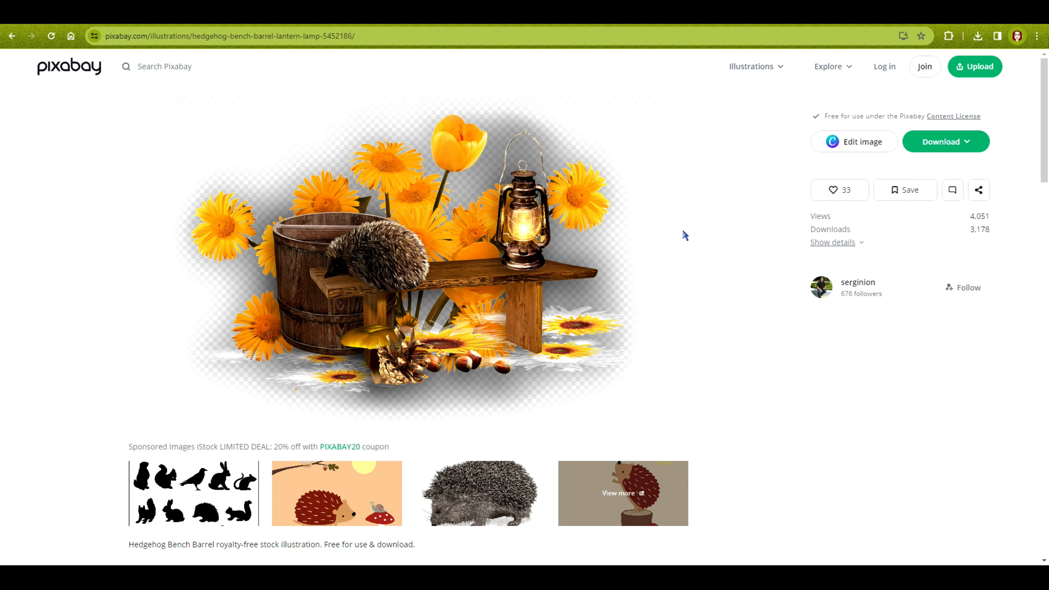
click(12, 36)
scroll(307, 229, down, 10)
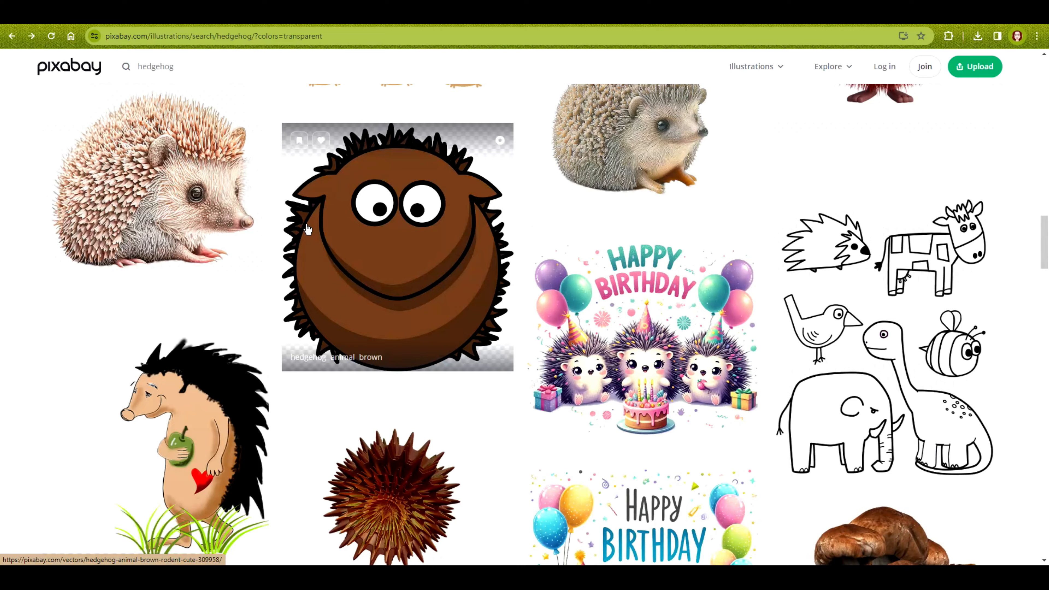
scroll(308, 230, down, 5)
scroll(308, 229, down, 2)
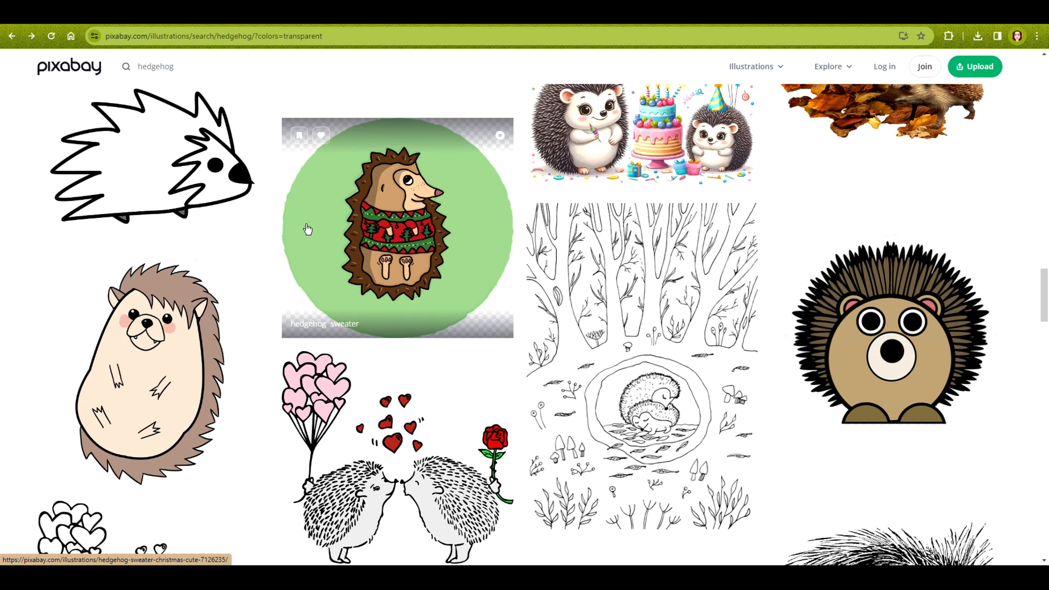
scroll(308, 230, down, 4)
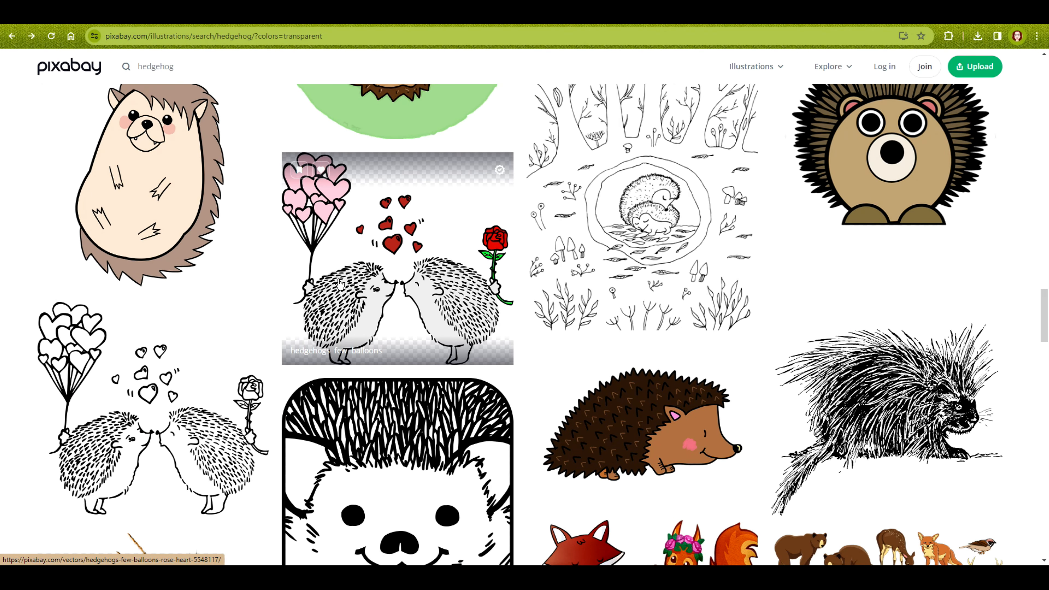
scroll(339, 284, down, 2)
scroll(340, 285, up, 20)
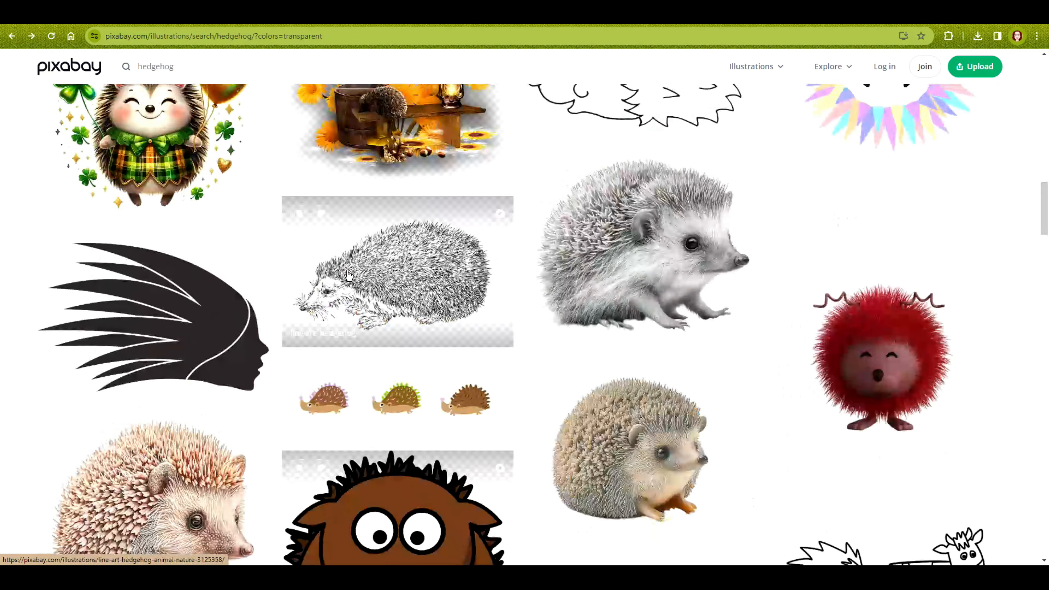
scroll(348, 276, up, 6)
Step: Open the hedgehog, bench and barrel illustration and download it as hedgehog-5452186_1280.png
click(393, 414)
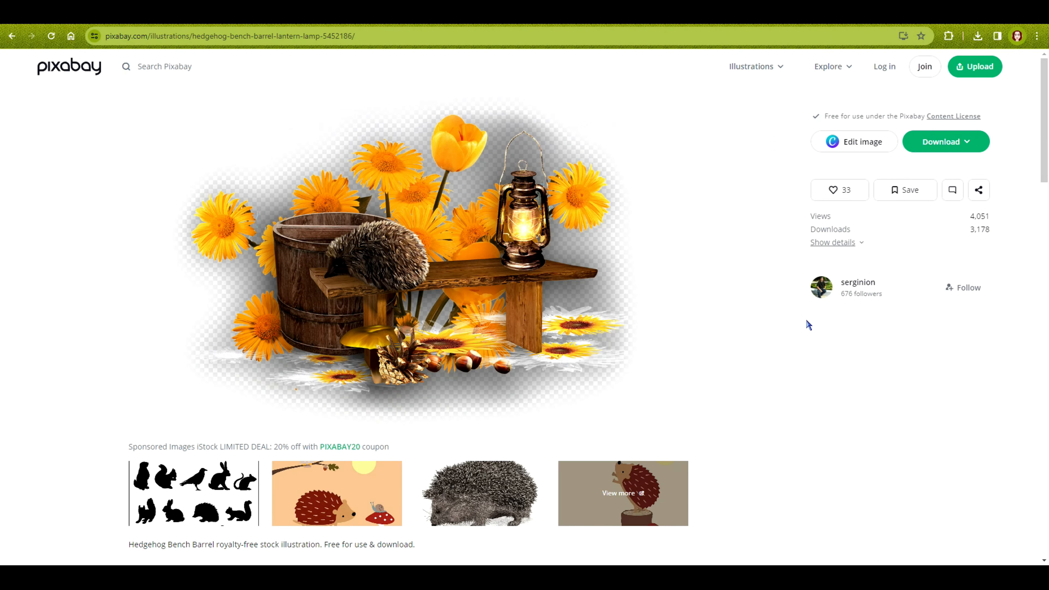
click(925, 150)
click(841, 282)
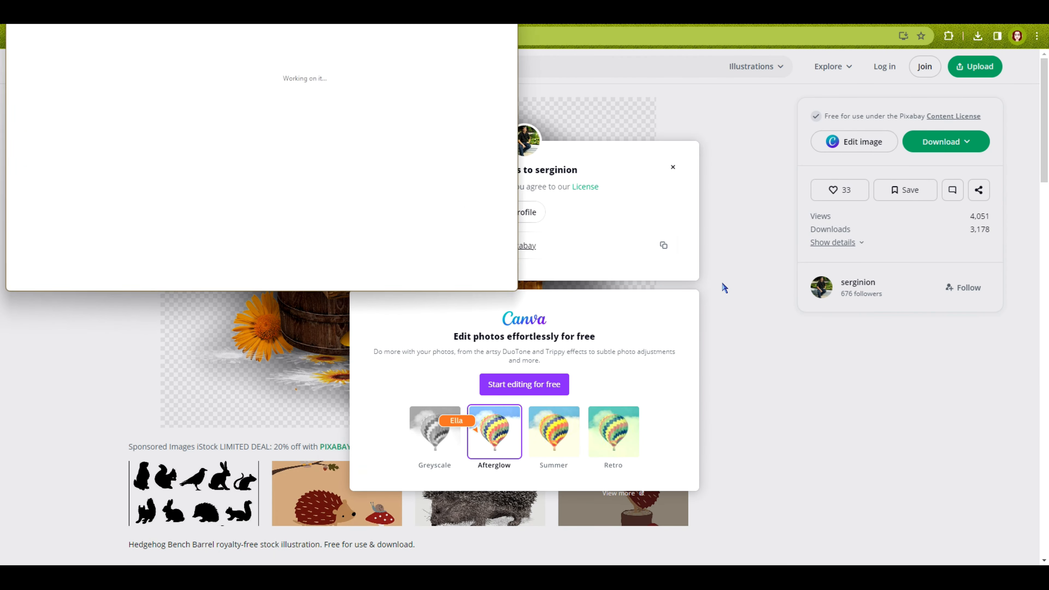
click(432, 278)
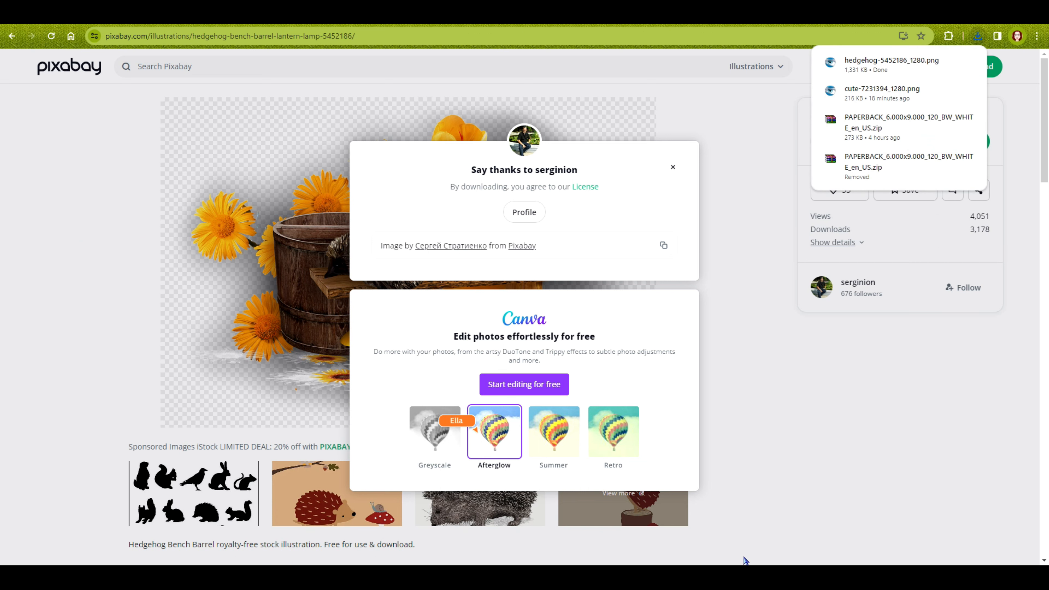
Step: Switch back to the Canva design and upload the downloaded hedgehog illustration
mouse_move(730, 579)
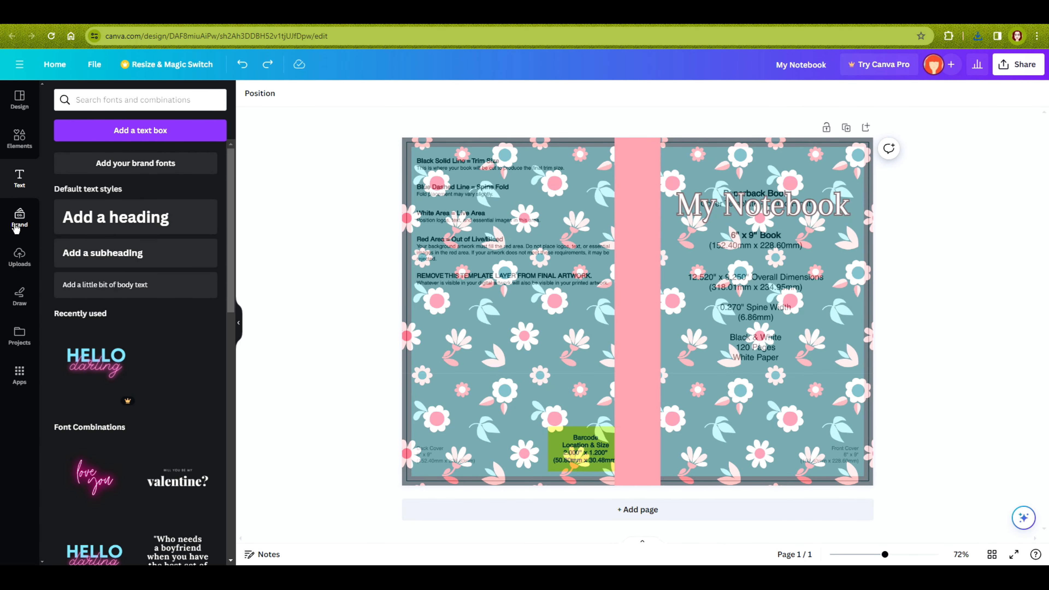
click(19, 256)
click(107, 128)
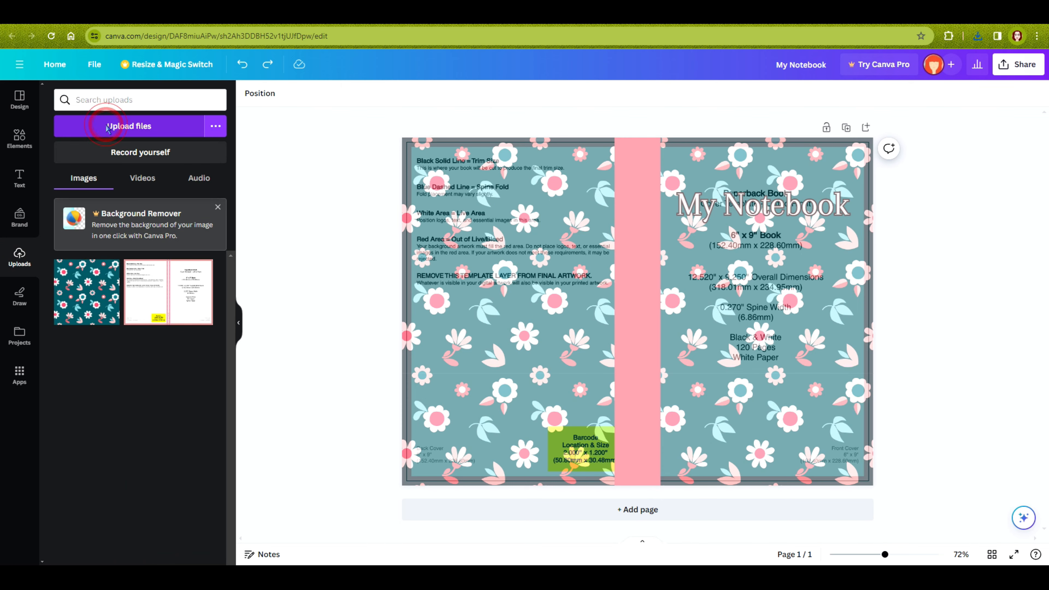
click(196, 104)
click(418, 279)
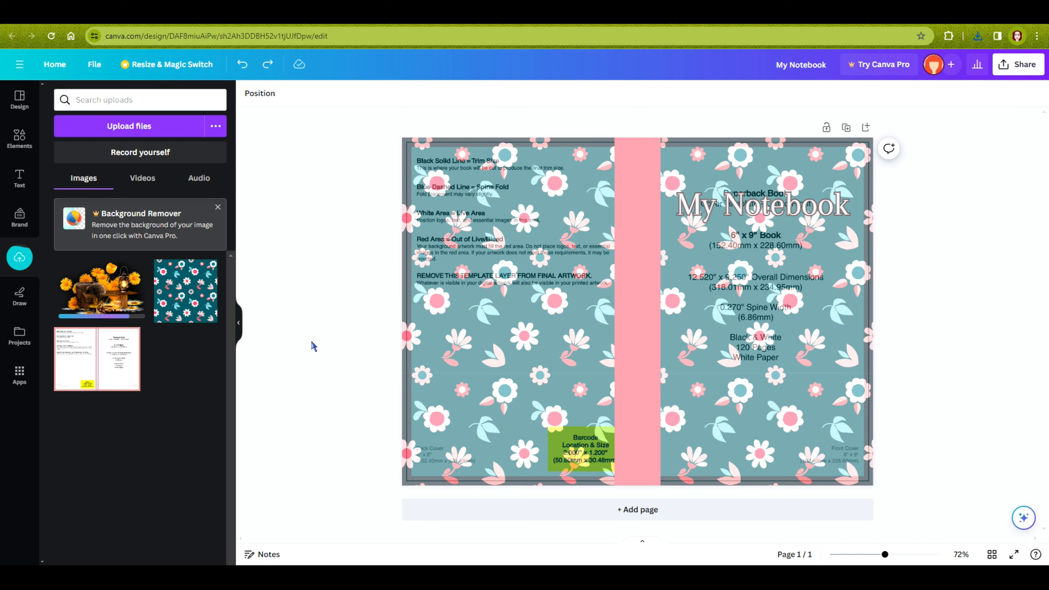
Step: Place the hedgehog illustration on the page, shrink it to fit within the front cover and centre it beneath the "My Notebook" title
click(116, 296)
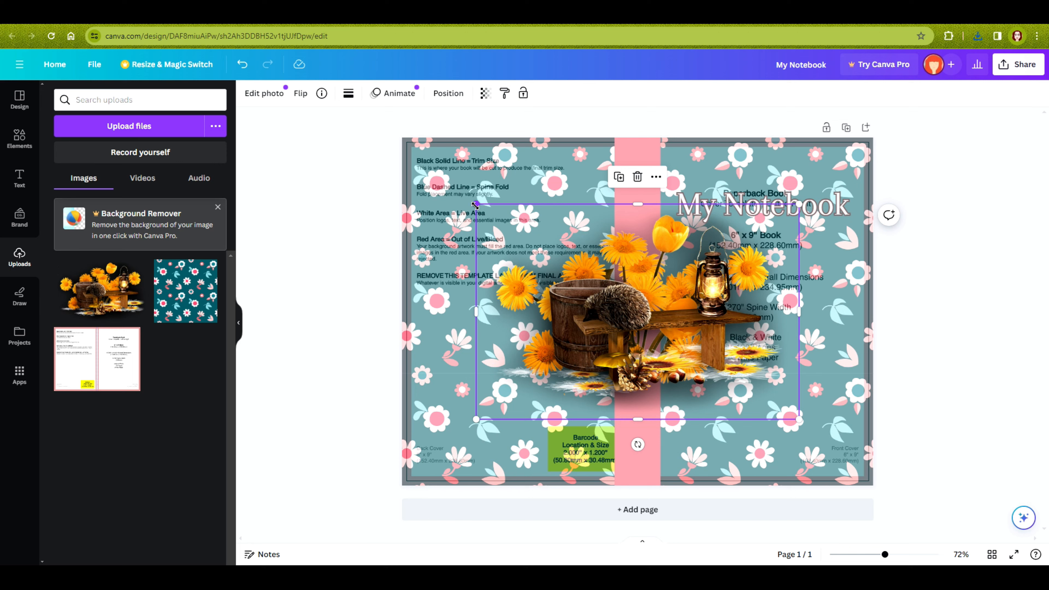
drag(476, 204, 586, 281)
drag(672, 352, 741, 408)
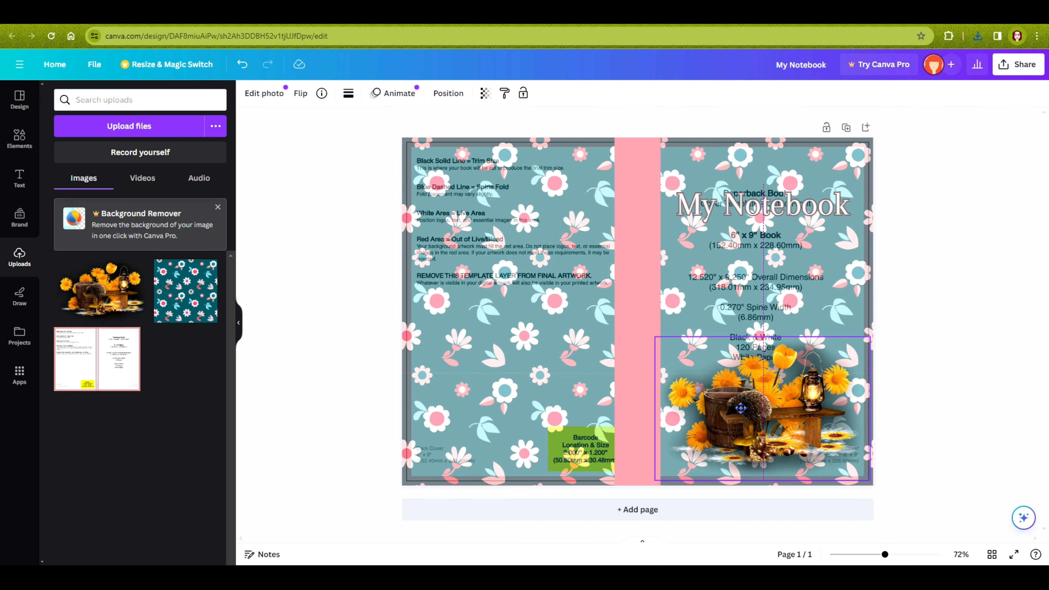
drag(654, 338, 686, 359)
drag(784, 411, 767, 366)
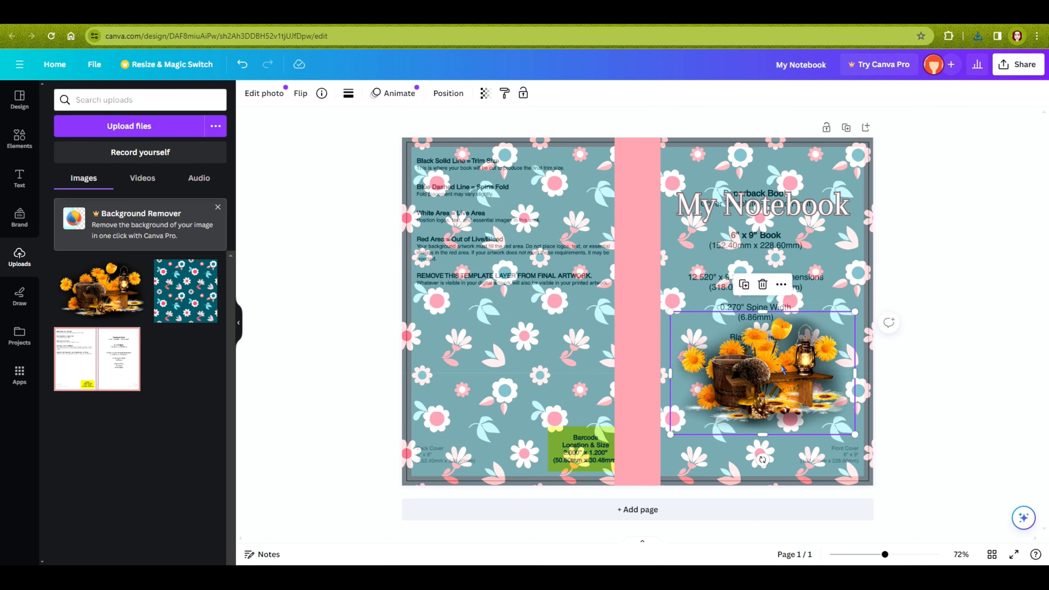
click(984, 317)
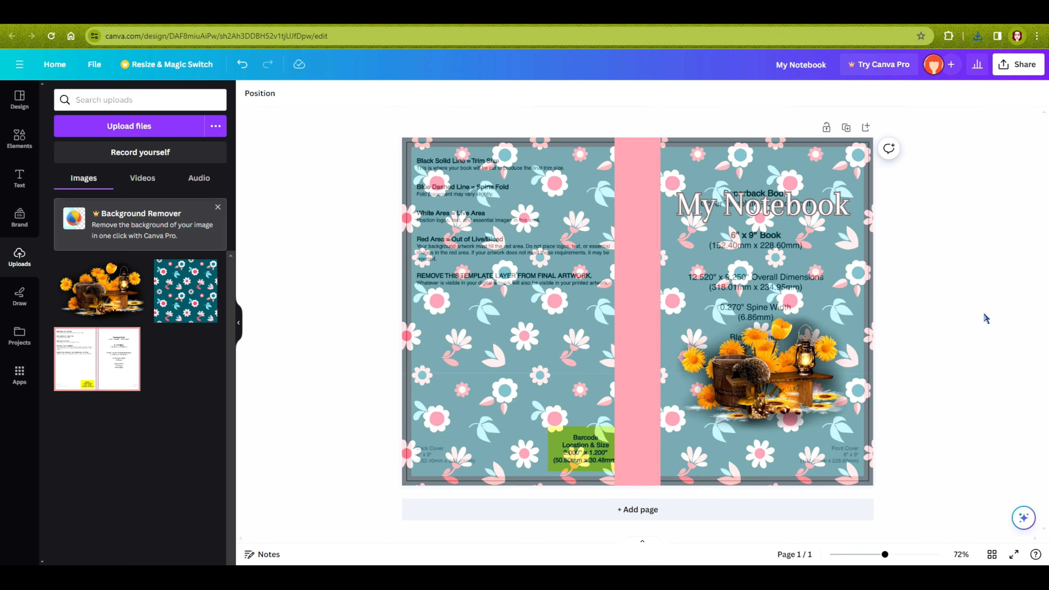
click(456, 410)
click(331, 315)
click(19, 176)
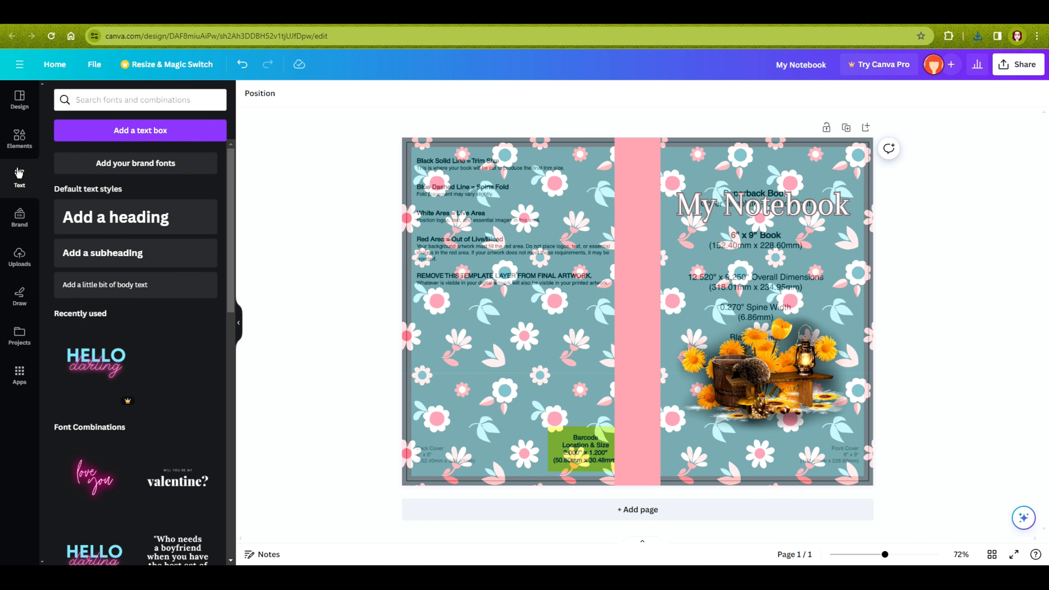
click(95, 284)
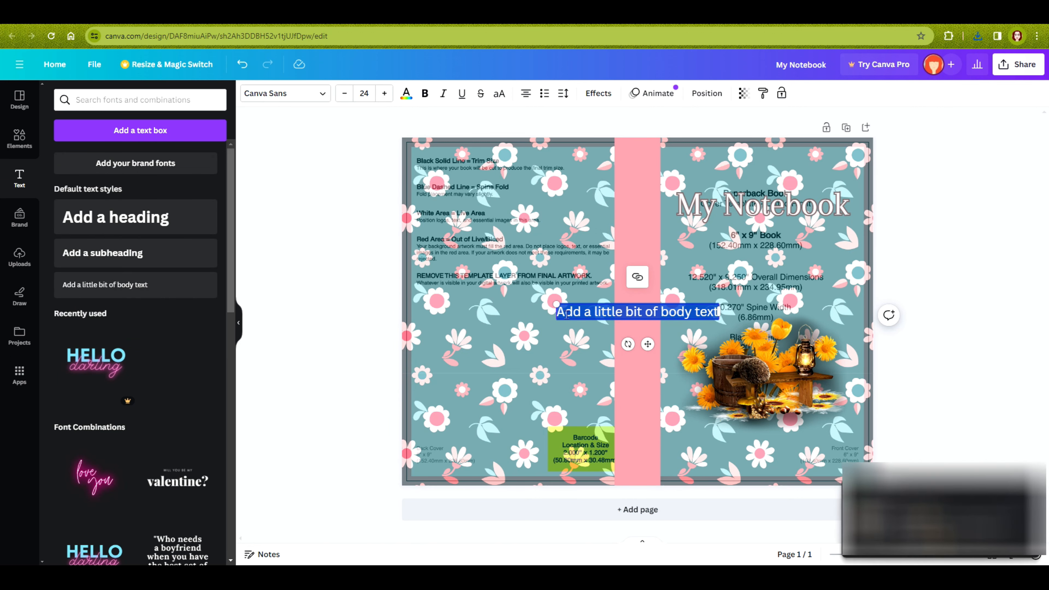
text(ww)
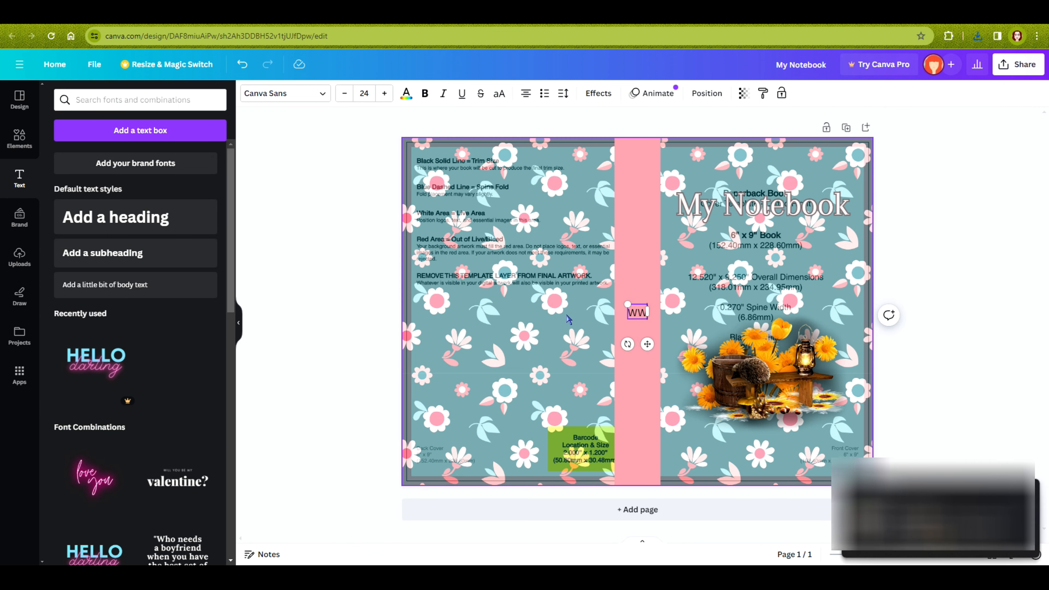
text(w.ArtAw)
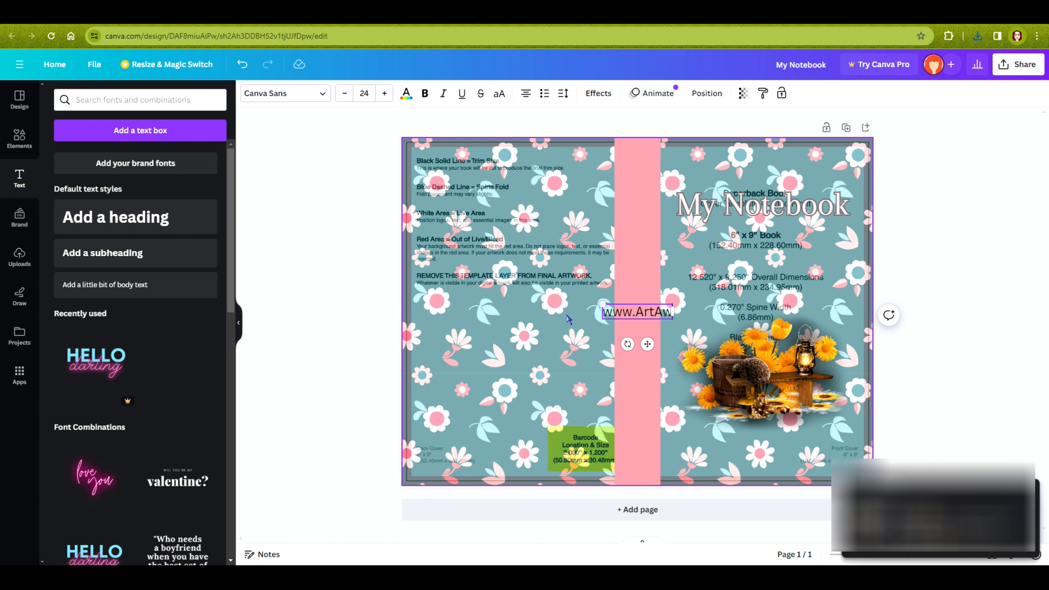
text(ry.co.uk)
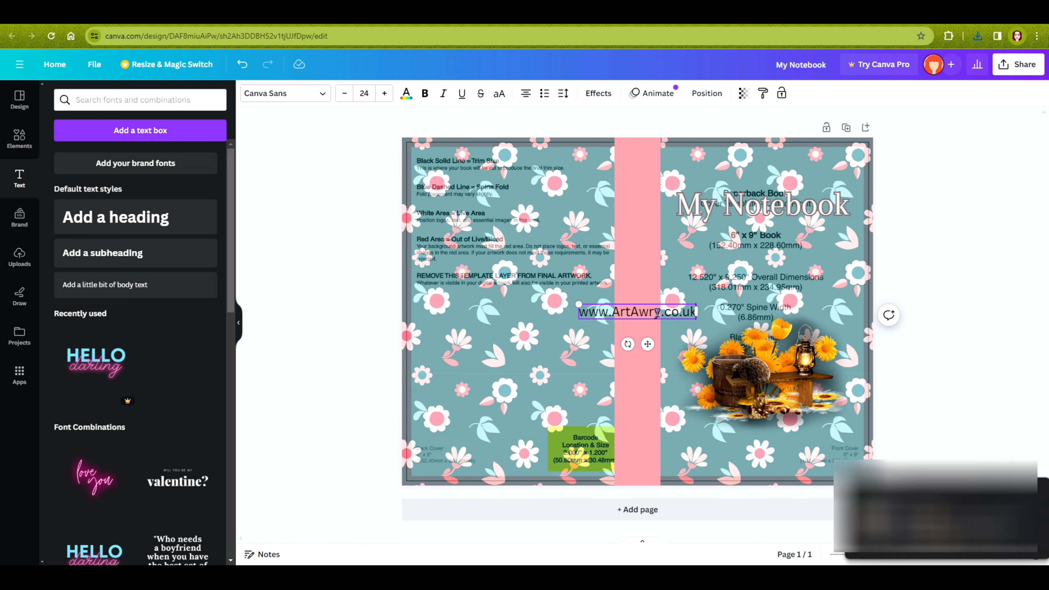
triple_click(627, 312)
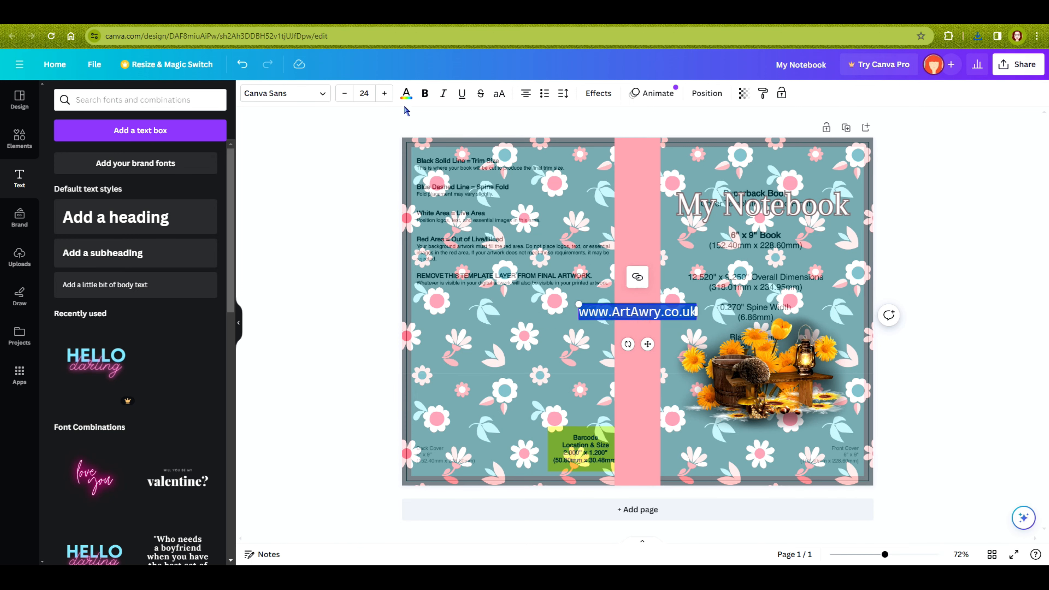
click(407, 95)
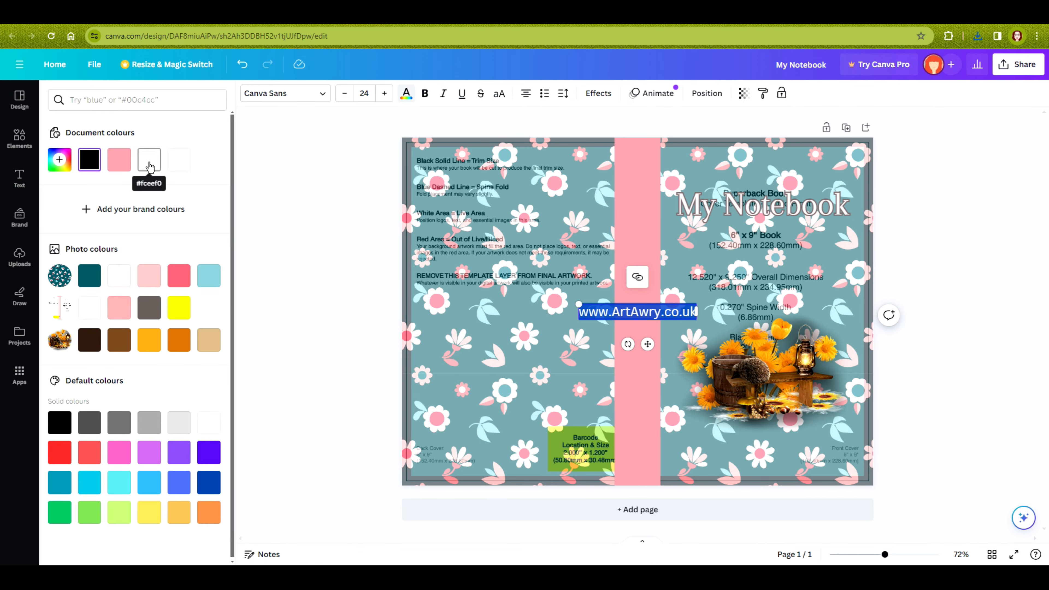
click(175, 161)
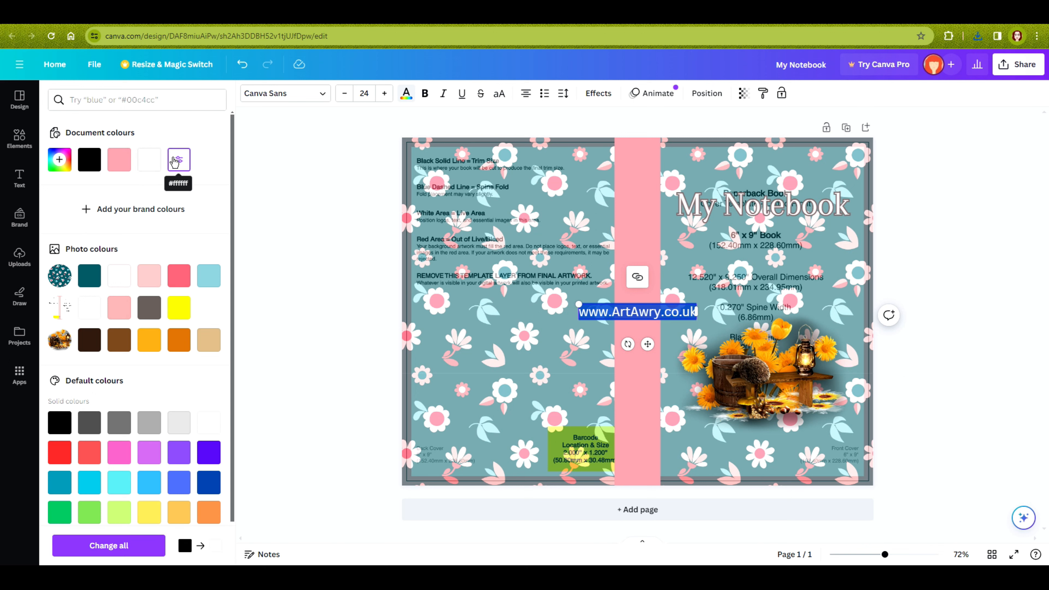
click(599, 93)
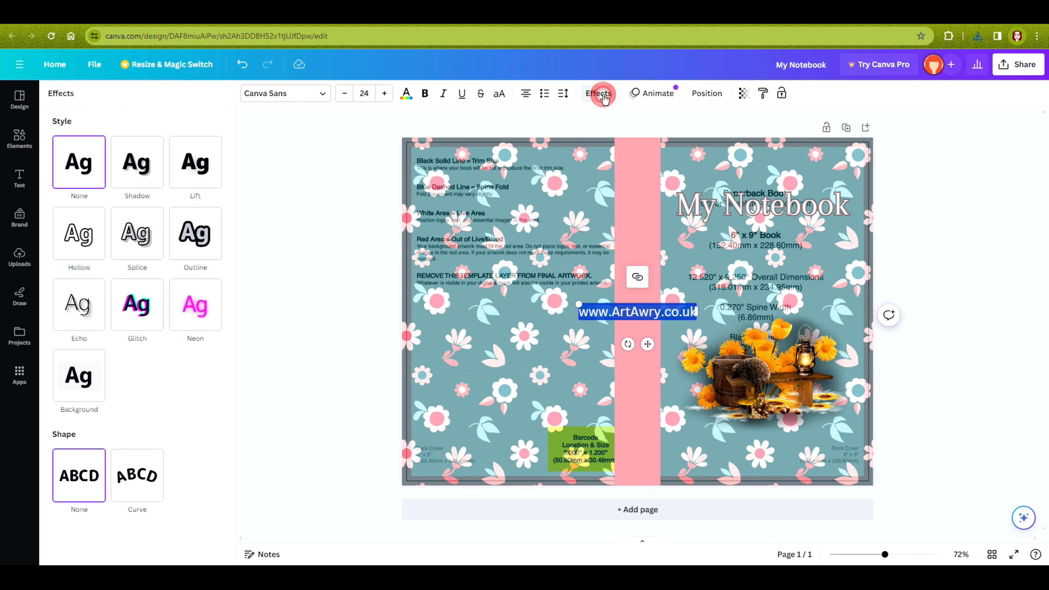
click(191, 236)
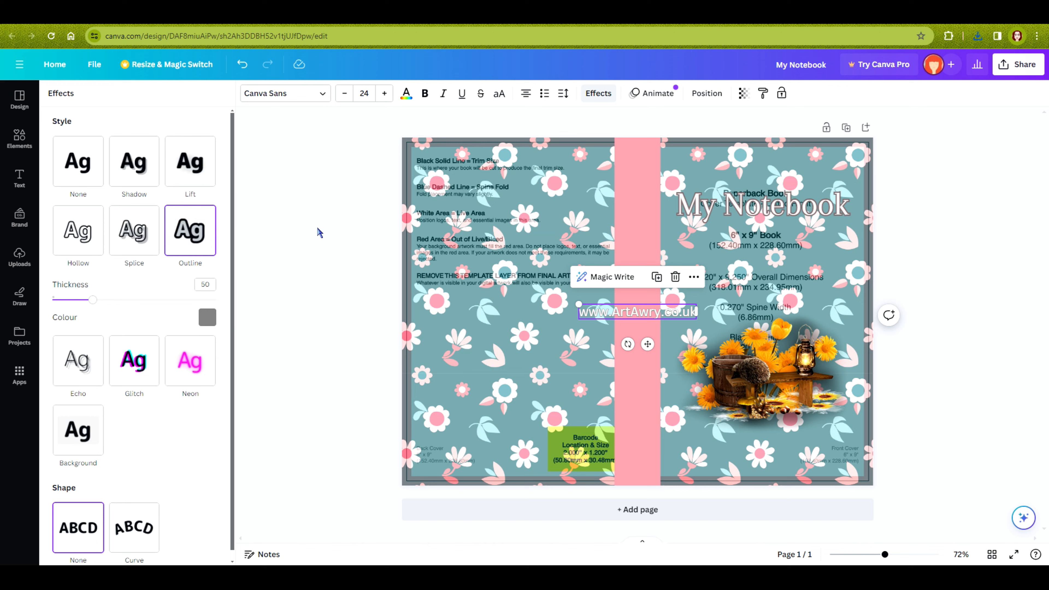
click(331, 229)
click(543, 352)
click(592, 310)
drag(620, 316, 462, 457)
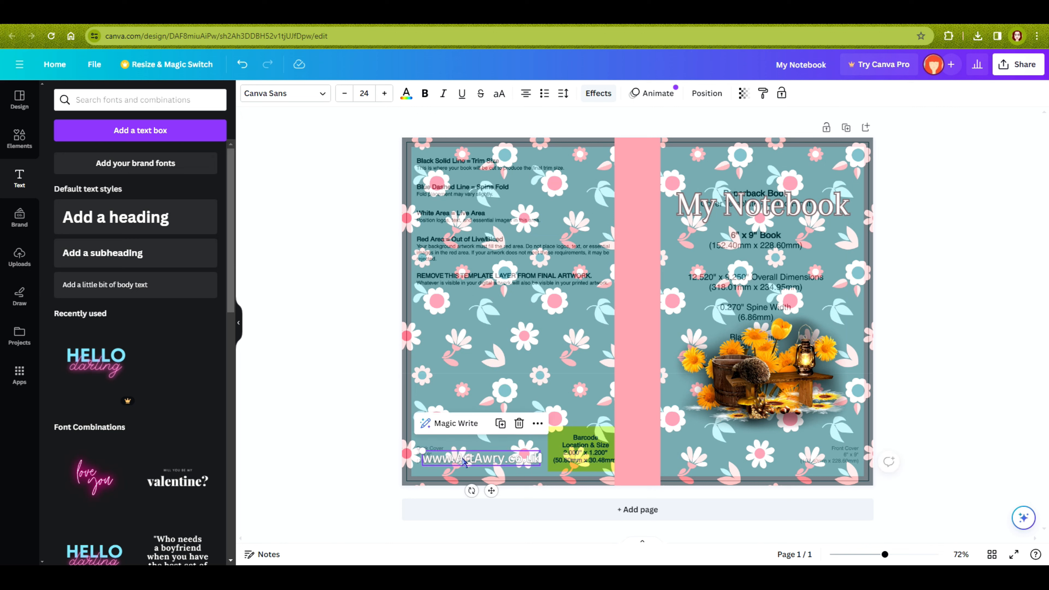
click(344, 371)
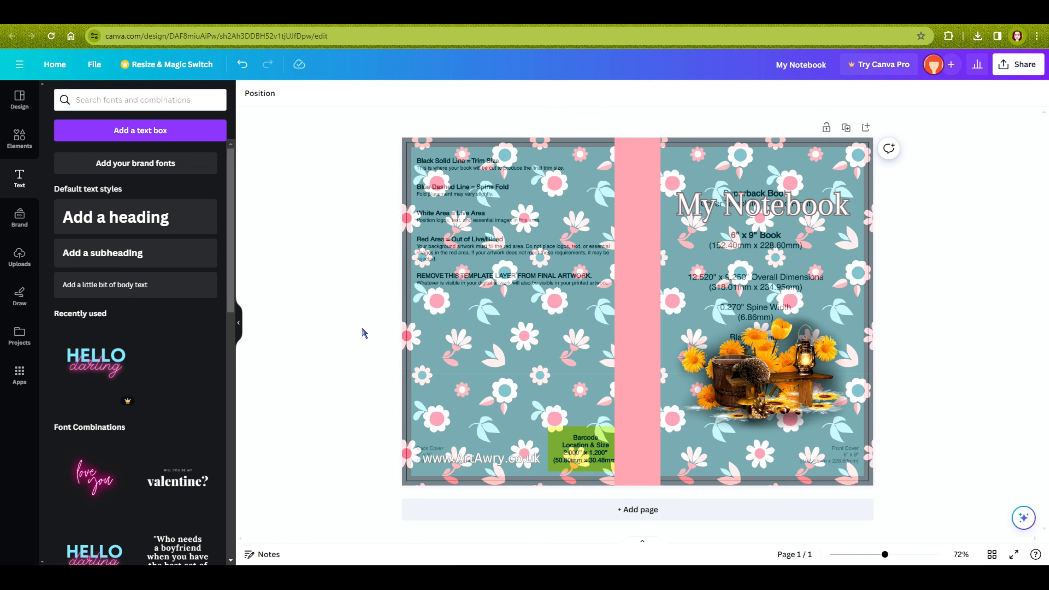
Step: Delete the semi-transparent KDP template overlay from the cover design
click(470, 357)
click(482, 393)
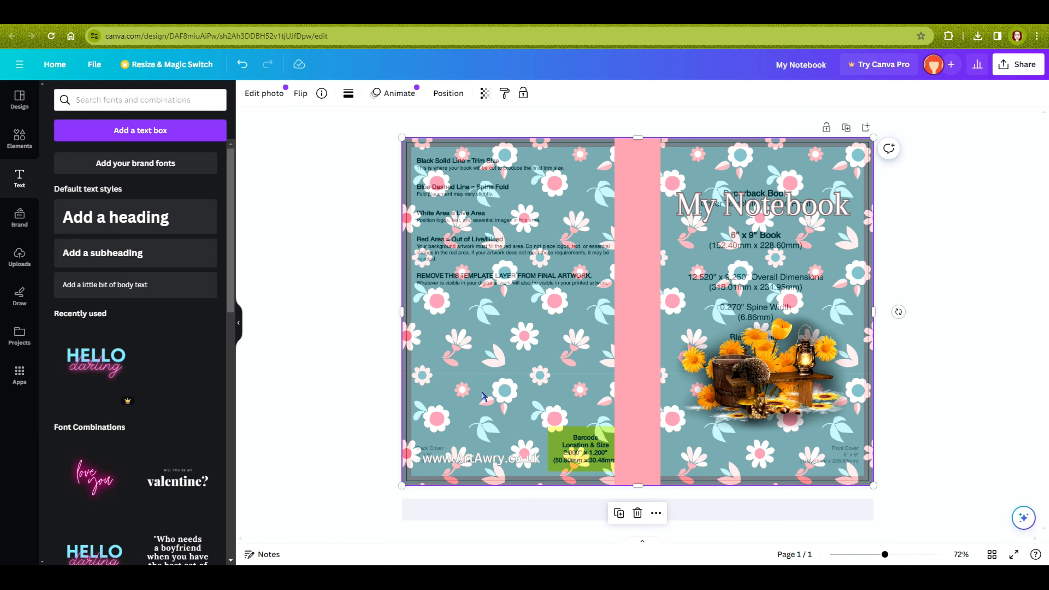
key(Delete)
click(351, 300)
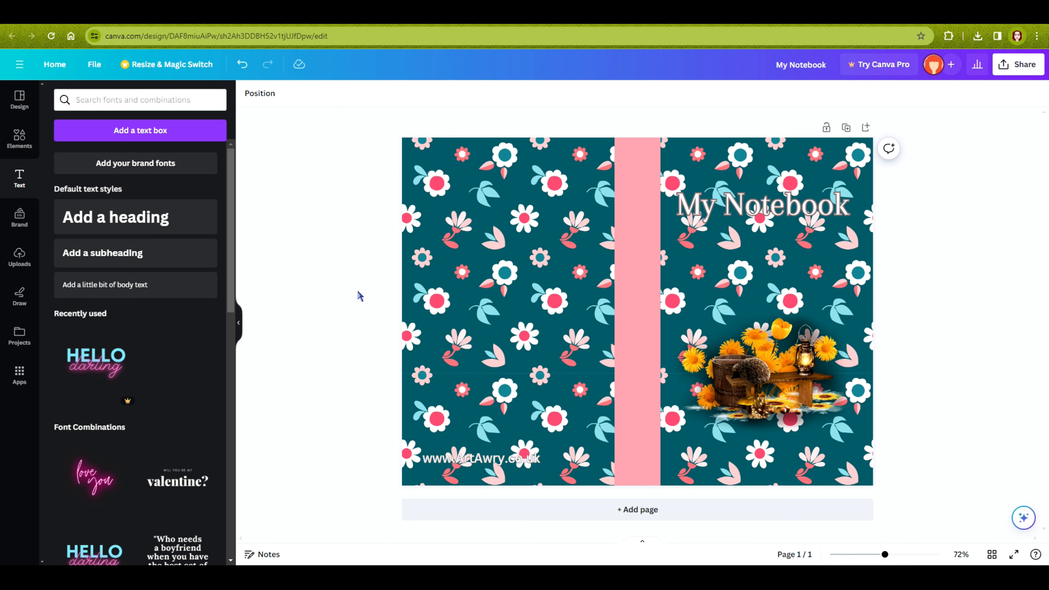
click(760, 360)
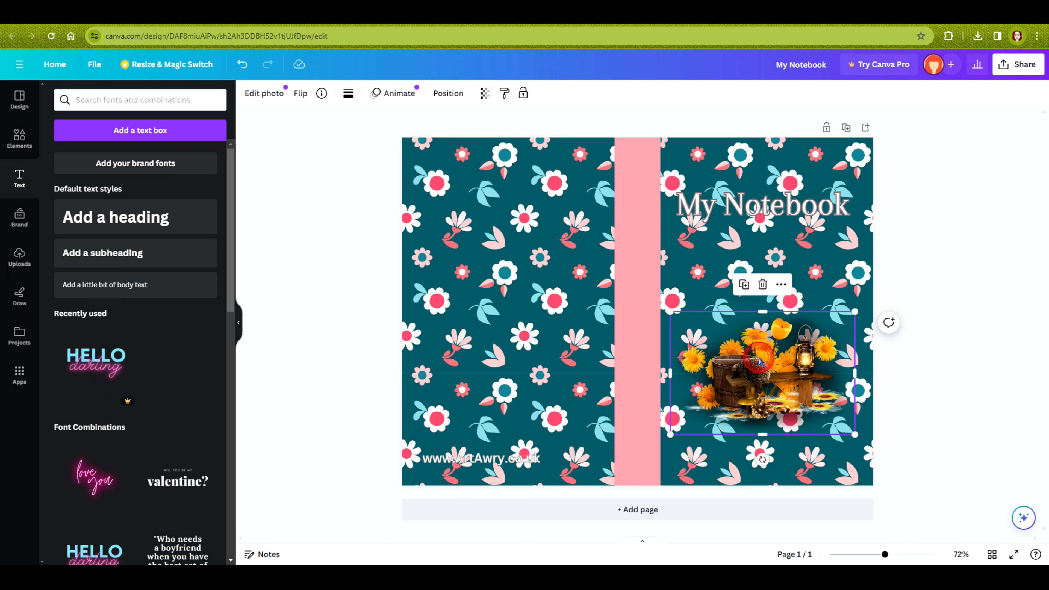
click(357, 249)
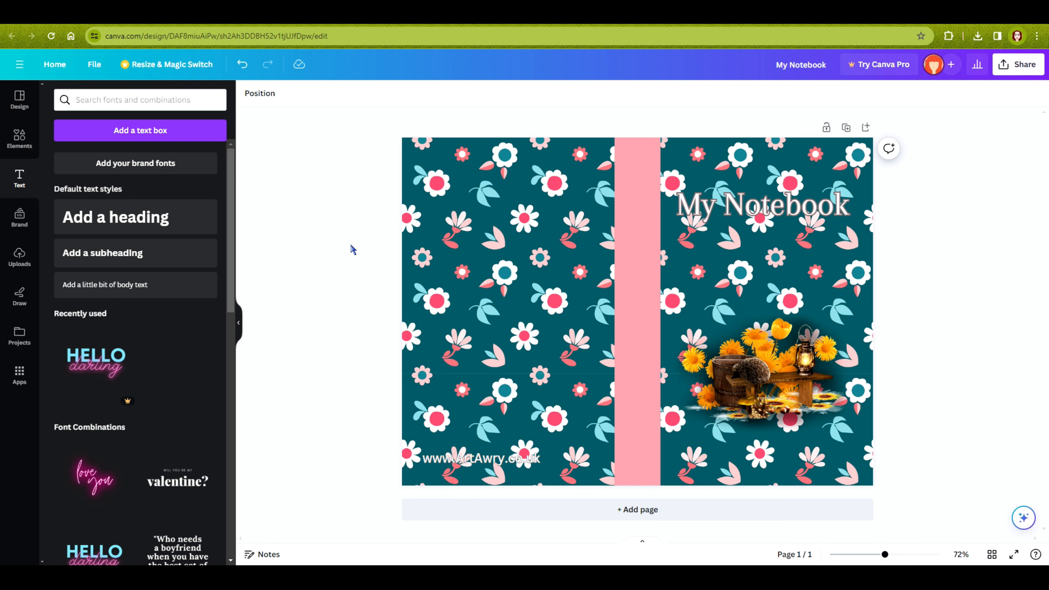
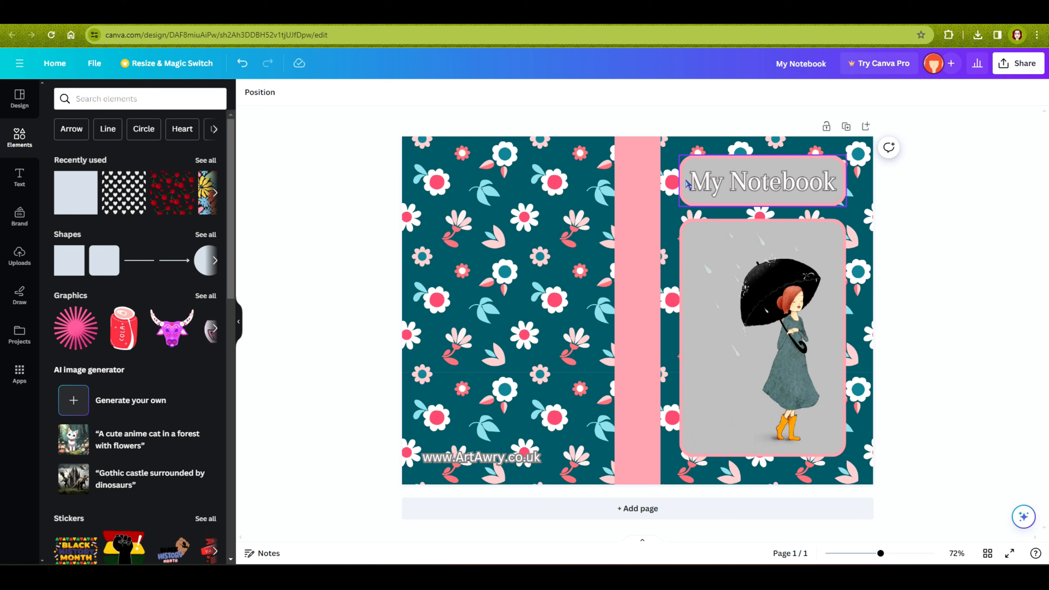
Step: Inspect the border style, border weight and corner rounding settings of the umbrella girl picture on the front cover
click(703, 289)
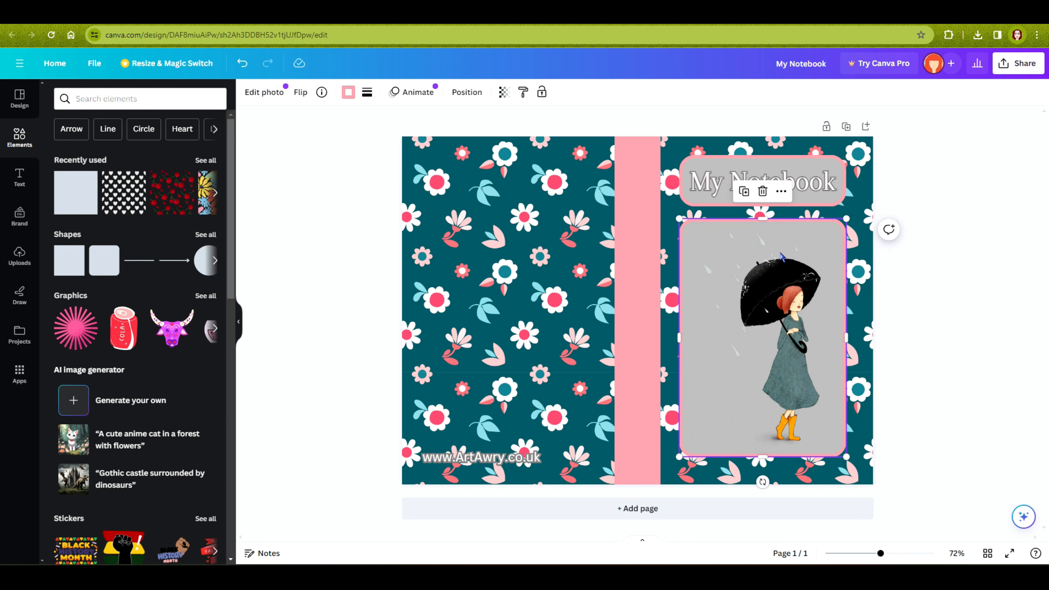
click(367, 92)
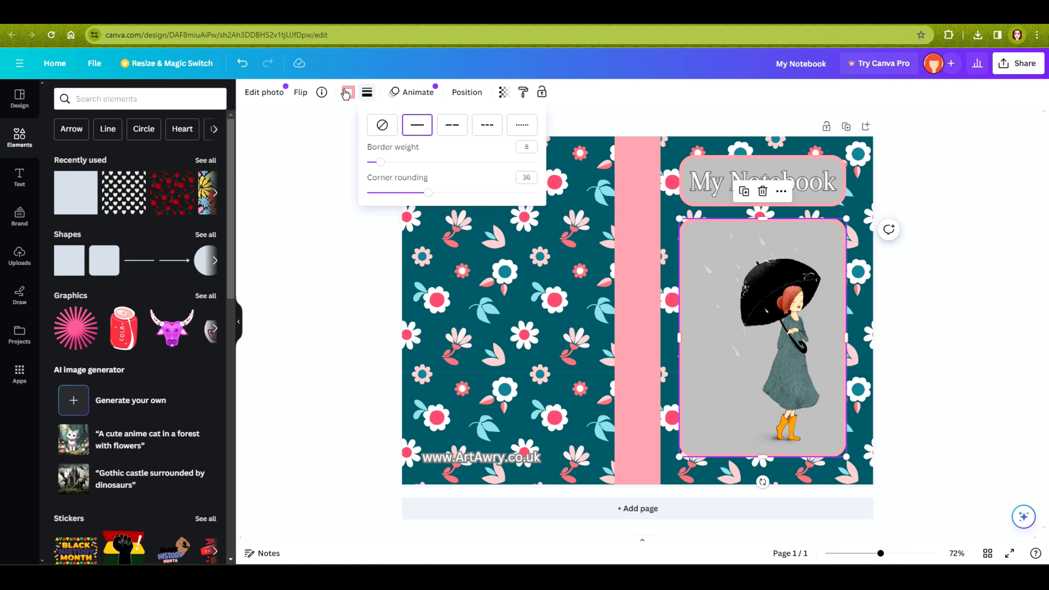
click(302, 152)
click(335, 160)
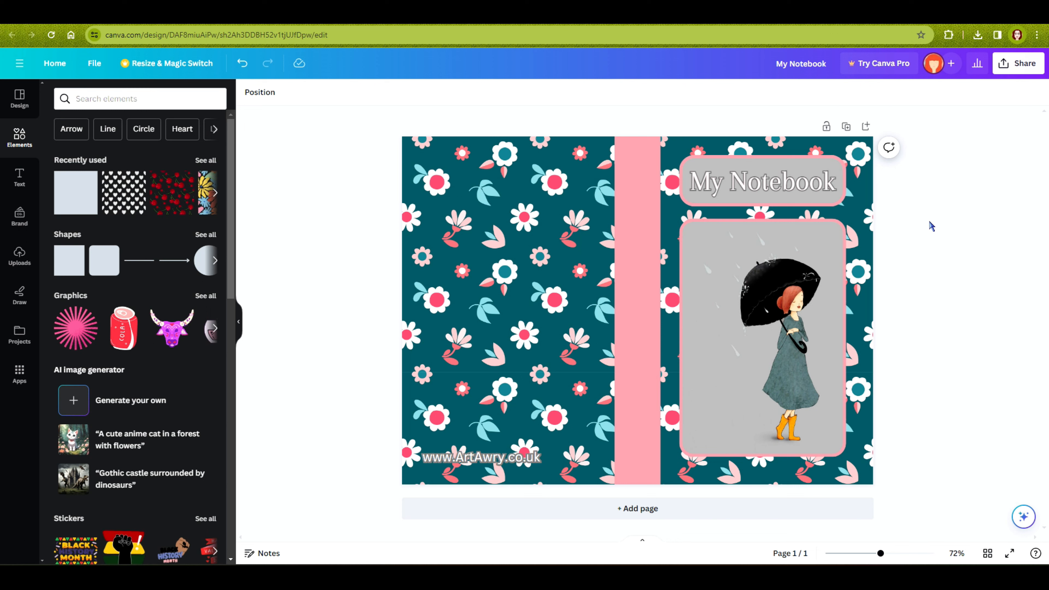
click(980, 181)
Step: Open the download options for the finished cover and choose PDF Print as the file type
click(1021, 66)
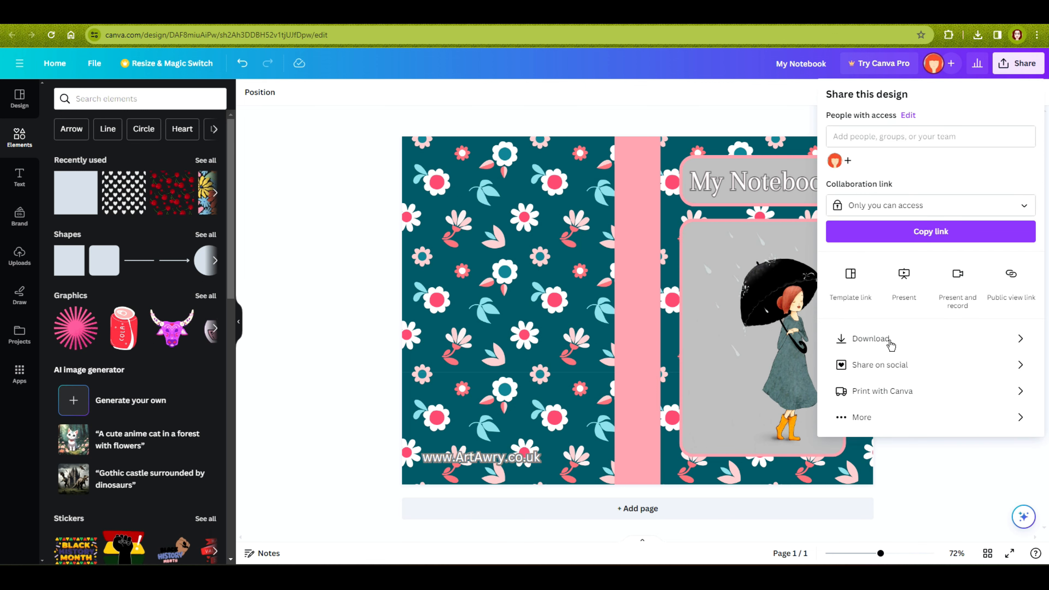
click(891, 341)
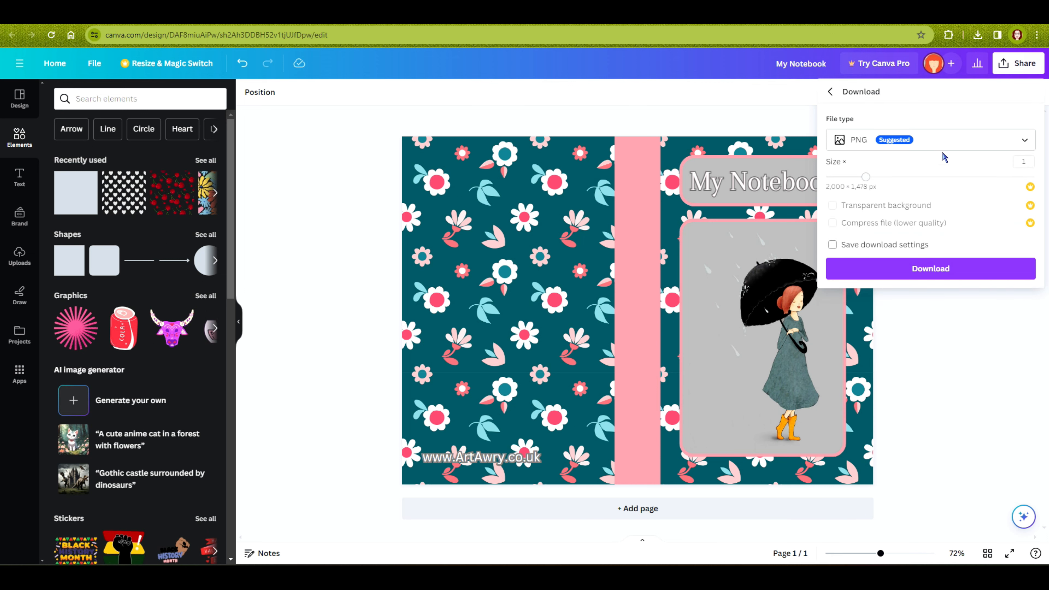
click(1023, 139)
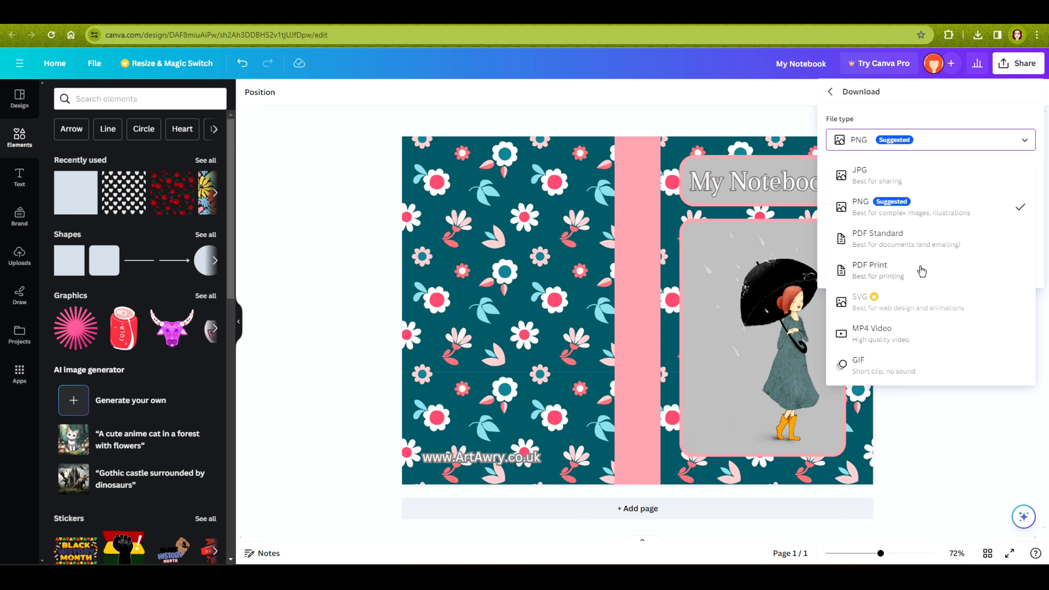
click(922, 271)
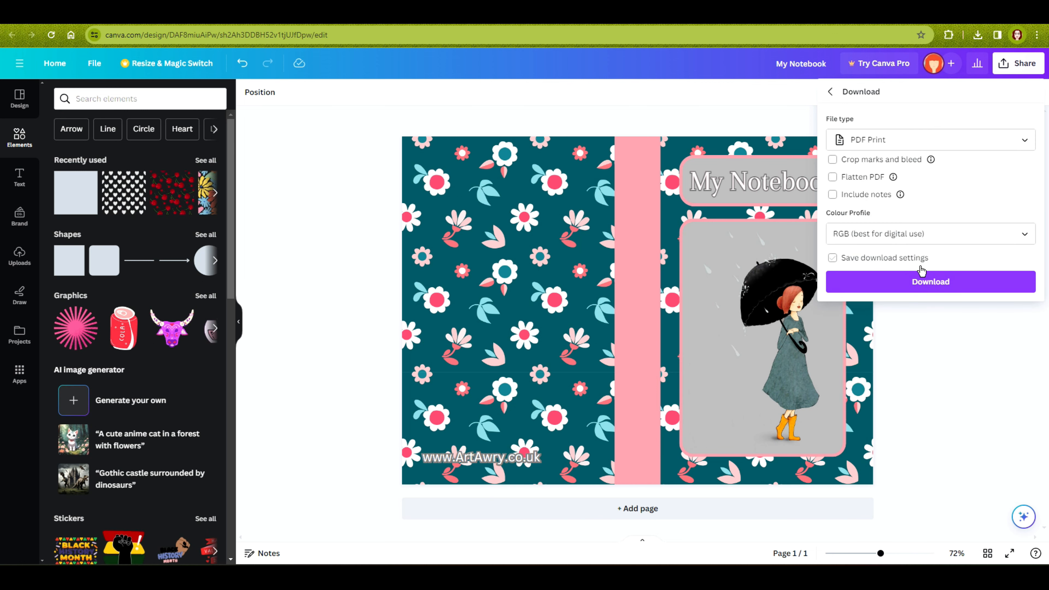
Step: Check the available colour profiles, keep RGB (best for digital use) and enable the Flatten PDF option
click(939, 236)
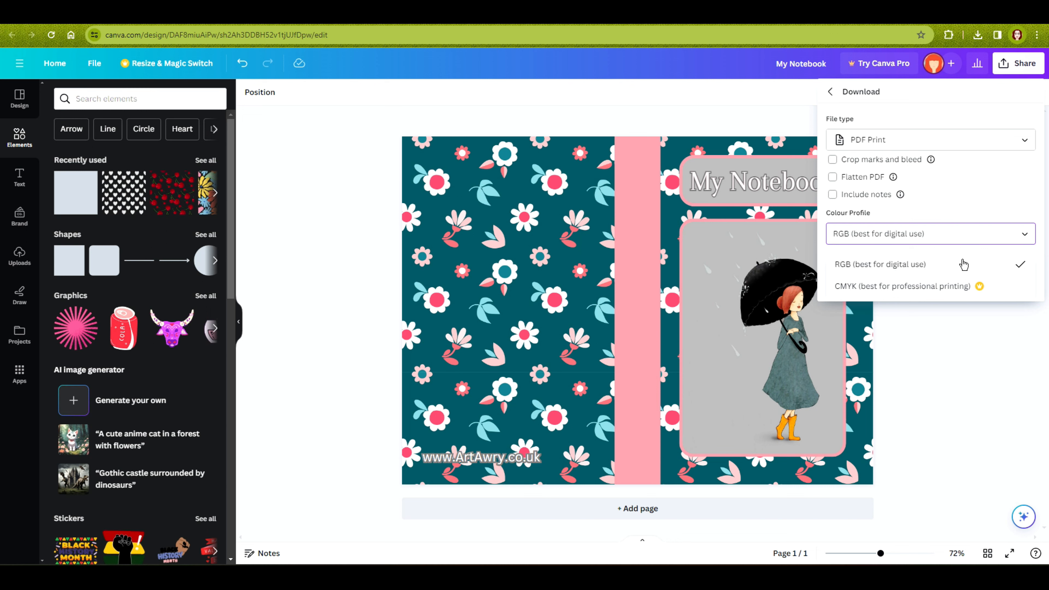
click(954, 238)
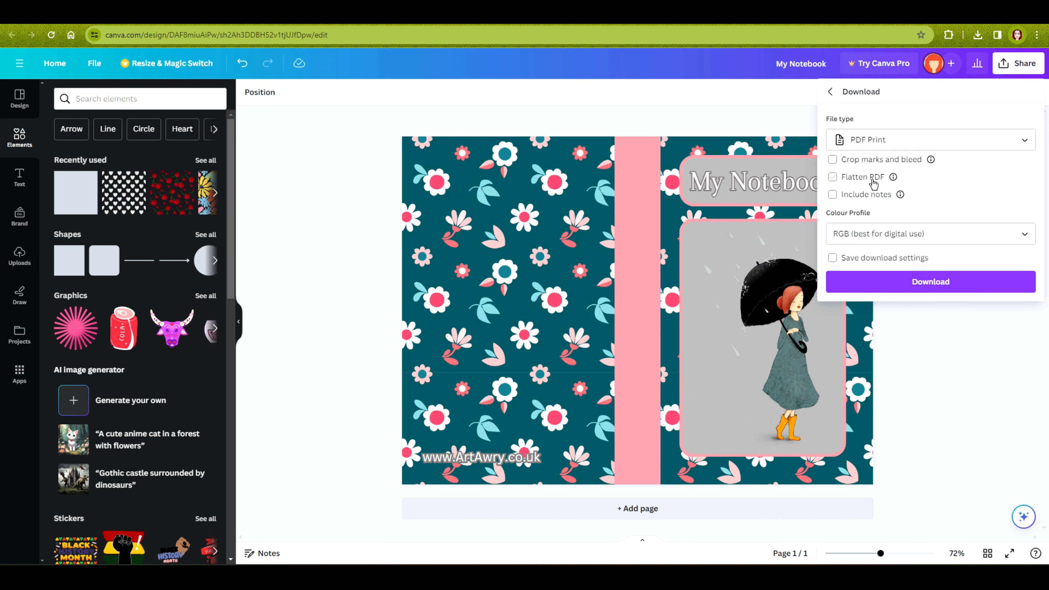
mouse_move(893, 178)
click(833, 177)
Step: Download the cover and save it as "My Notebook.pdf" in the kdp folder on the Desktop
click(921, 284)
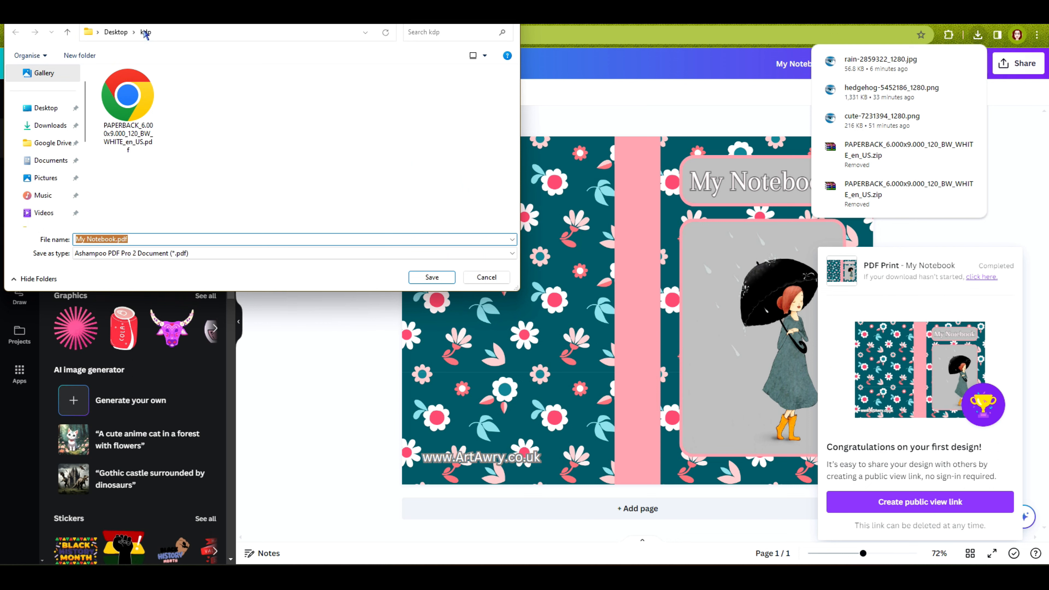
click(431, 277)
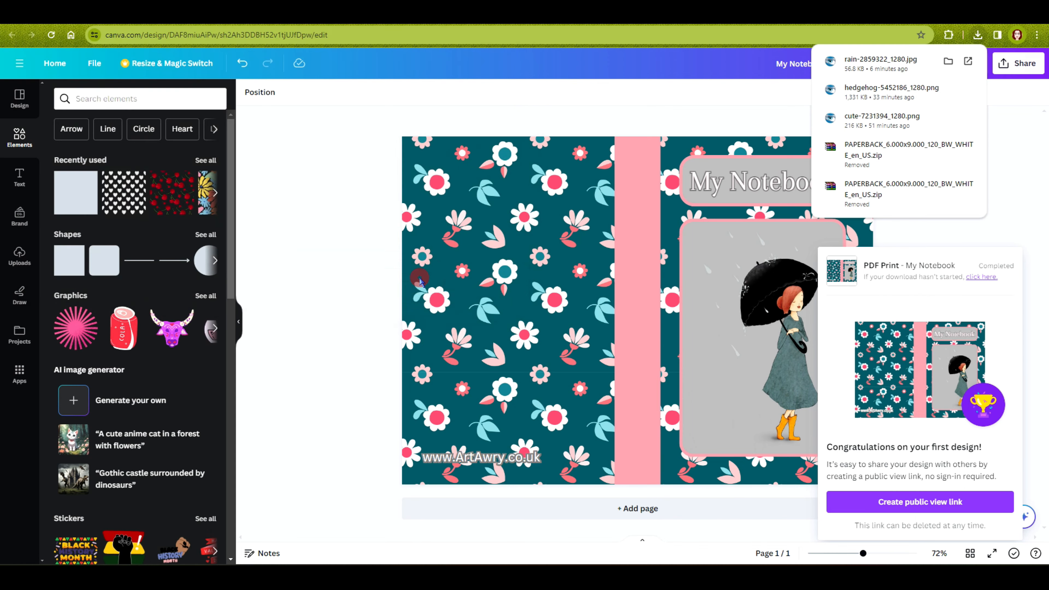
click(1024, 124)
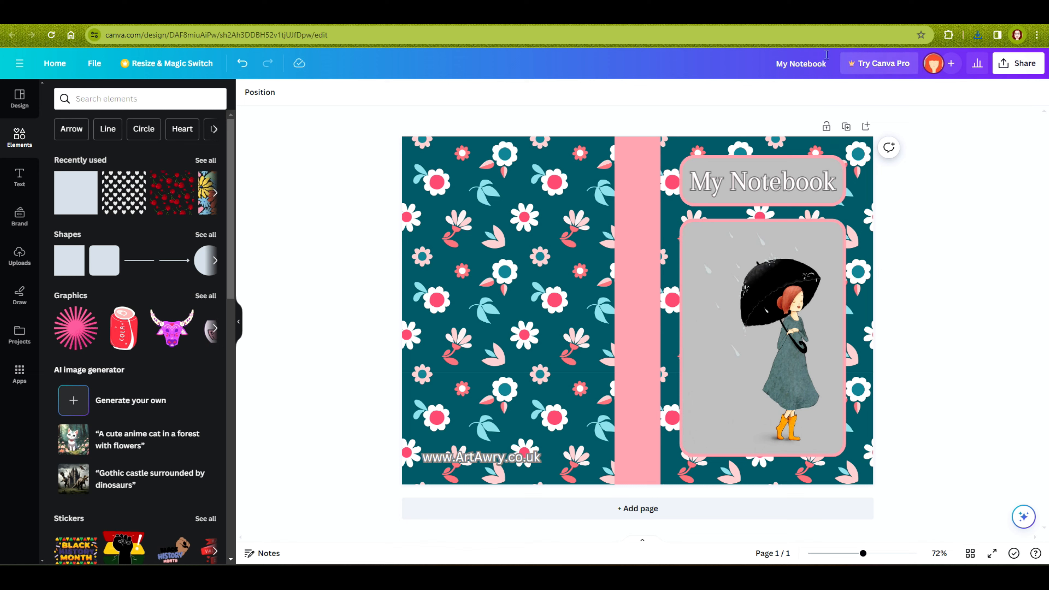
Step: Leave the cover design and switch to the Canva home page
click(656, 12)
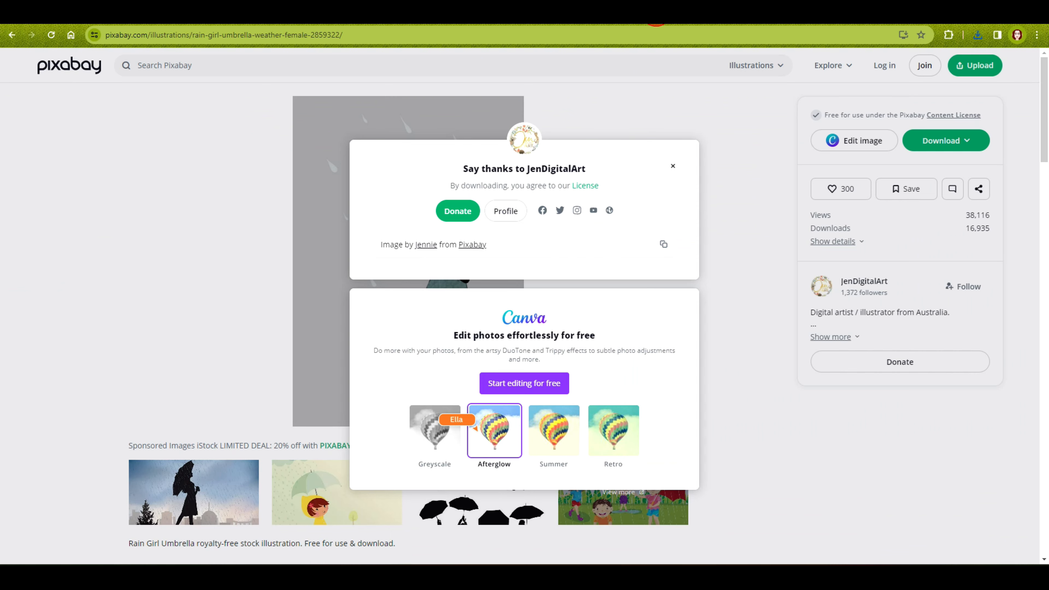
click(503, 12)
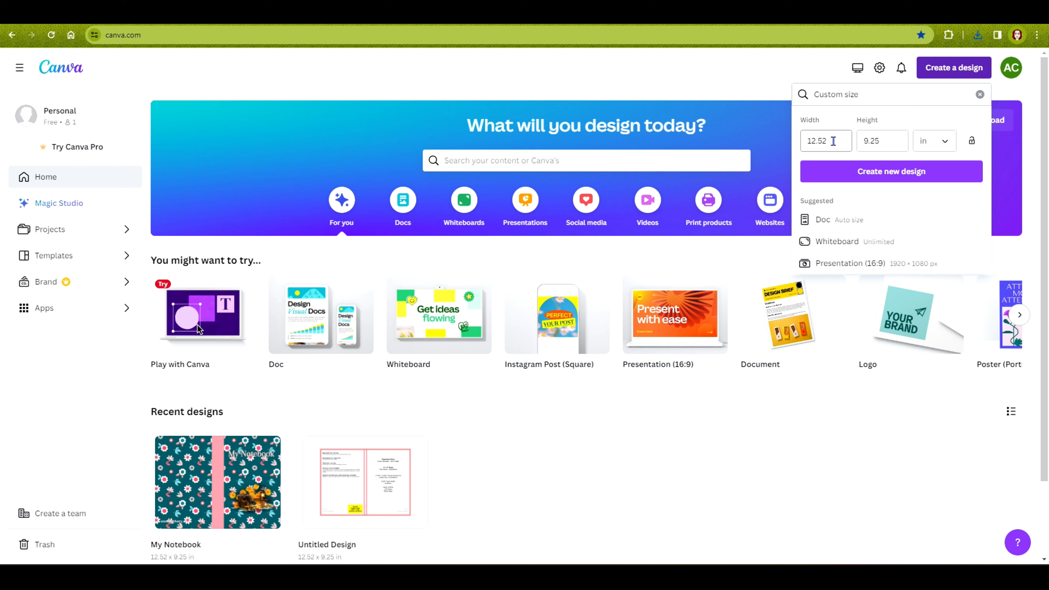
drag(834, 141, 818, 141)
click(825, 439)
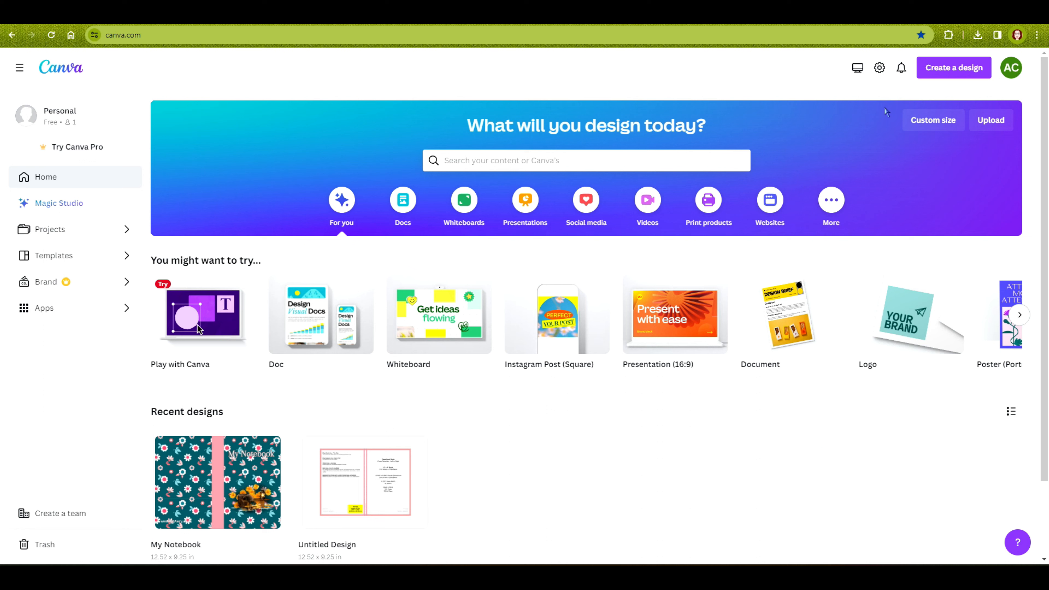
Step: Create a new custom-size design 6 in wide and 9 in high
click(938, 71)
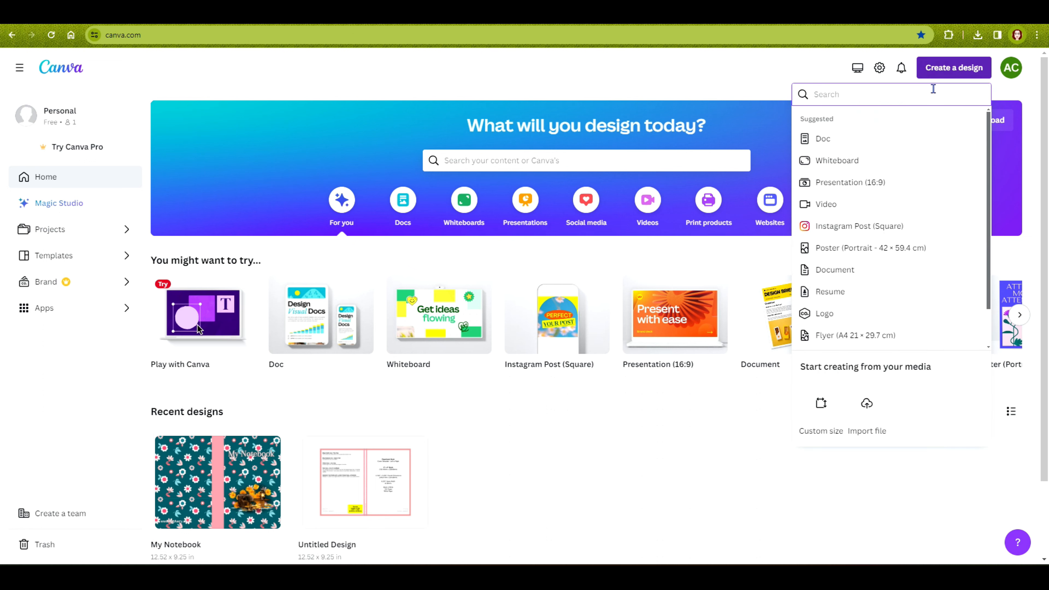
click(821, 403)
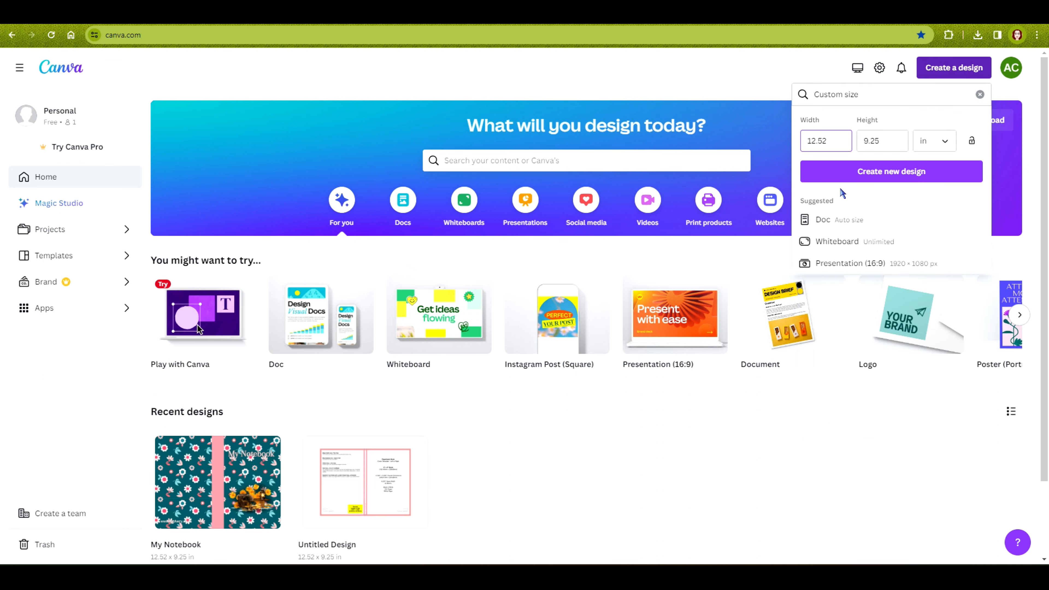
drag(831, 144, 800, 141)
text(6)
drag(907, 142, 864, 142)
text(9)
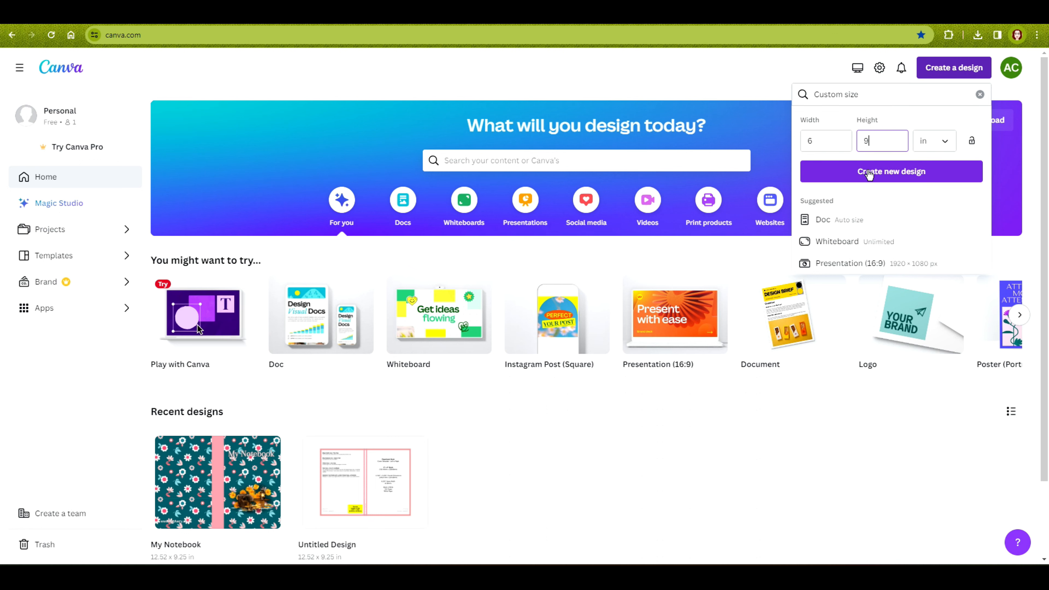
click(869, 173)
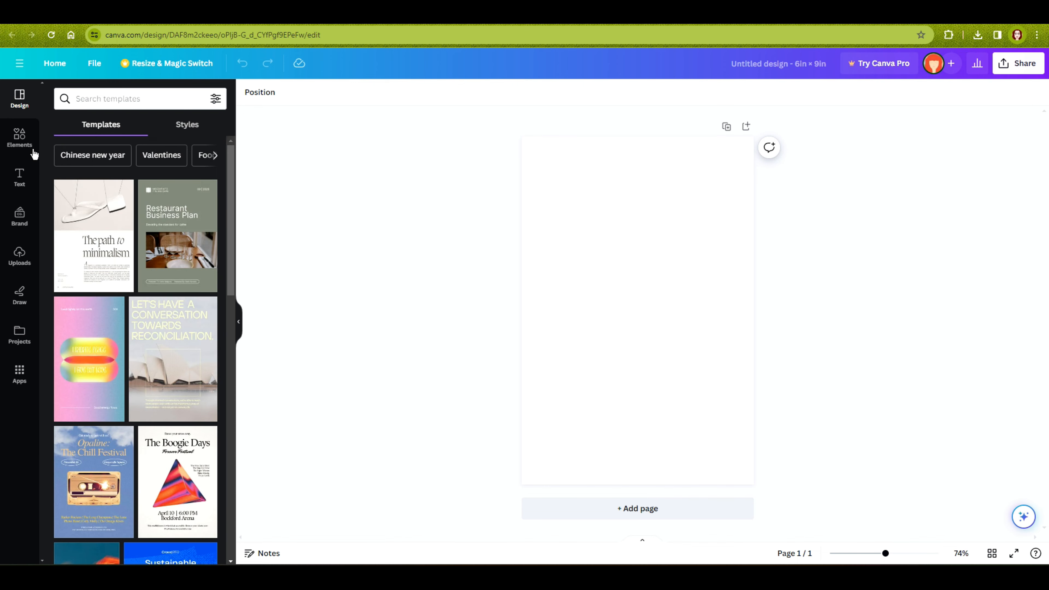
Step: Add a plain straight line to the blank page and reduce its line weight
click(19, 138)
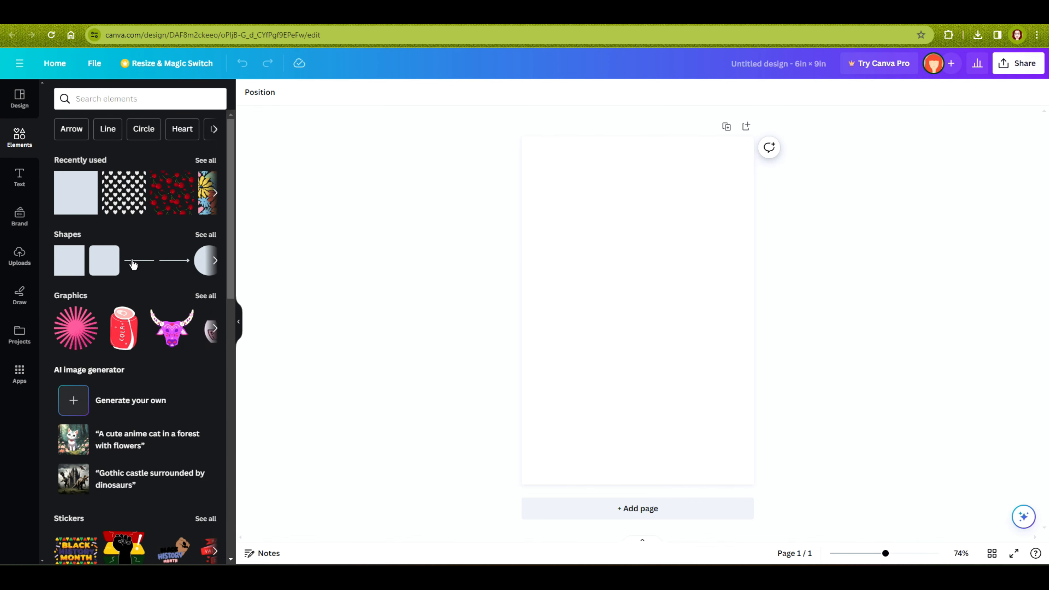
click(140, 261)
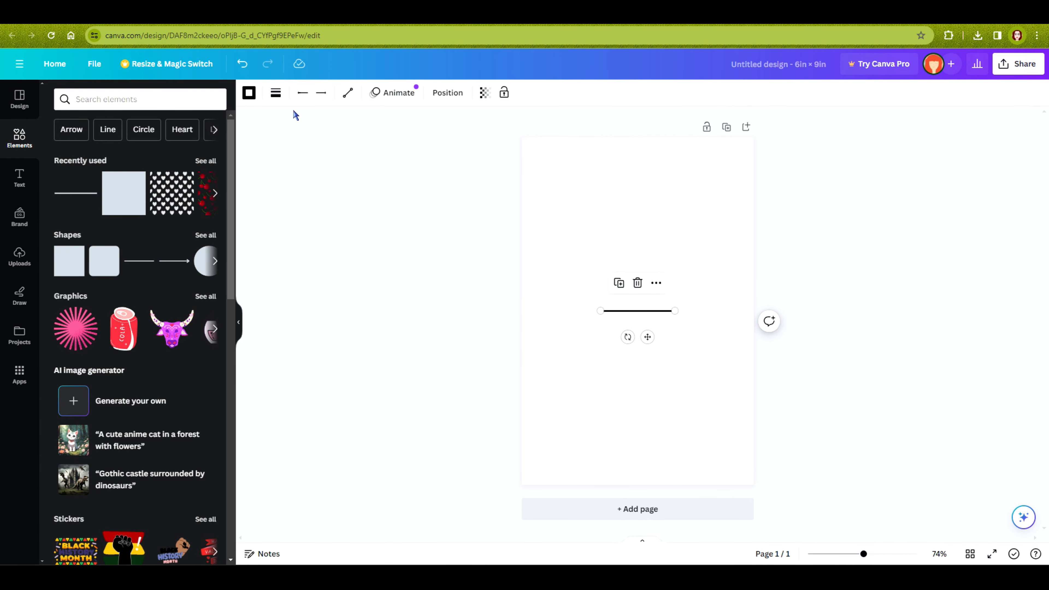
click(276, 95)
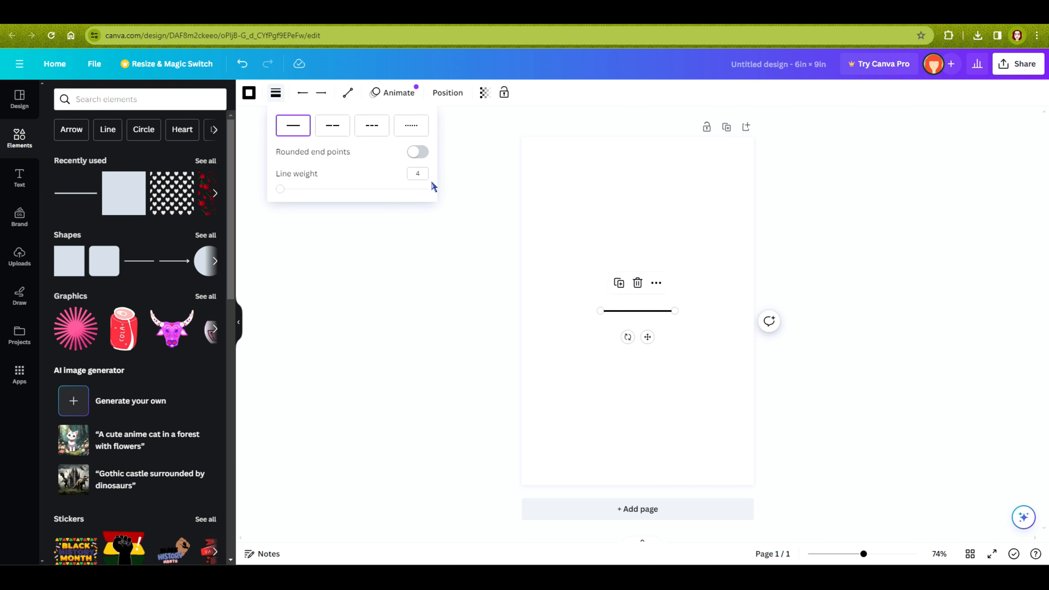
click(422, 174)
double_click(419, 175)
key(Return)
click(413, 238)
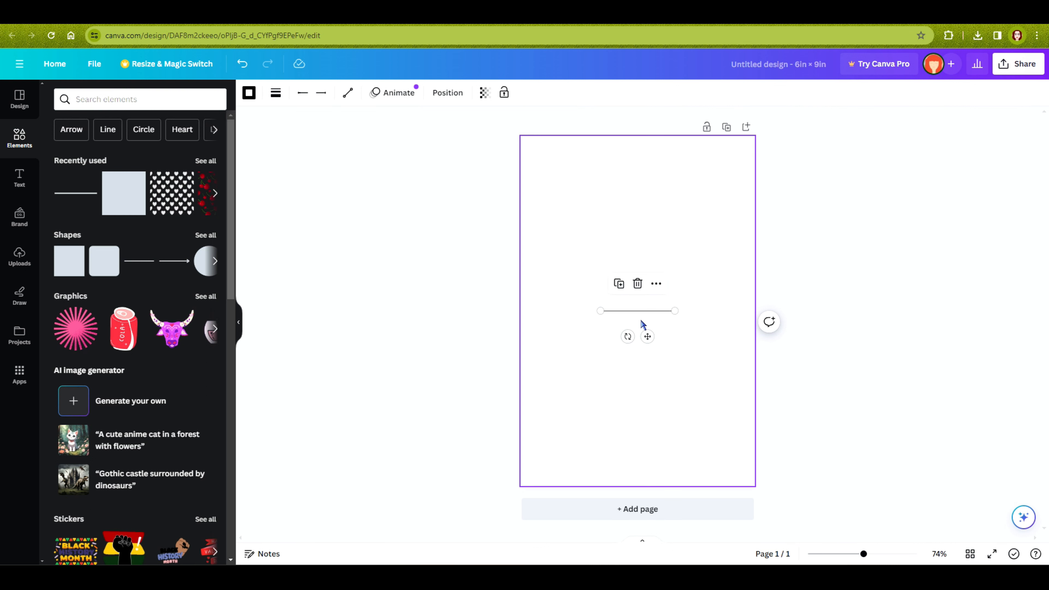
Step: Move the thin line near the top of the page and stretch it across the full page width
click(636, 312)
drag(636, 312, 521, 171)
drag(674, 171, 753, 169)
click(445, 191)
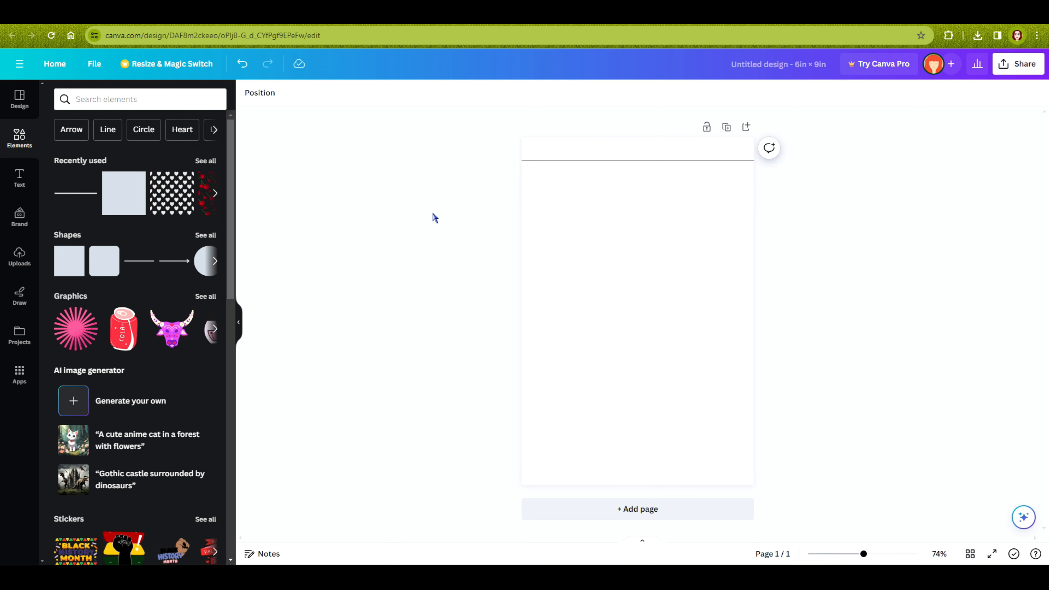
click(583, 160)
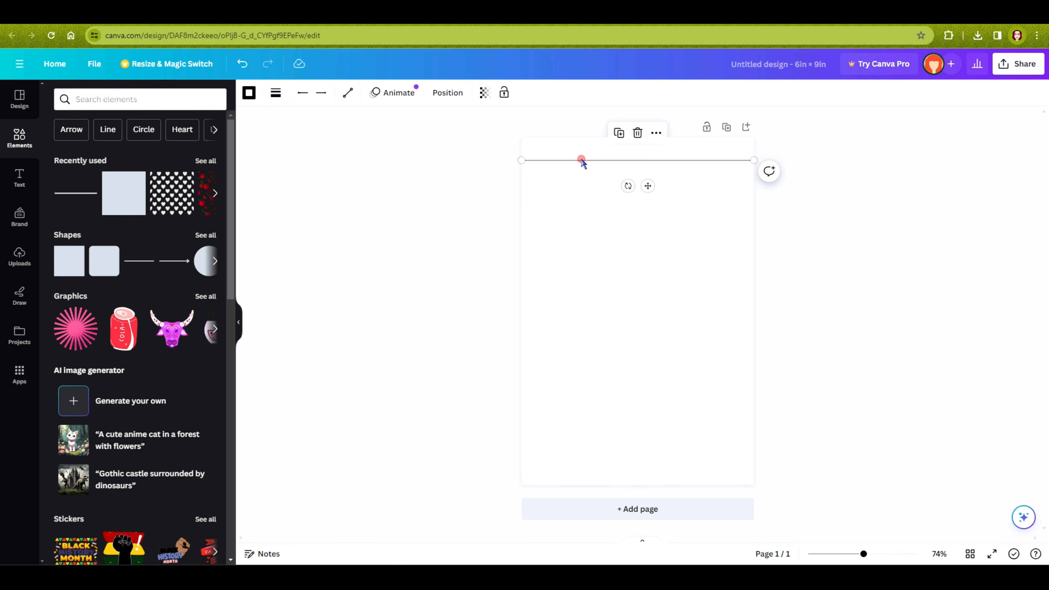
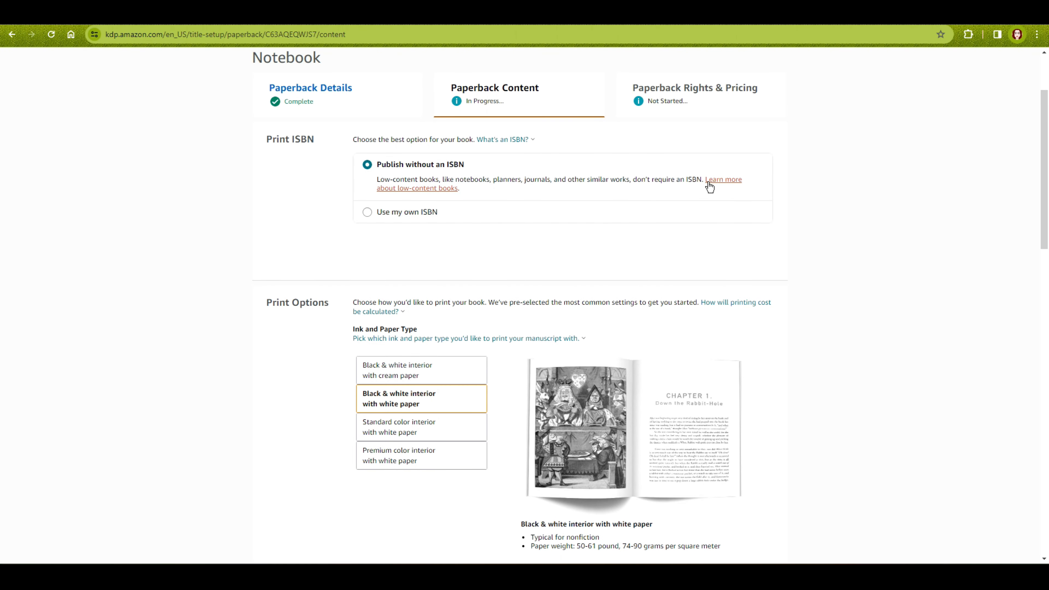
Step: Check the ISBN explanation and the own-ISBN option, keeping the book set to publish without an ISBN
click(496, 140)
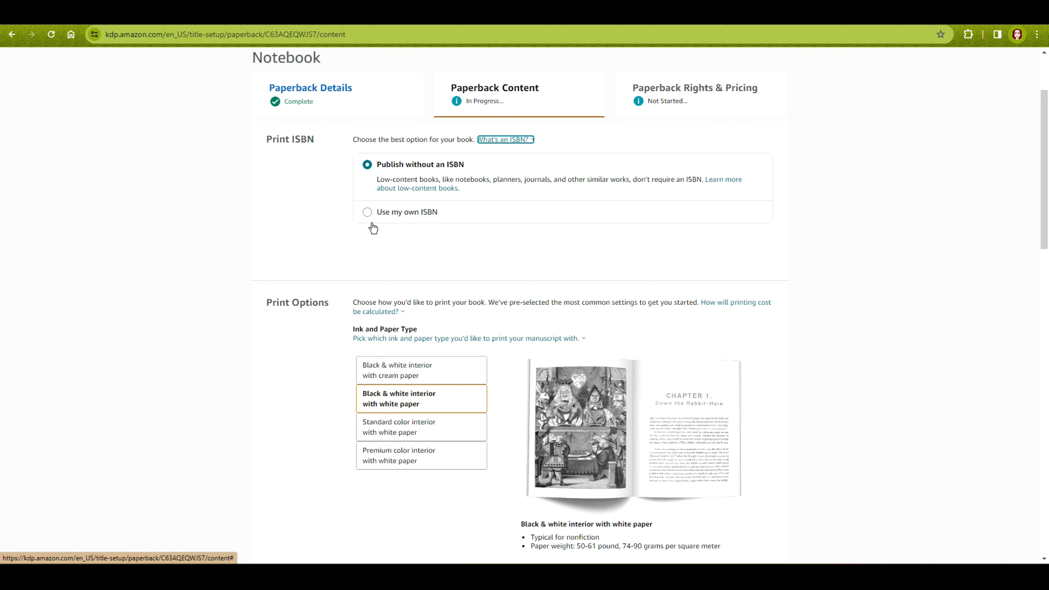
click(507, 213)
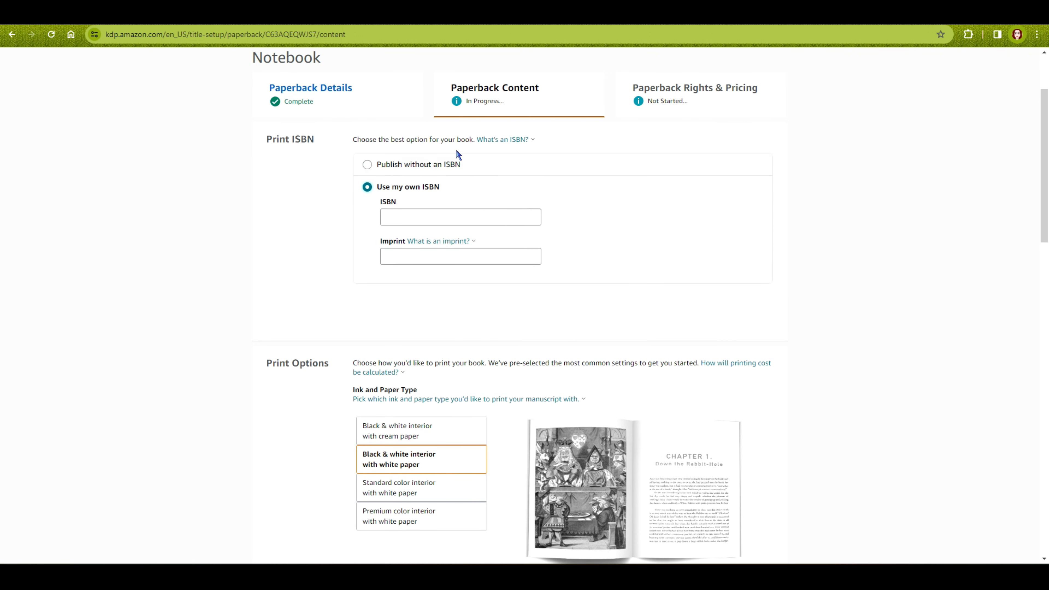
click(438, 165)
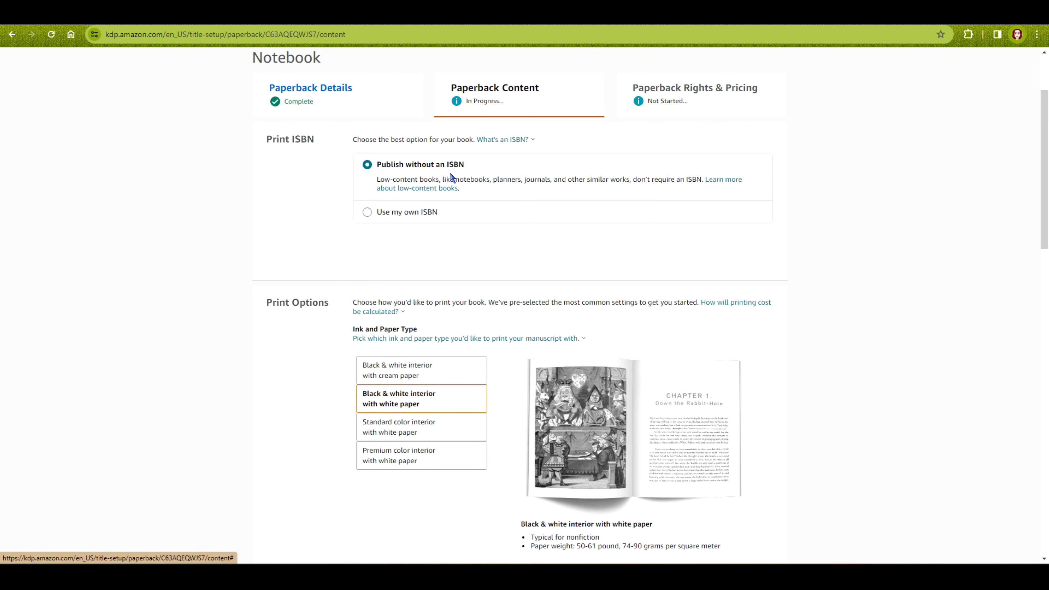
Step: Go through the print options and set the bleed settings to Bleed (PDF only)
scroll(167, 218, down, 3)
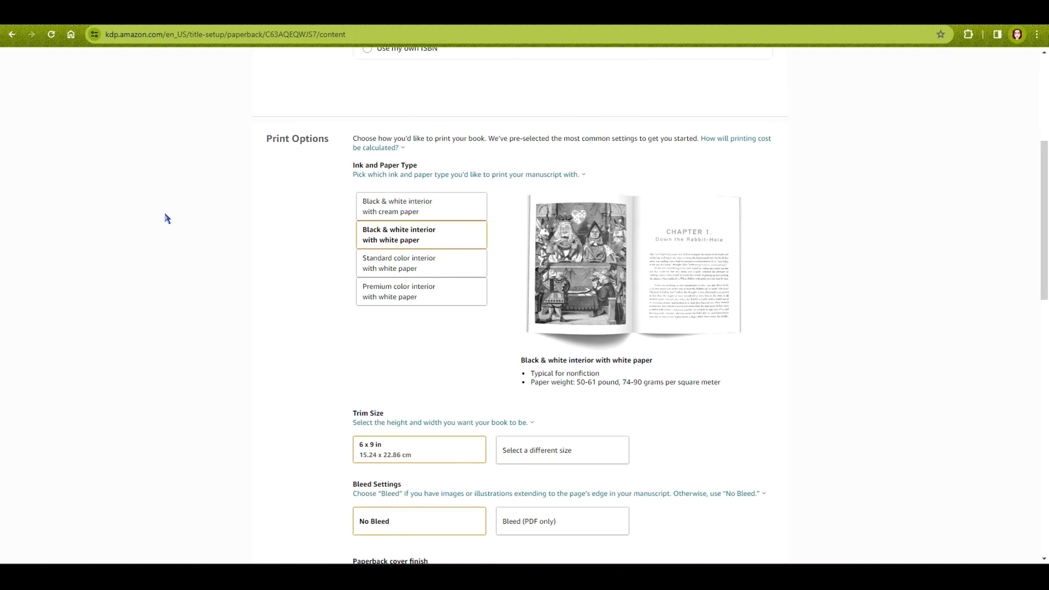
scroll(167, 219, down, 1)
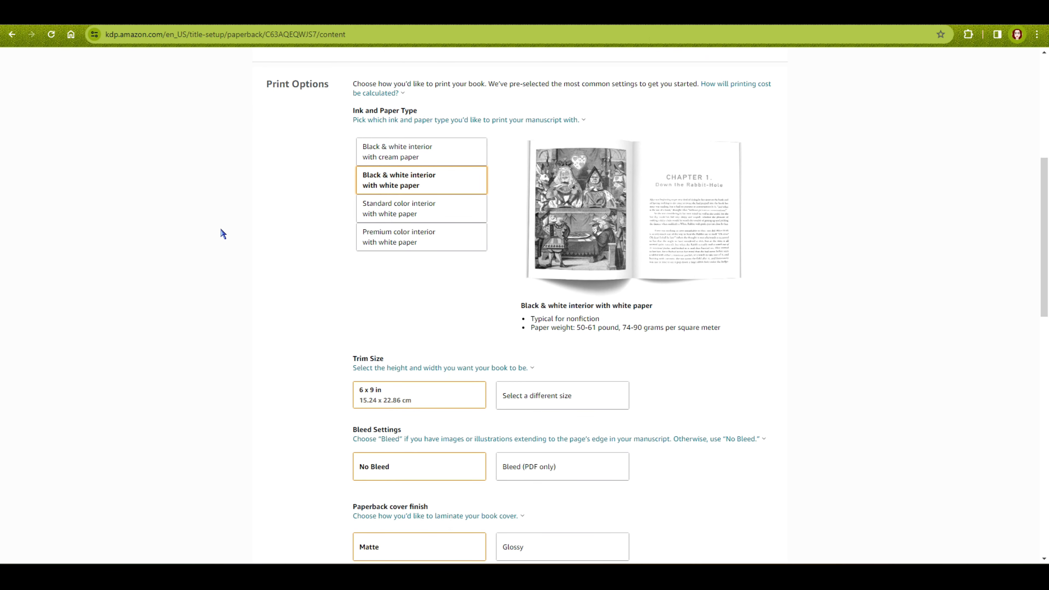
scroll(220, 228, down, 3)
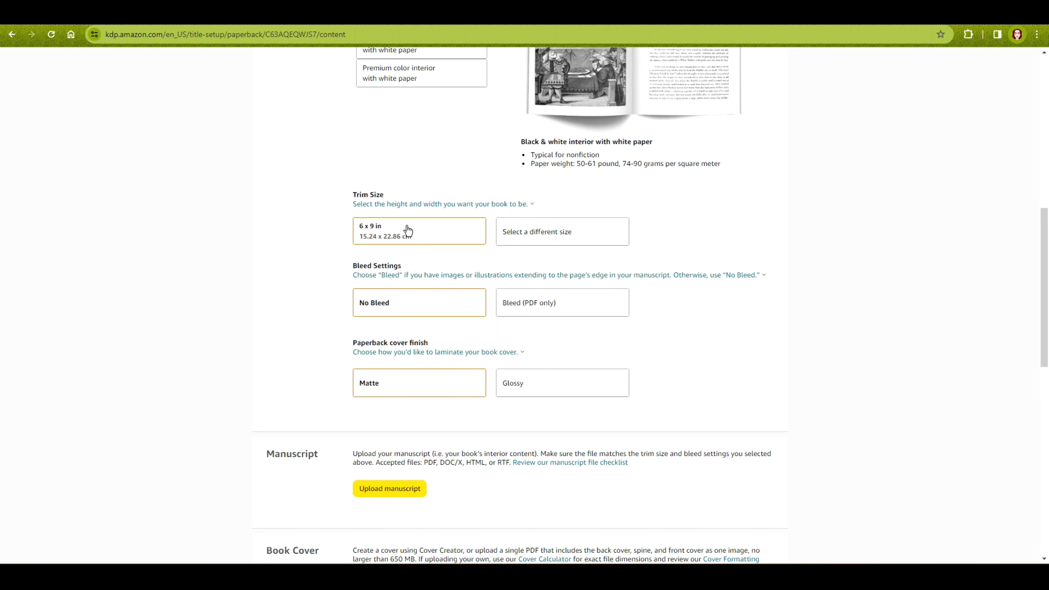
scroll(287, 227, down, 2)
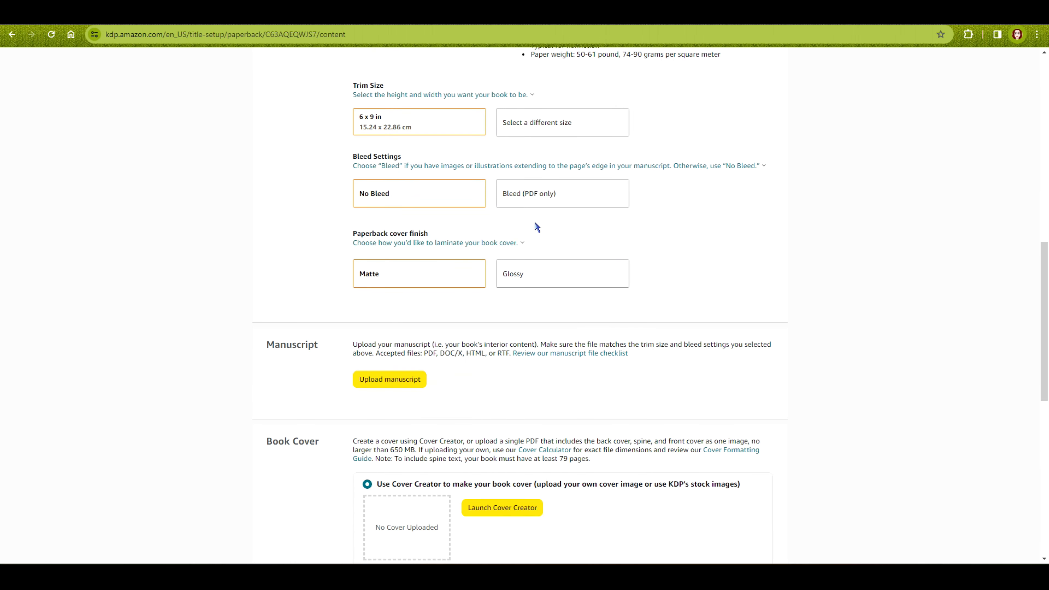
click(586, 198)
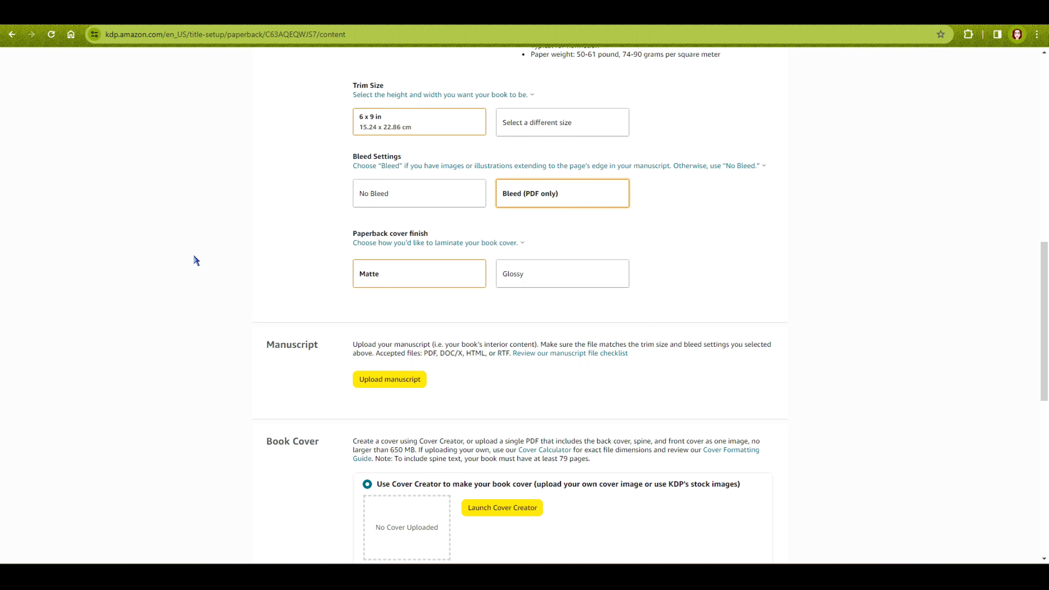
Step: Upload interior.pdf from the kdp folder as the book's manuscript
scroll(194, 258, down, 1)
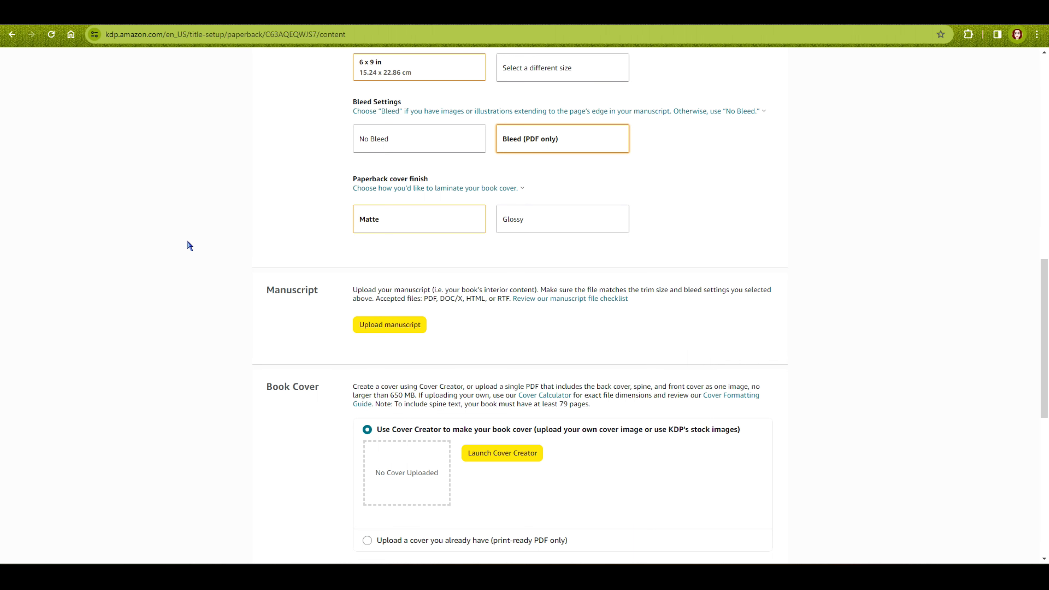
scroll(188, 242, down, 4)
click(391, 164)
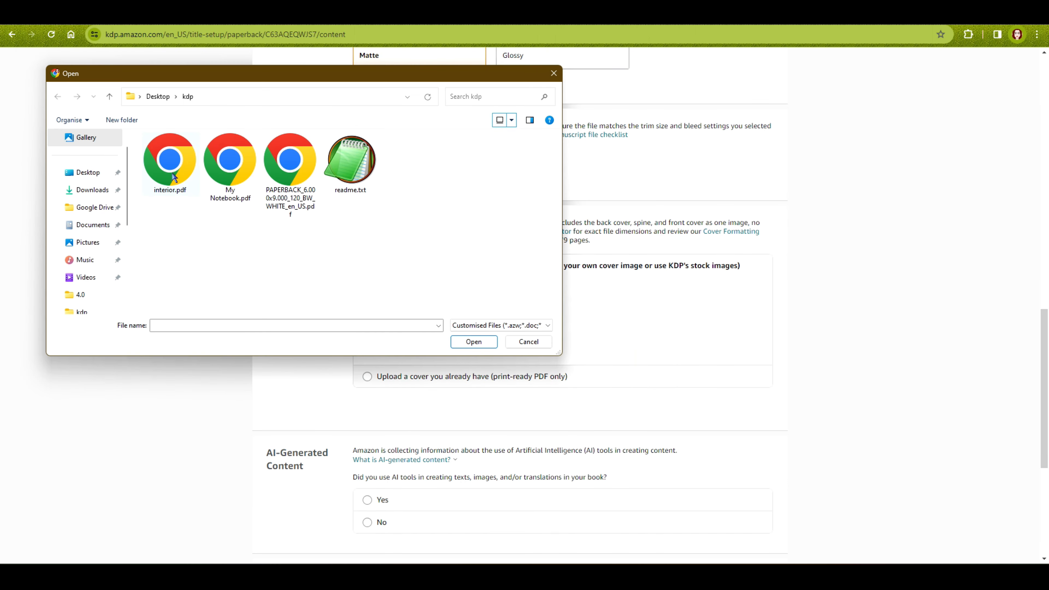
click(173, 161)
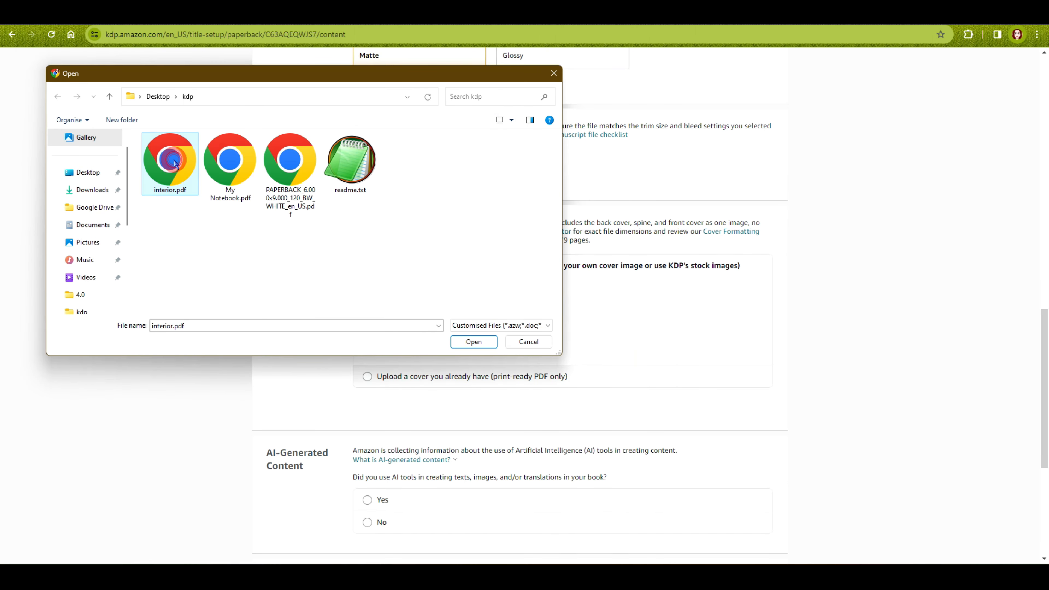
click(459, 343)
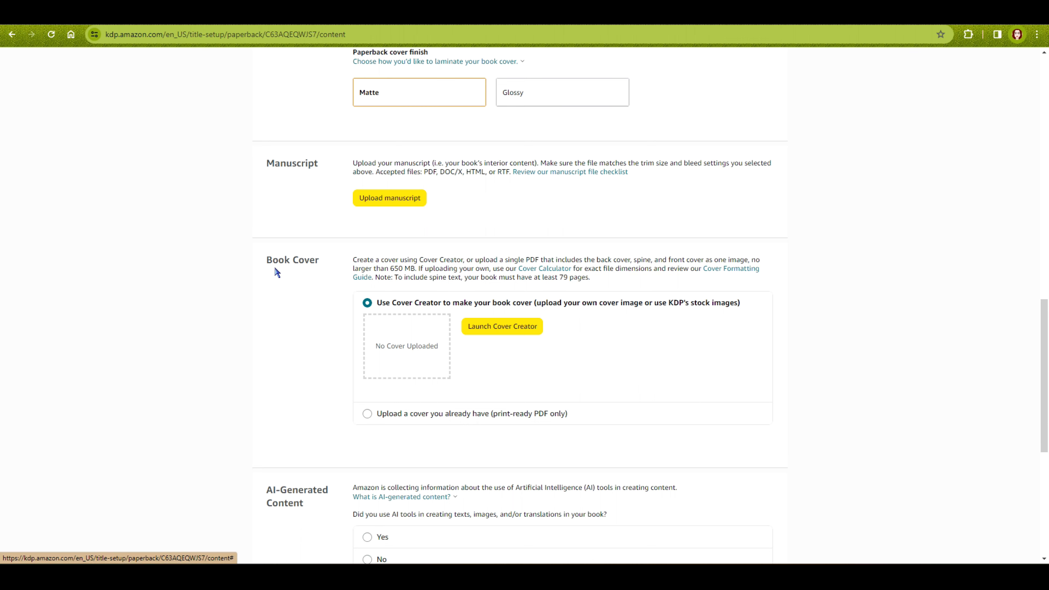
Step: Launch Cover Creator, dismiss its introductory dialogs to view the cover designs, and return to the paperback content page
click(502, 327)
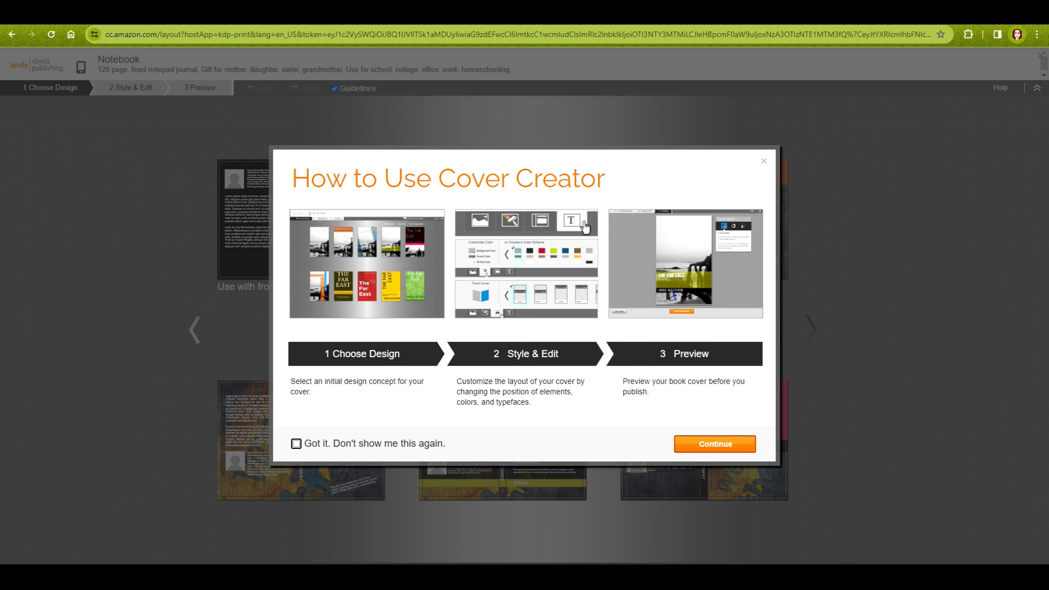
click(764, 161)
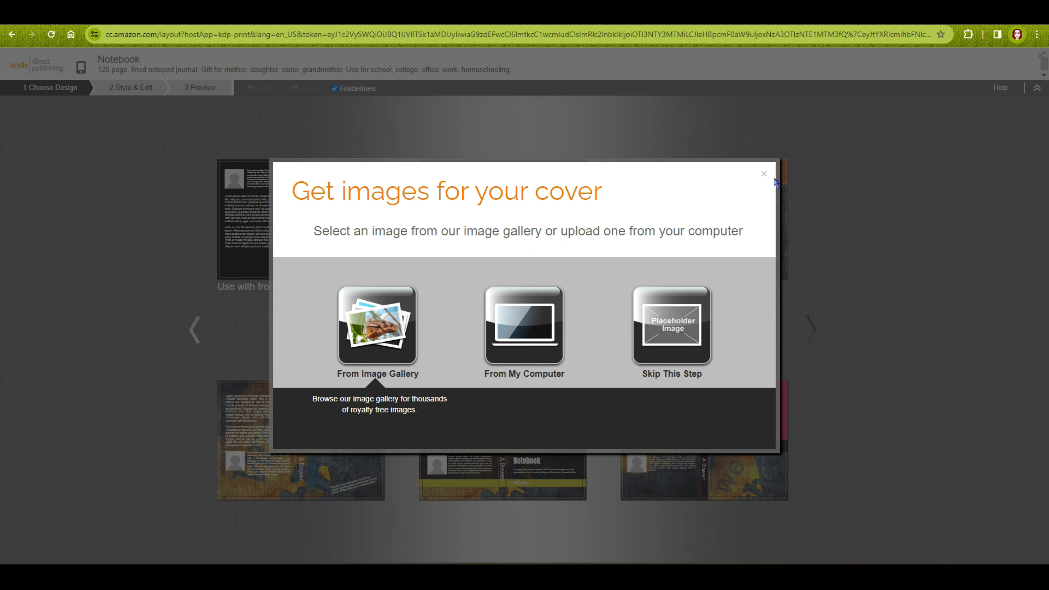
click(764, 173)
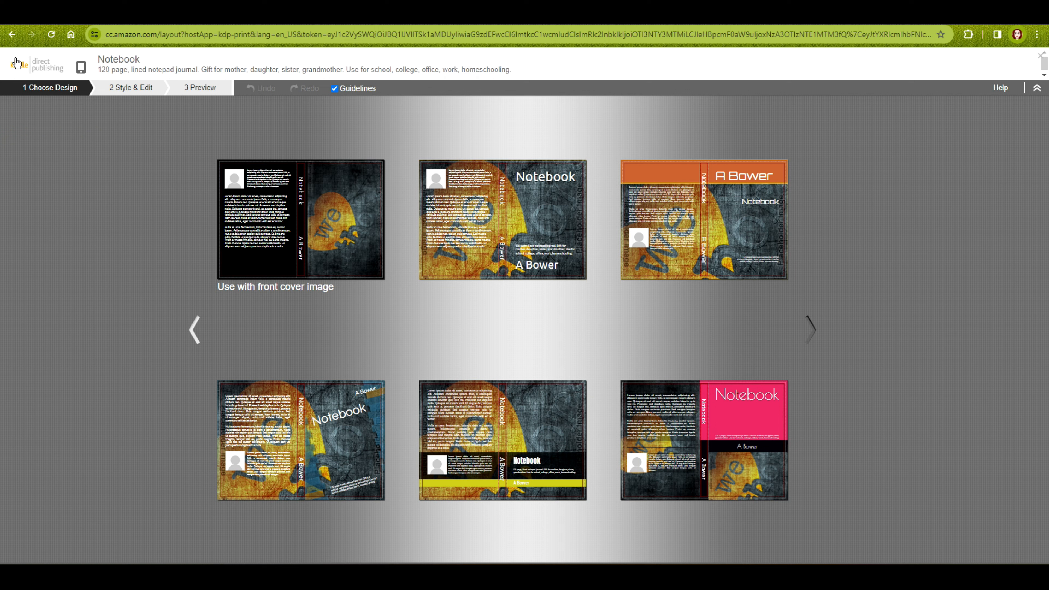
click(13, 38)
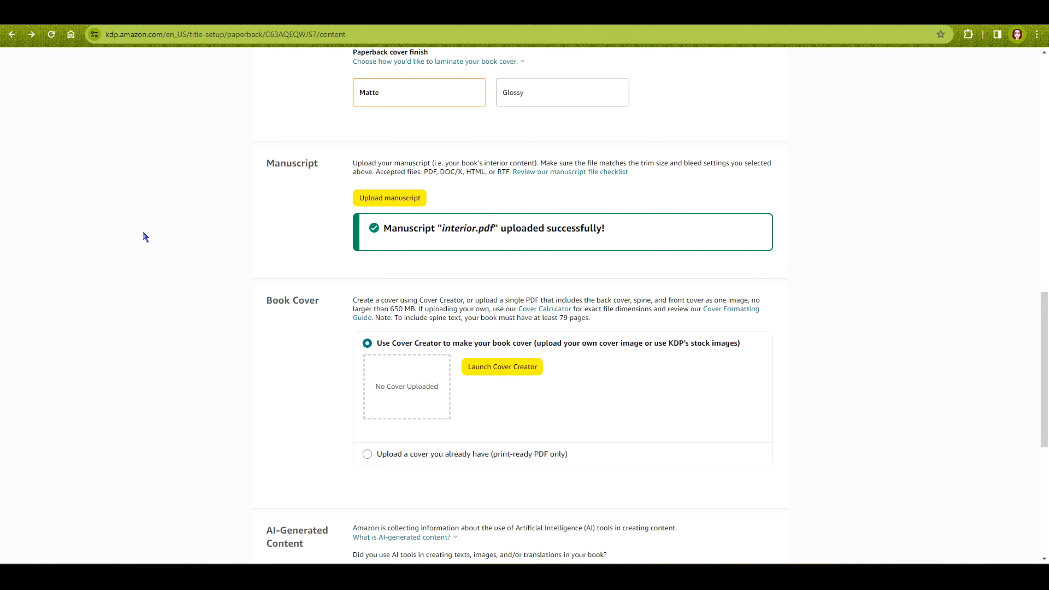
Step: Choose to supply an existing print-ready cover and upload My Notebook.pdf from the kdp folder
scroll(176, 337, down, 1)
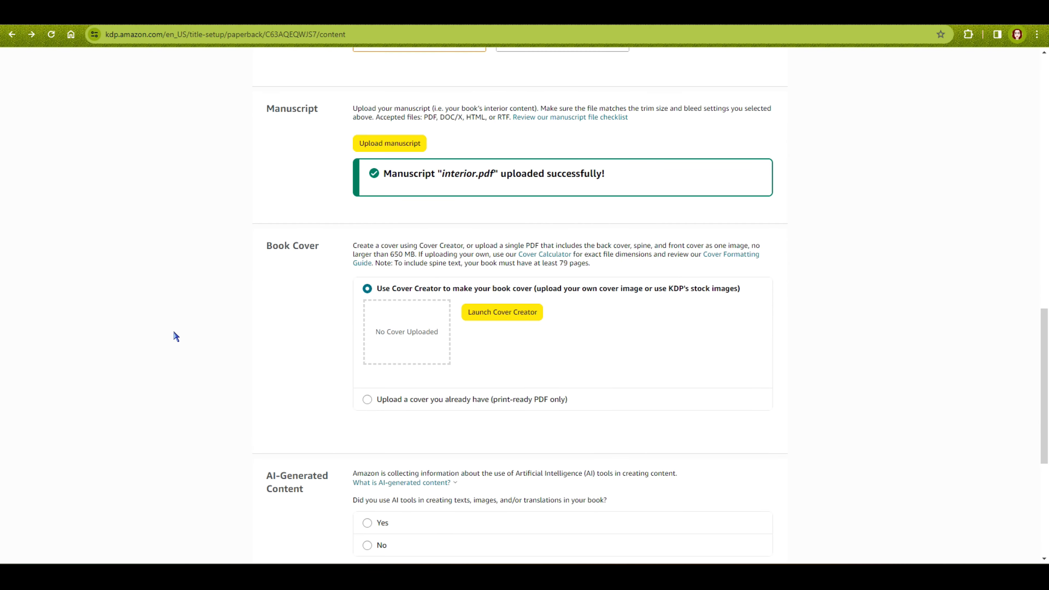
click(367, 400)
click(505, 338)
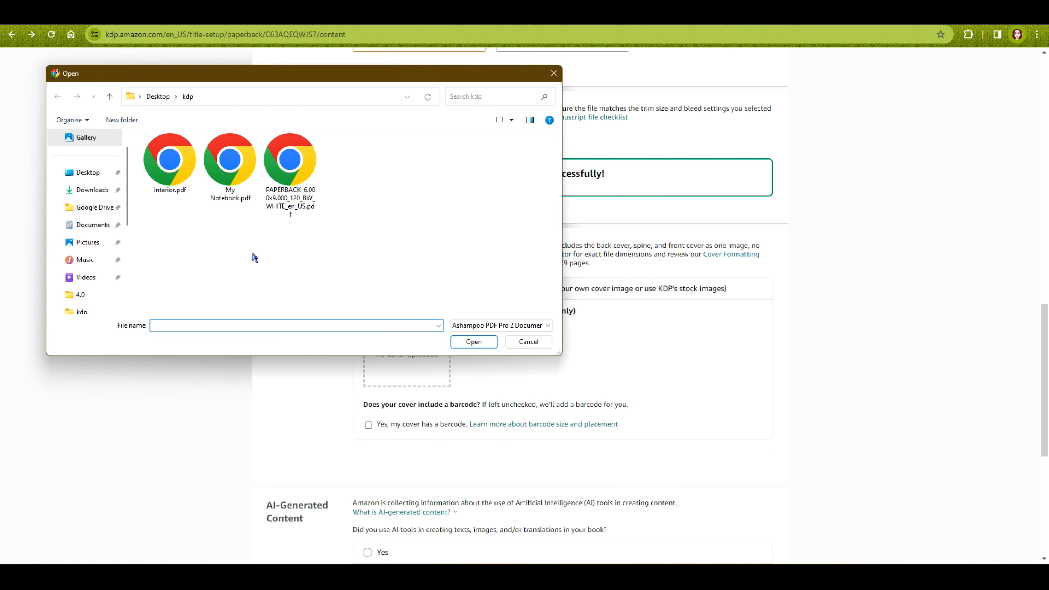
click(229, 165)
click(475, 343)
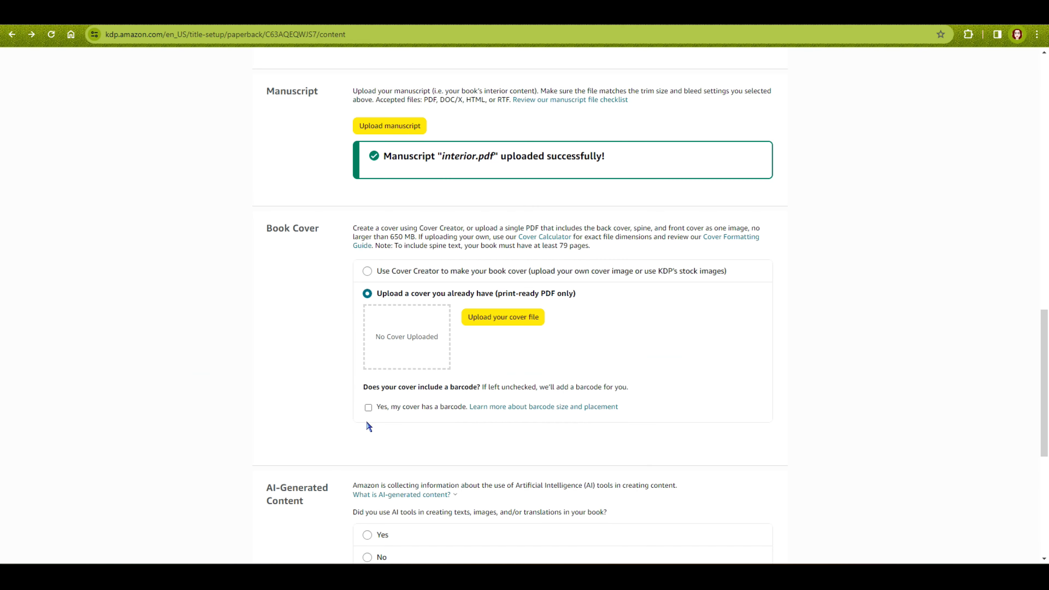
scroll(293, 368, down, 2)
click(301, 316)
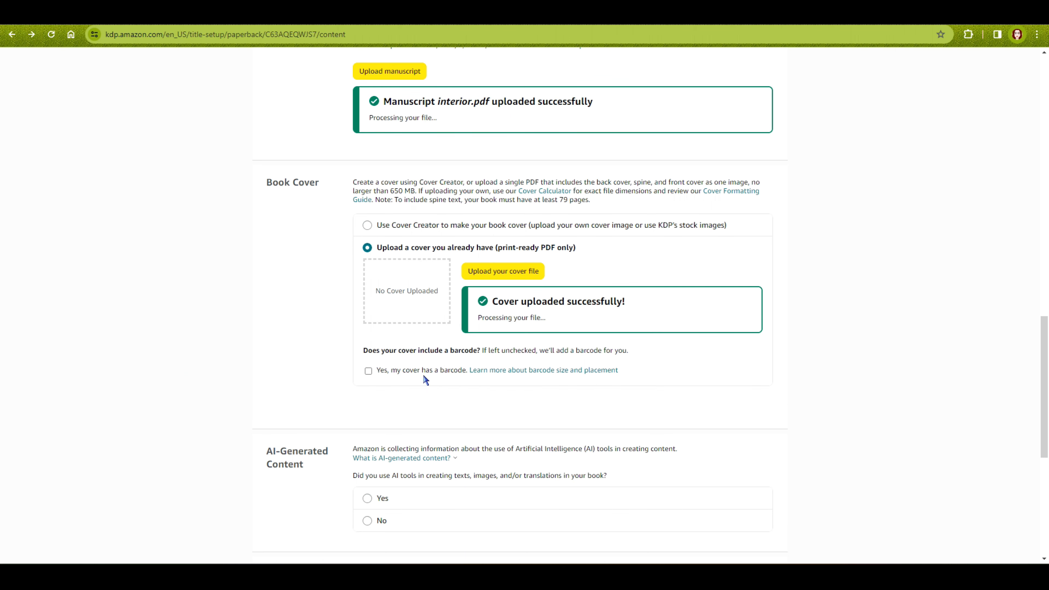
Step: Check the explanation of AI-generated content and launch the book previewer
scroll(203, 314, down, 5)
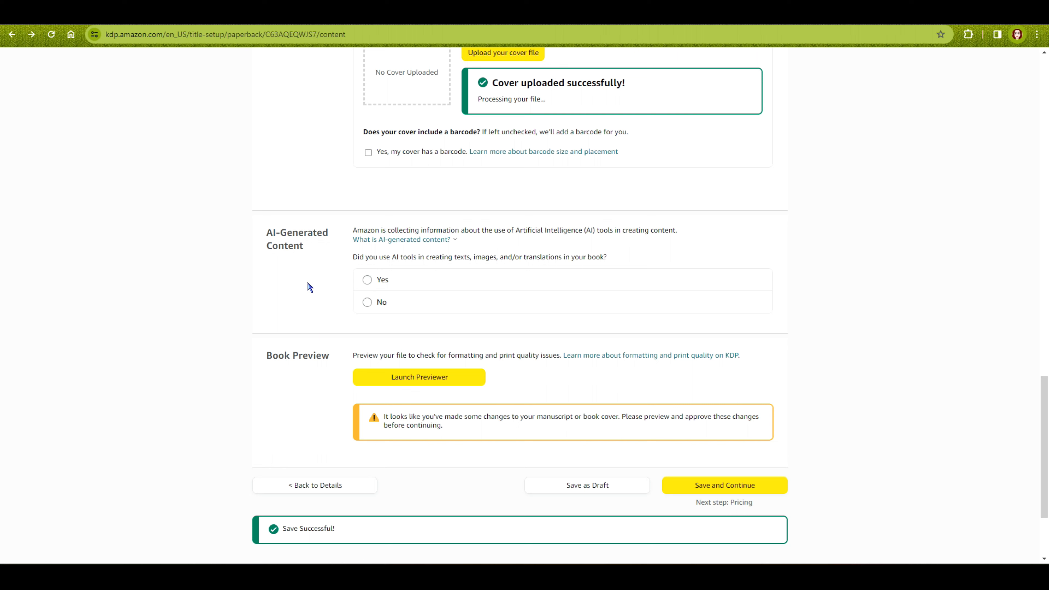
click(398, 240)
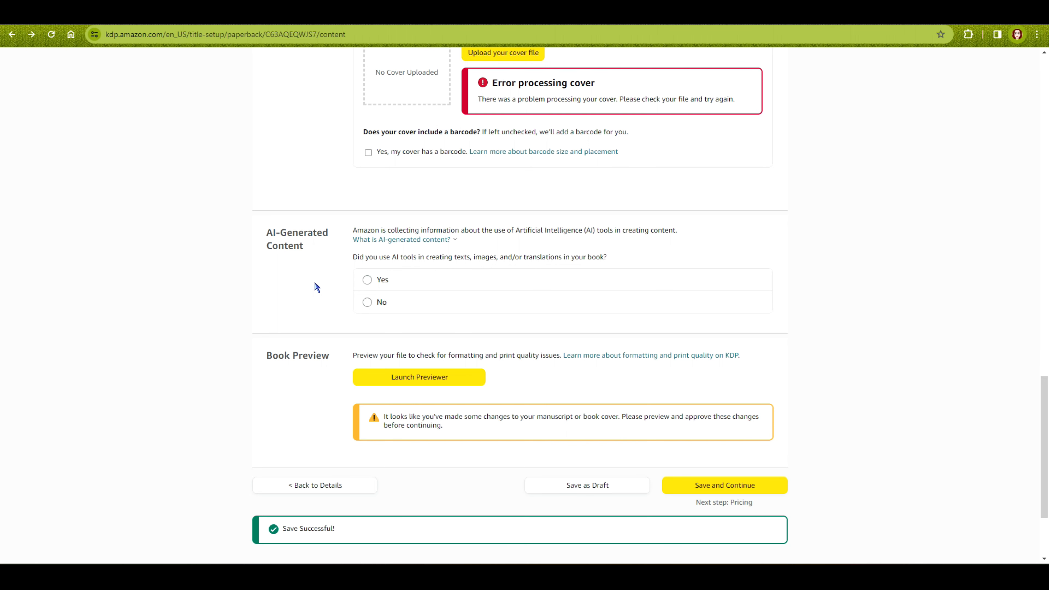
scroll(178, 352, down, 3)
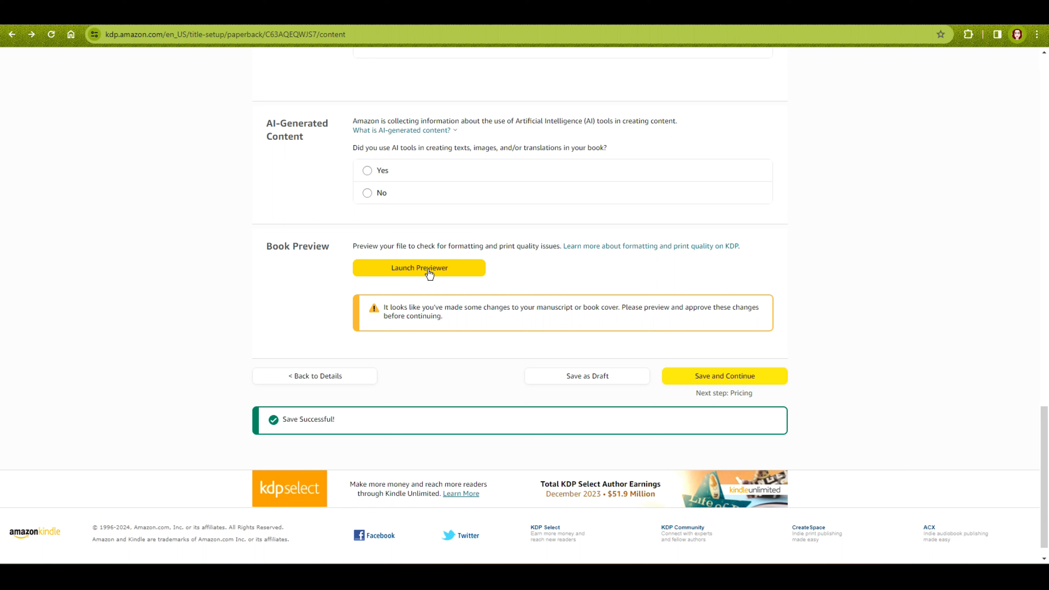
click(410, 274)
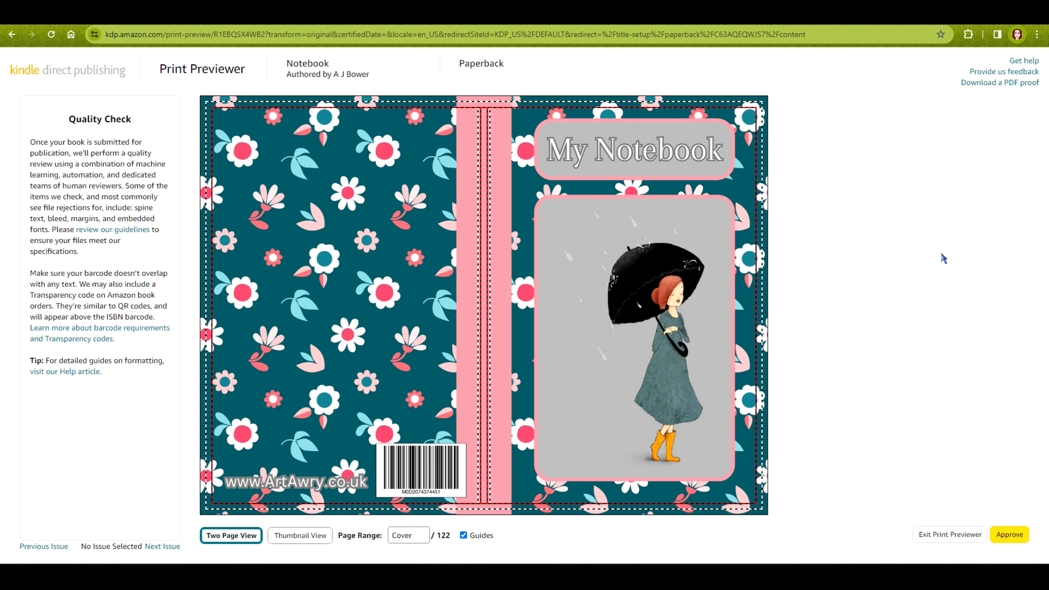
Step: Page forward and back through the first interior spreads of the notebook in the print preview
mouse_move(751, 293)
click(753, 273)
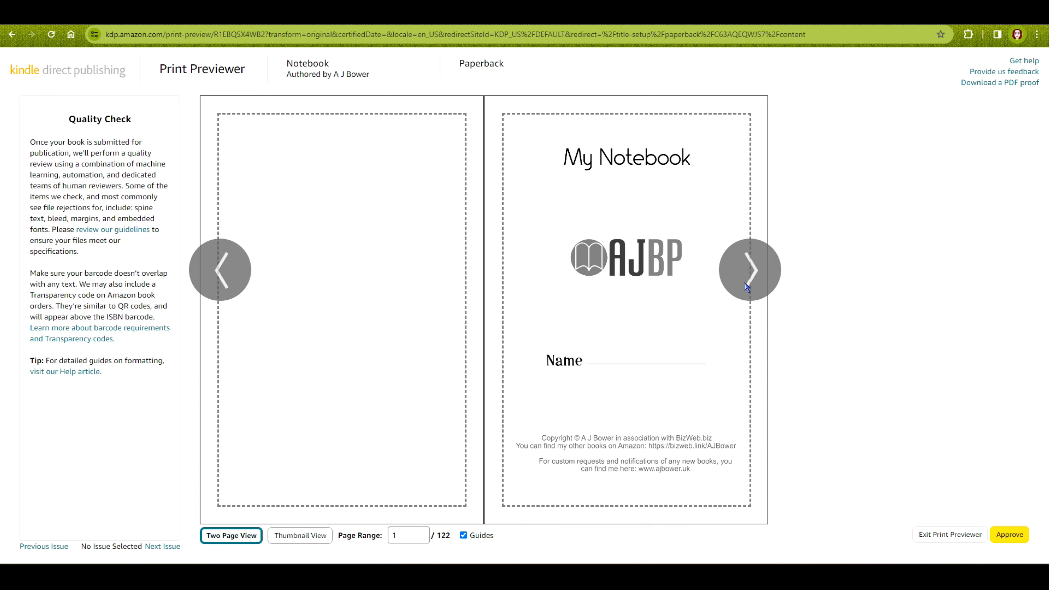
click(736, 267)
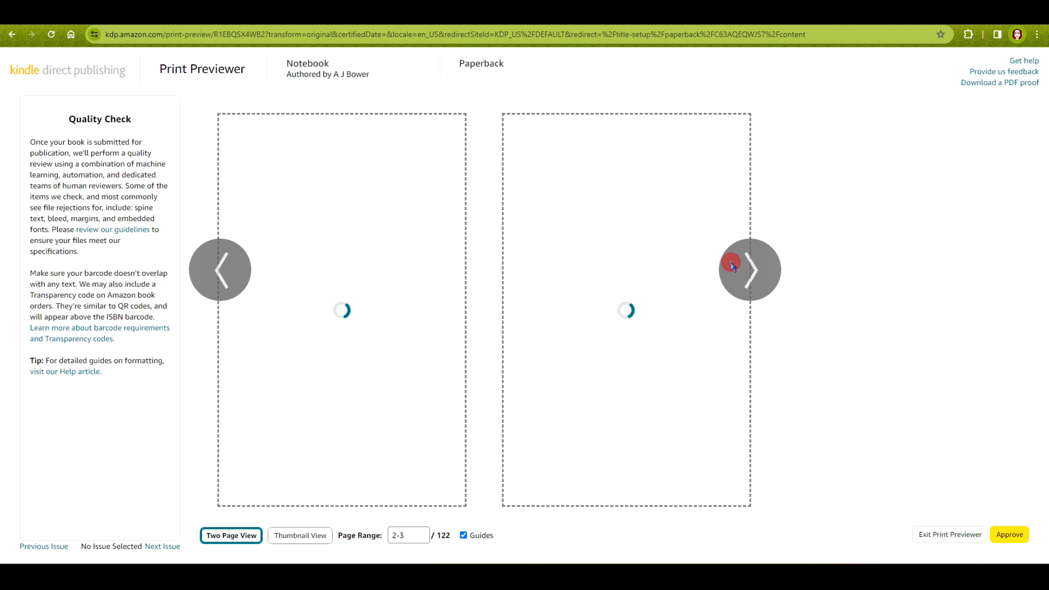
click(732, 265)
click(732, 265)
click(732, 265)
click(216, 270)
click(219, 269)
Step: Look over the book's pages as thumbnails and reopen the cover in the large preview
click(277, 537)
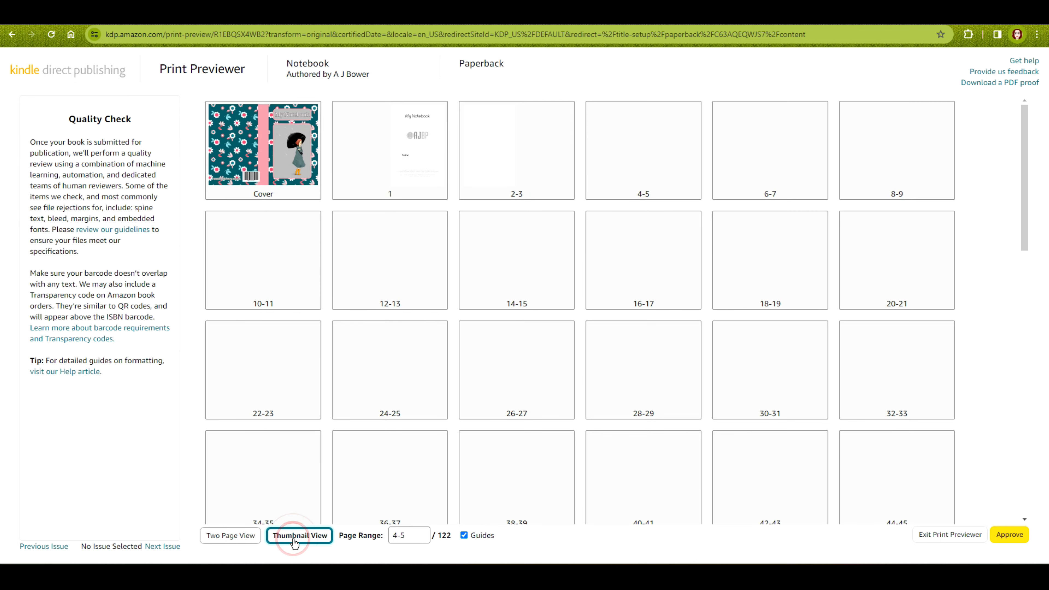
drag(1026, 176, 1031, 248)
click(254, 124)
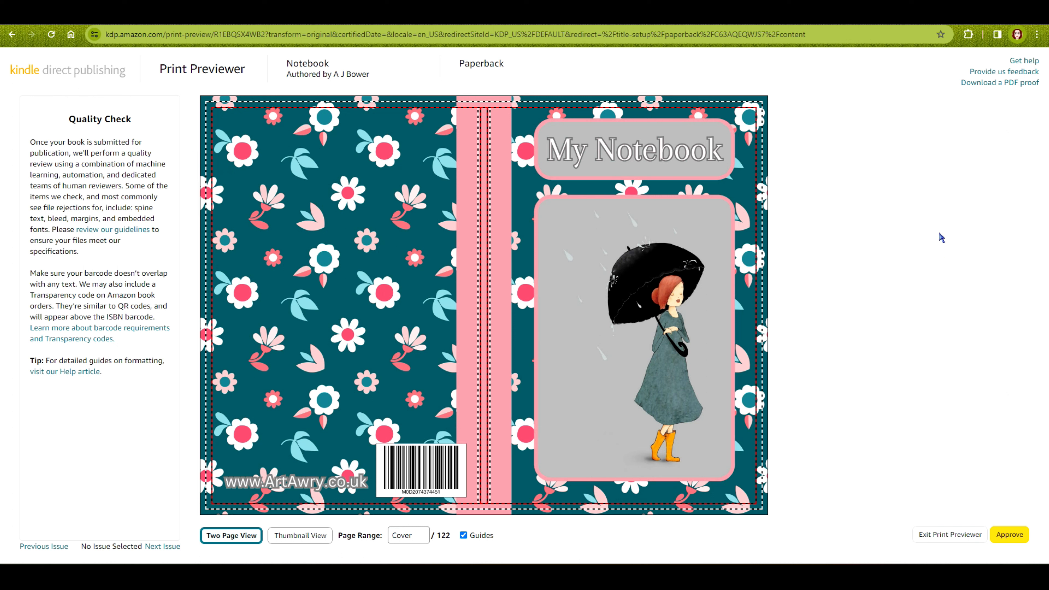
Step: Approve the print preview, check the printing summary, and save the paperback content to continue to pricing
click(1010, 535)
scroll(903, 304, down, 3)
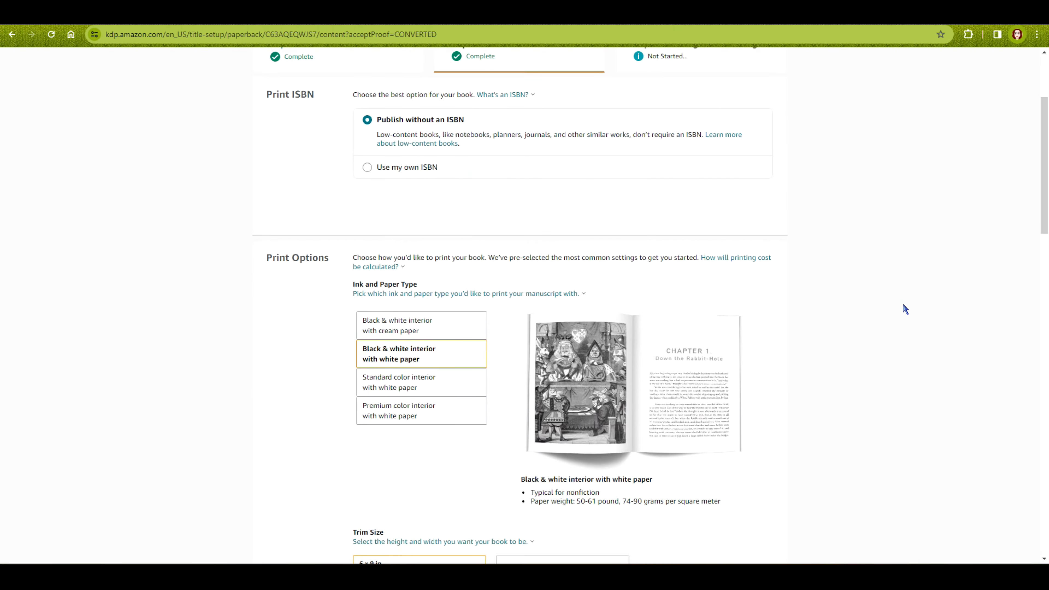
scroll(903, 304, down, 20)
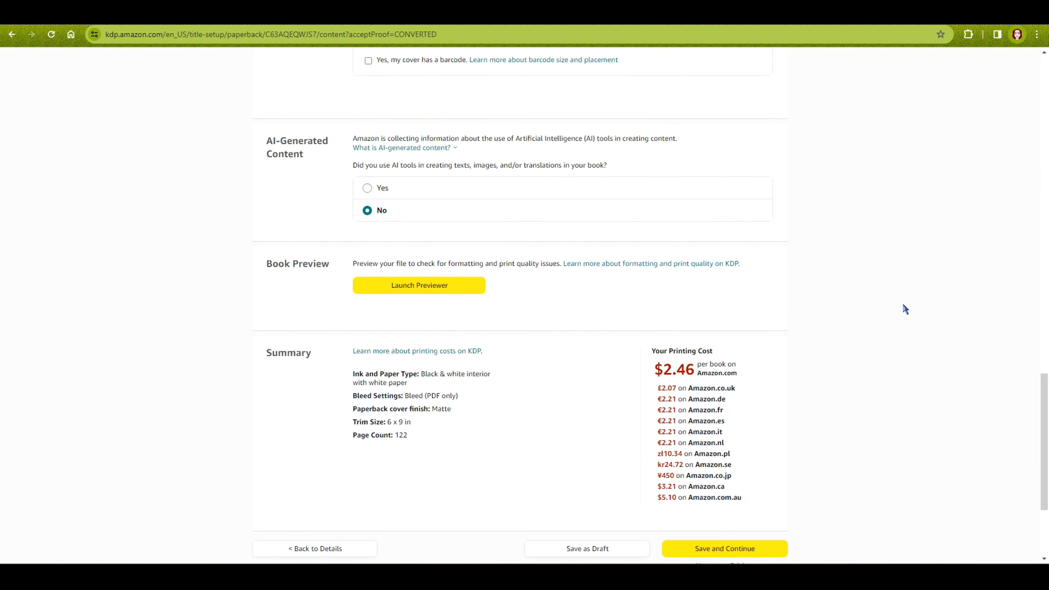
scroll(905, 309, down, 4)
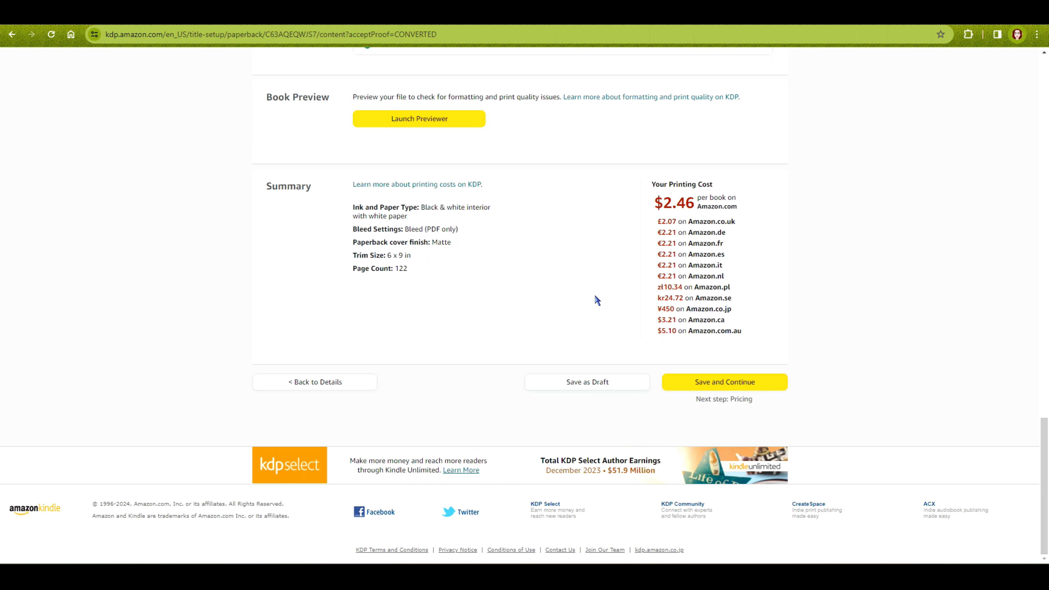
click(691, 384)
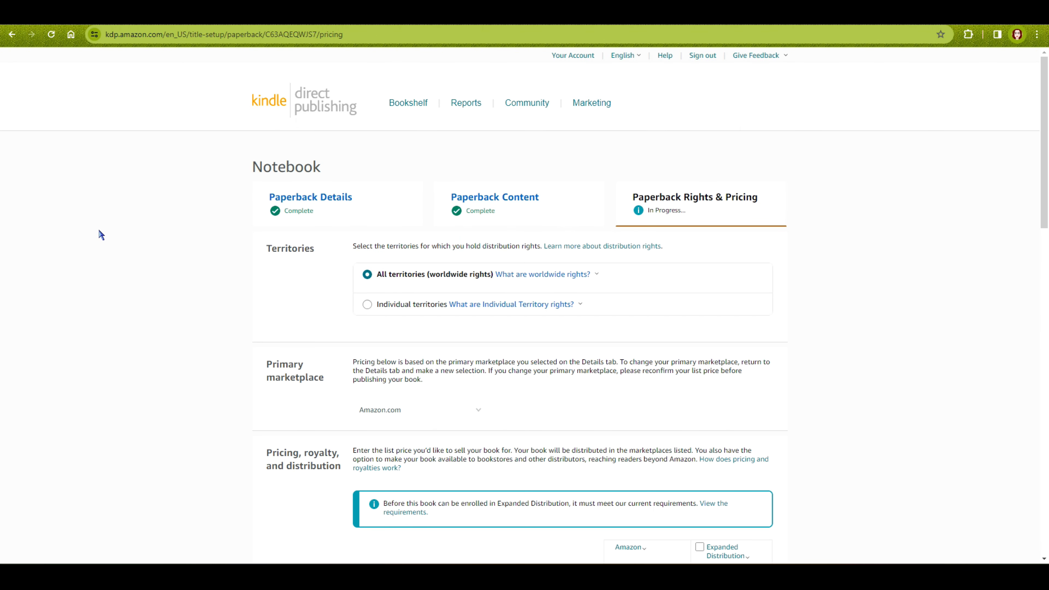
Step: Review the territories, primary marketplace, and the royalty and Expanded Distribution options for the paperback
scroll(99, 230, down, 2)
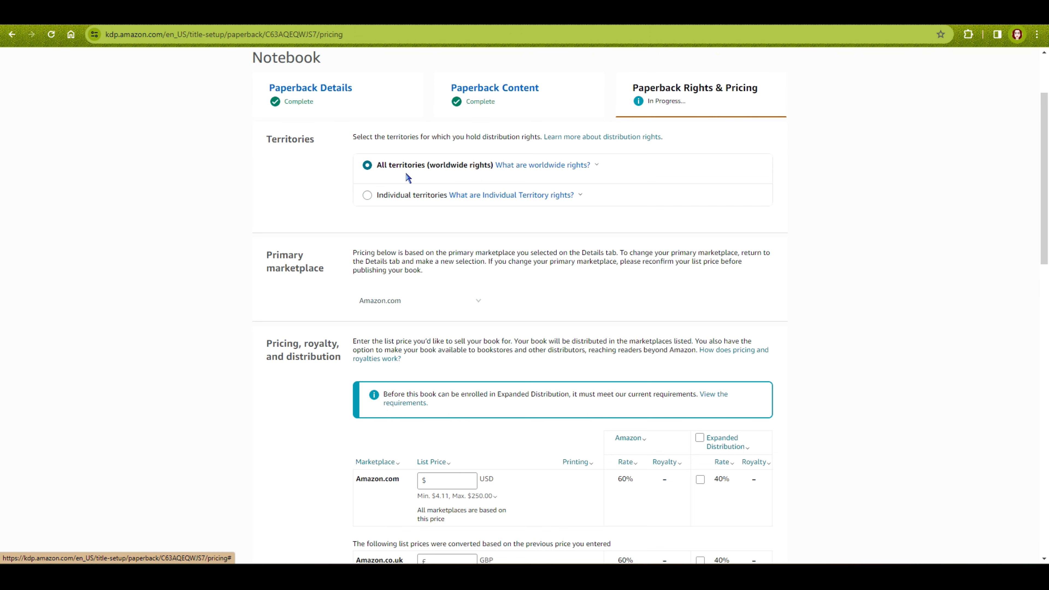
scroll(170, 207, down, 2)
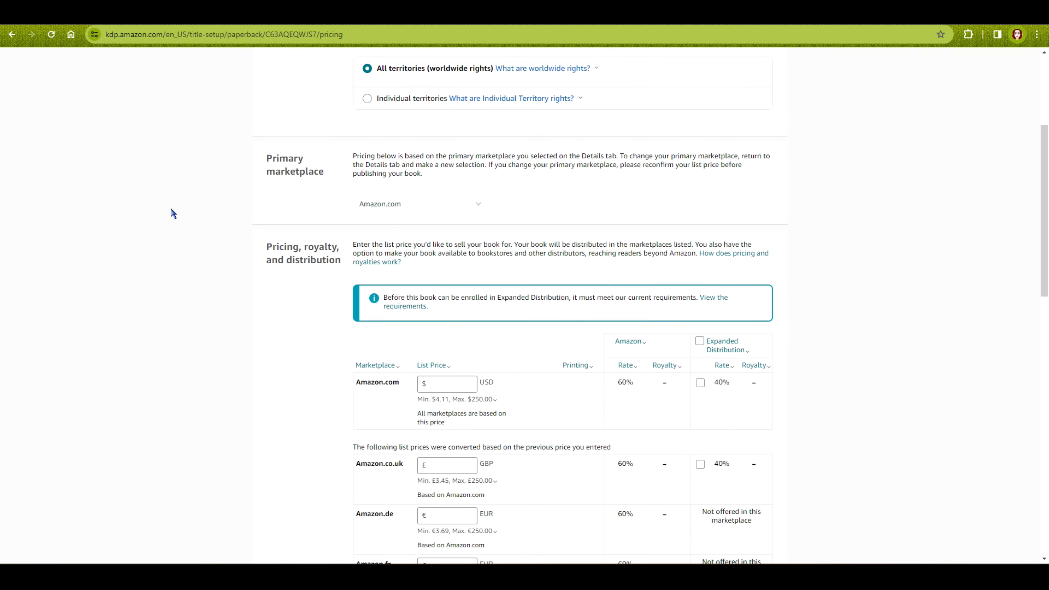
scroll(178, 212, down, 1)
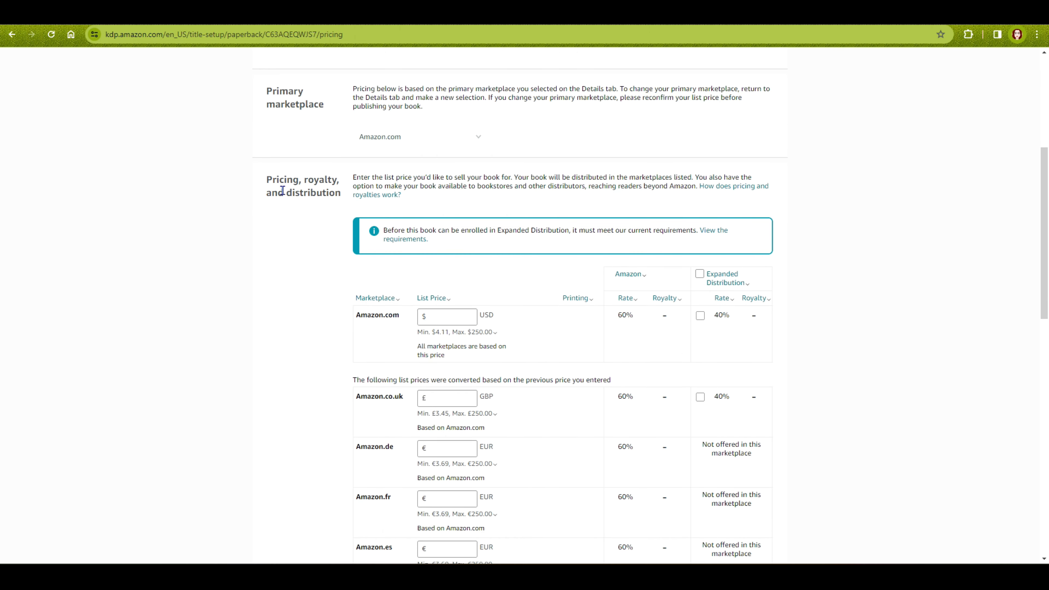
click(430, 133)
scroll(407, 136, down, 2)
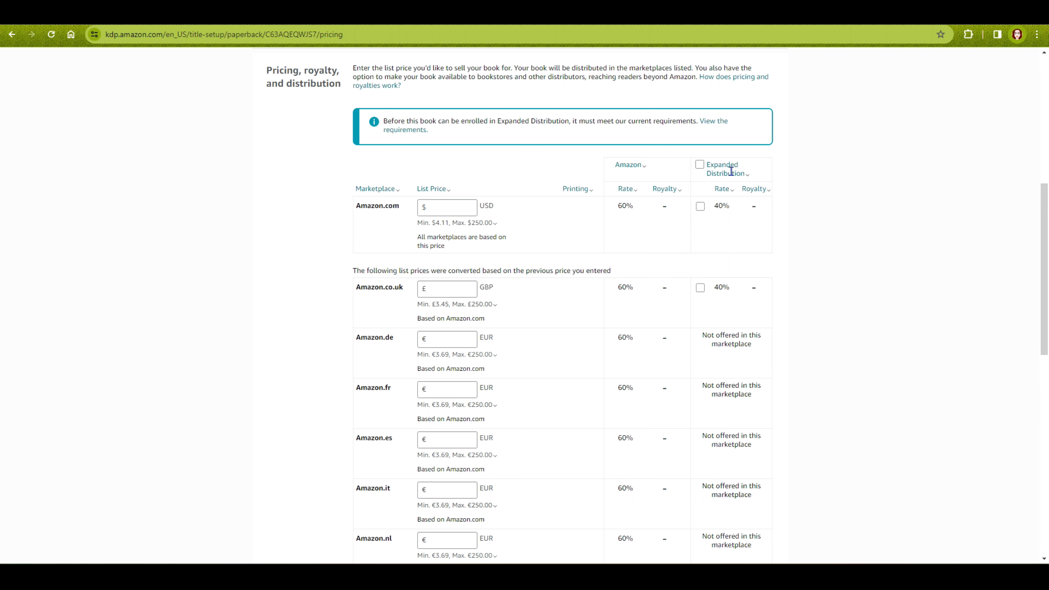
scroll(865, 219, up, 4)
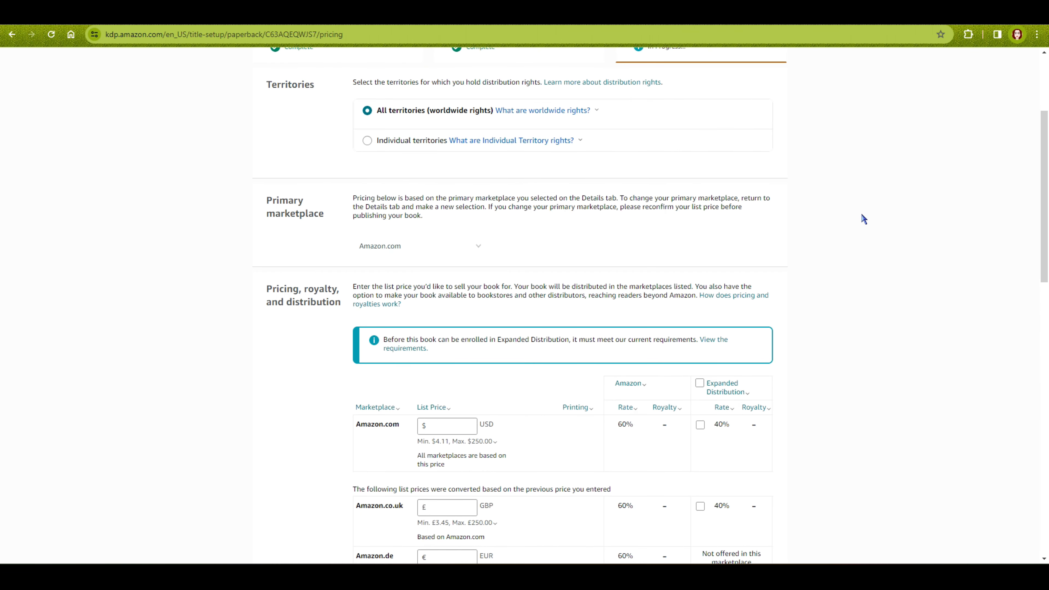
scroll(864, 219, down, 2)
scroll(865, 219, up, 1)
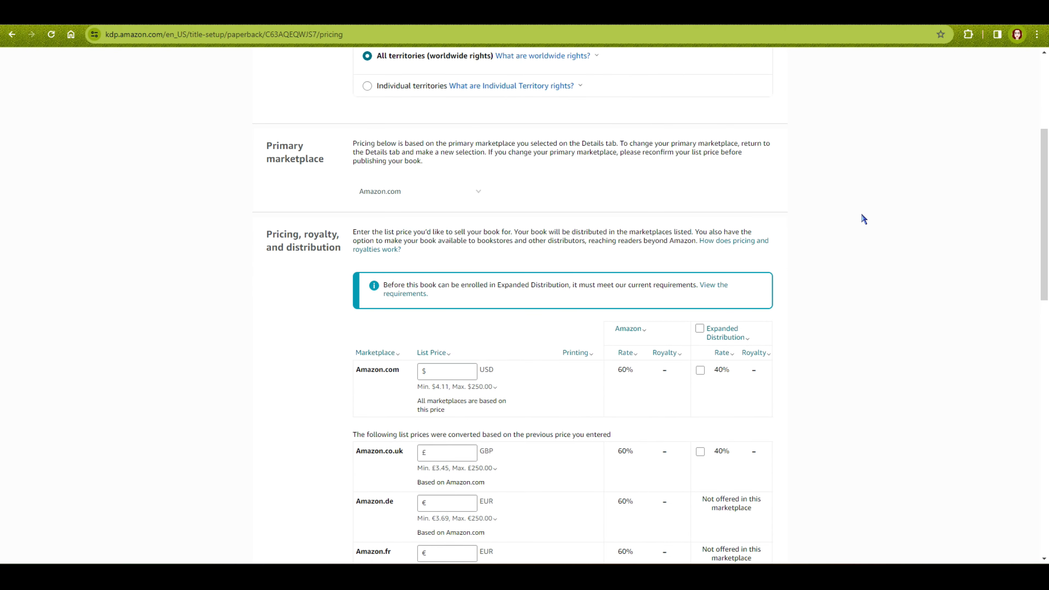
scroll(865, 219, up, 1)
scroll(864, 218, down, 3)
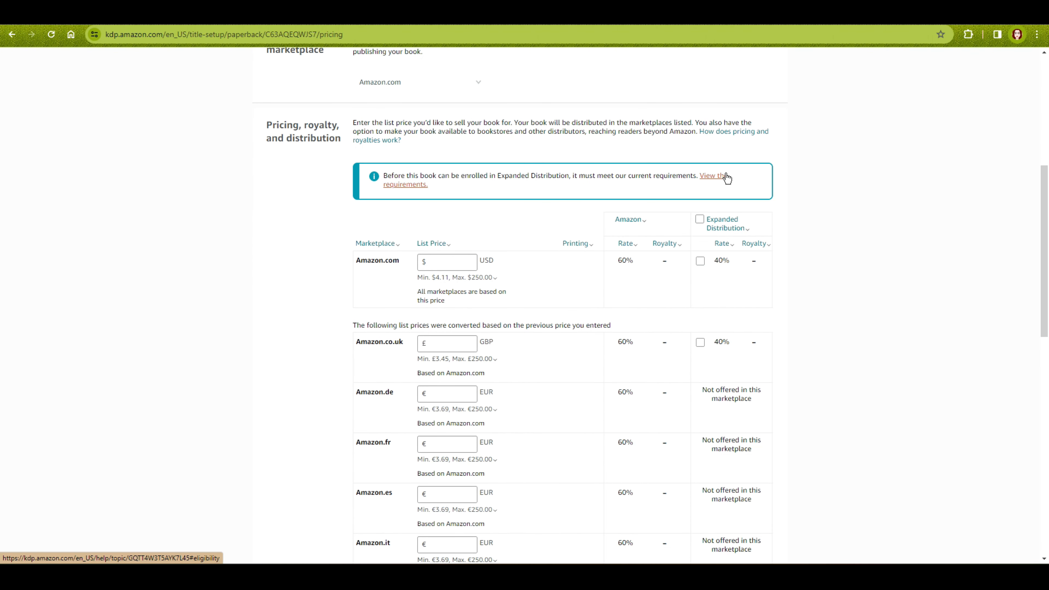
scroll(816, 225, down, 2)
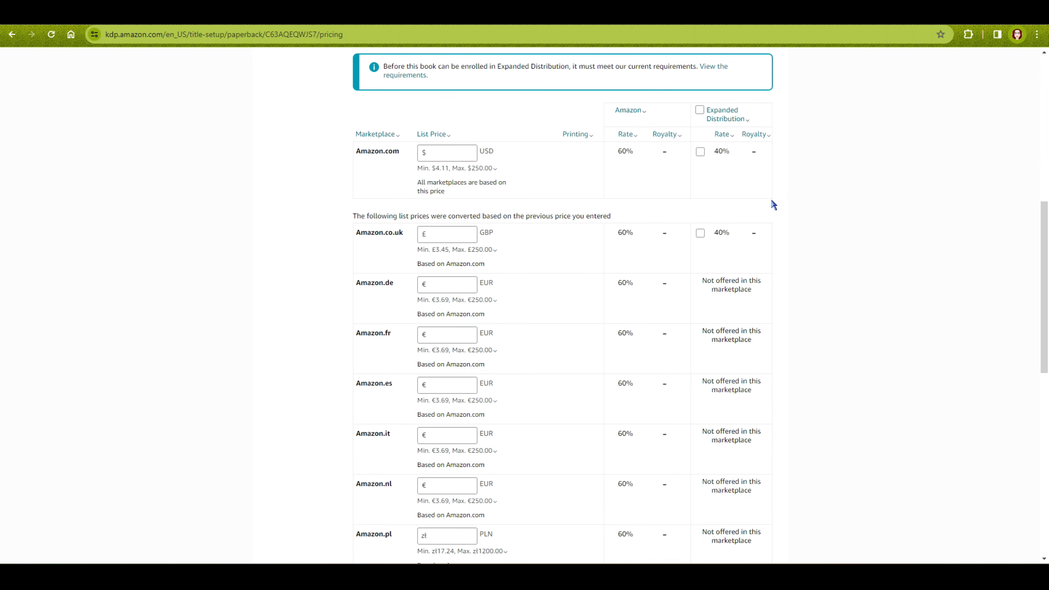
Step: Set the Amazon.com list price to 7.99 USD and apply it to the other marketplaces
click(436, 151)
click(431, 168)
click(451, 151)
text(7.99)
click(548, 184)
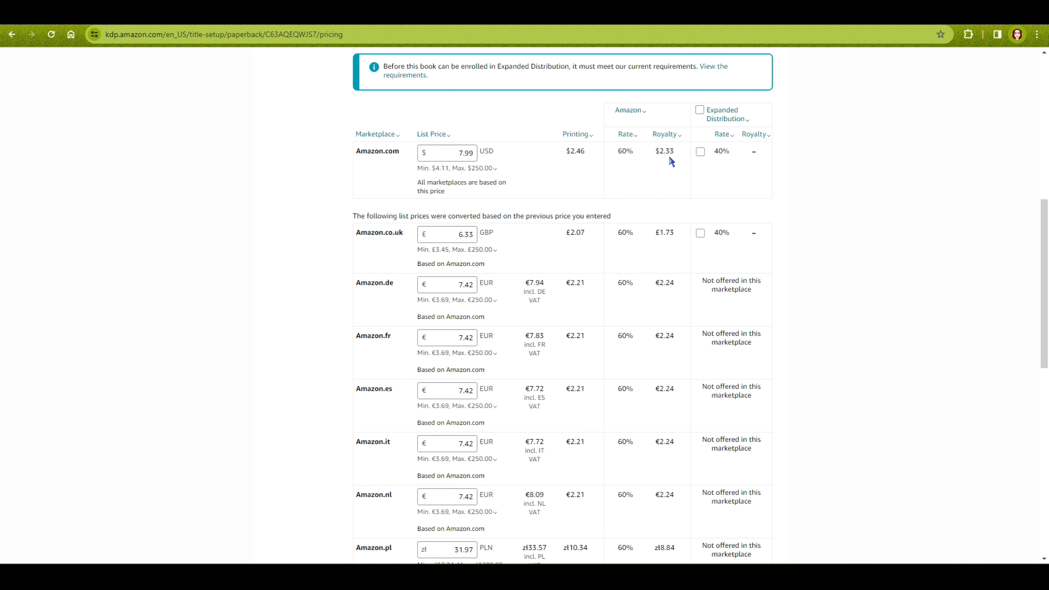
Step: Set the Amazon.com list price to 6.99 USD and check the explanation of the minimum list price
click(459, 153)
key(Delete)
text(6)
click(864, 236)
scroll(843, 279, up, 2)
scroll(844, 279, down, 2)
click(461, 168)
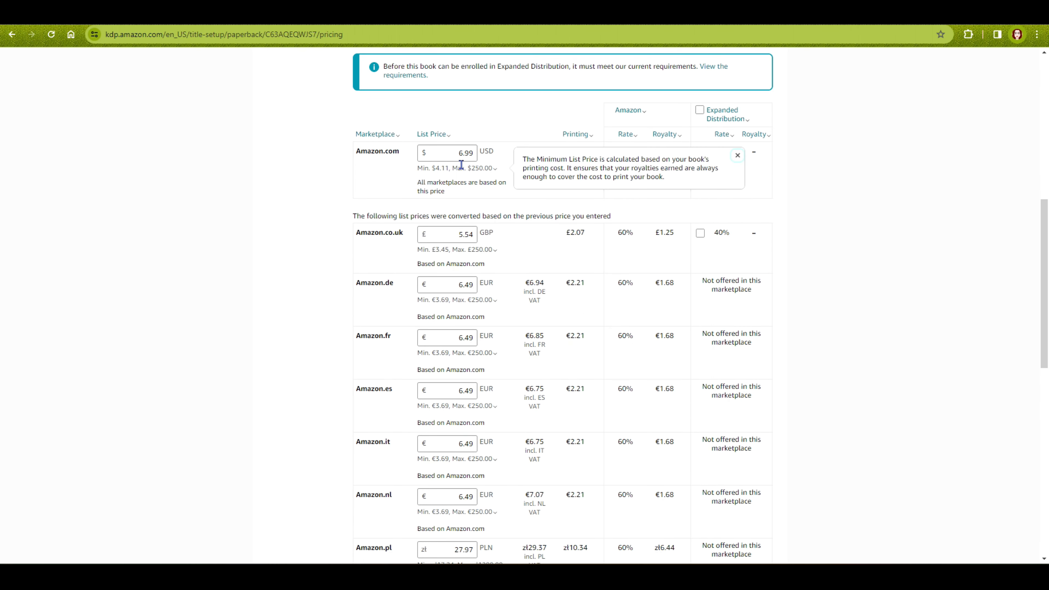
click(568, 197)
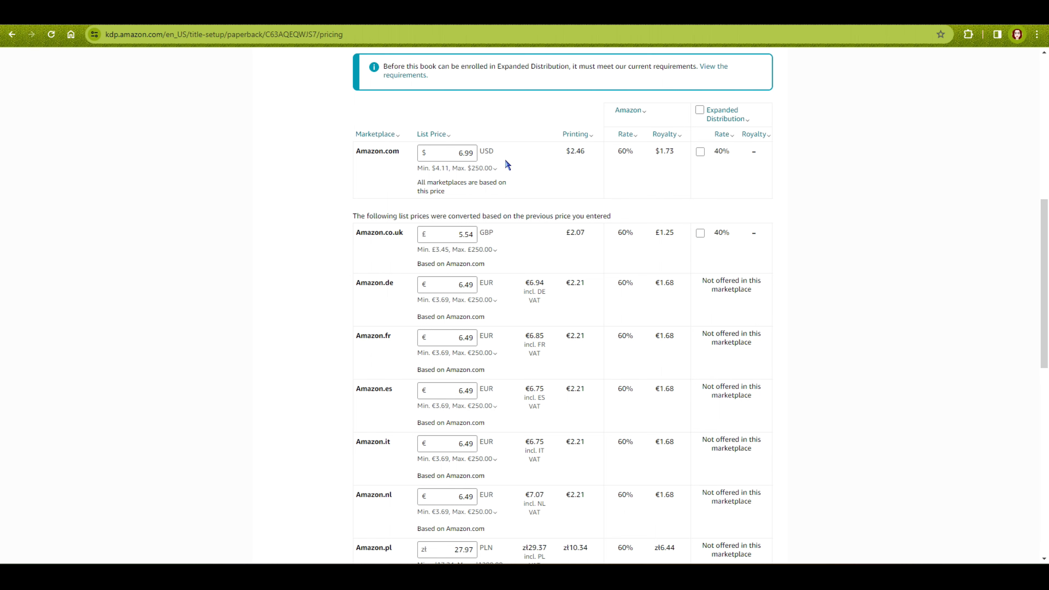
Step: Publish the paperback book and close the submission notice without starting an eBook
scroll(839, 172, down, 3)
scroll(837, 170, down, 10)
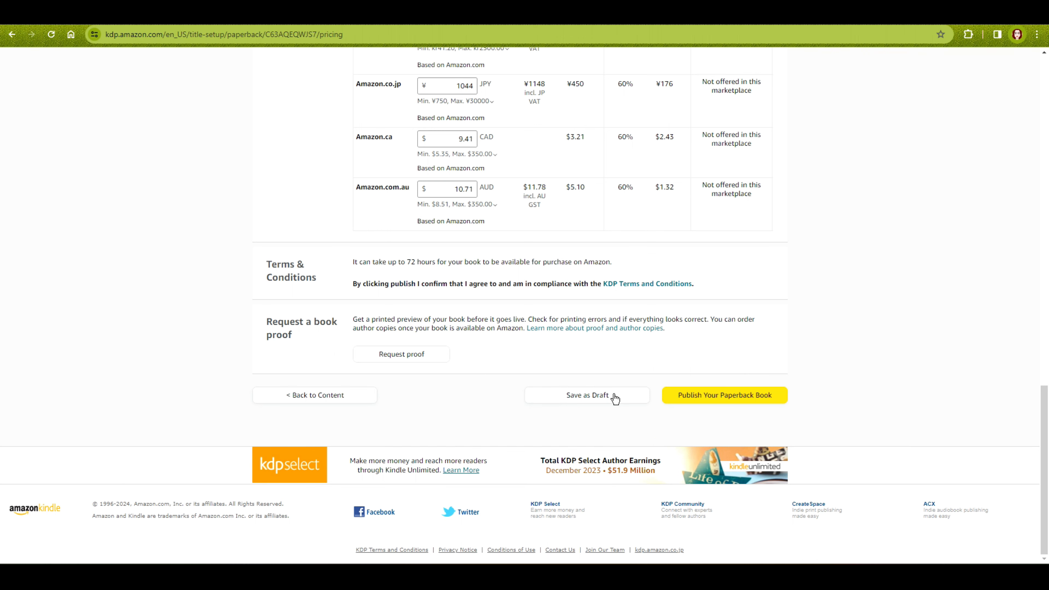
click(728, 400)
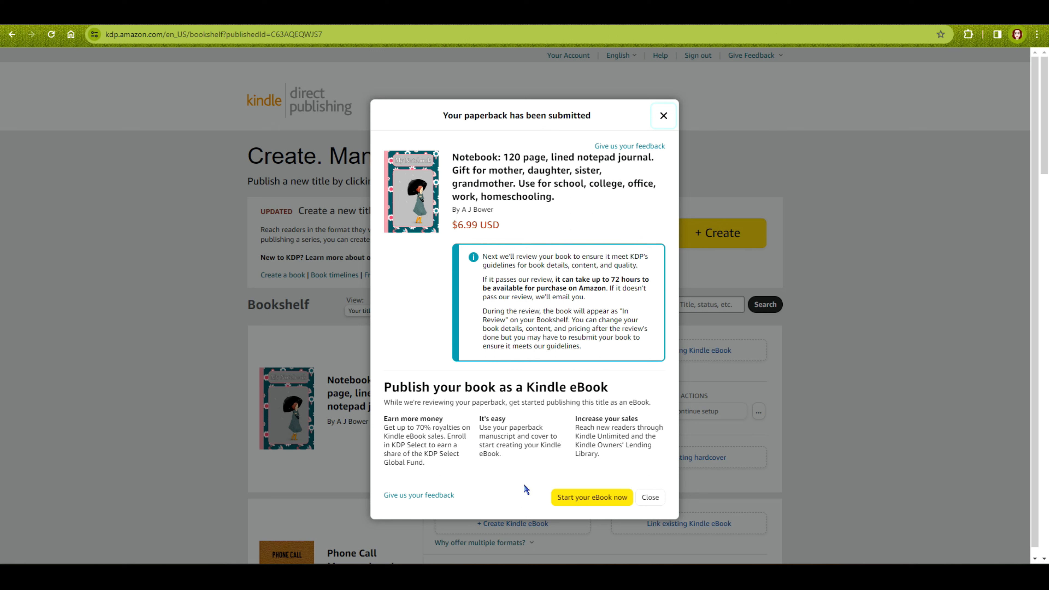
click(651, 498)
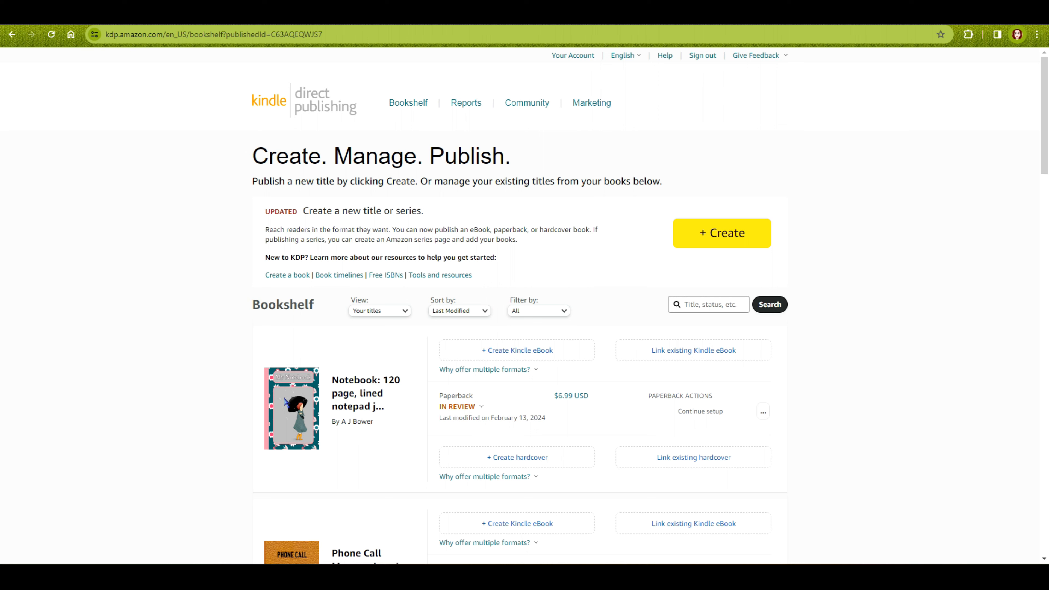
Step: Check the review status details of the notebook in the bookshelf and go to the reports
click(481, 408)
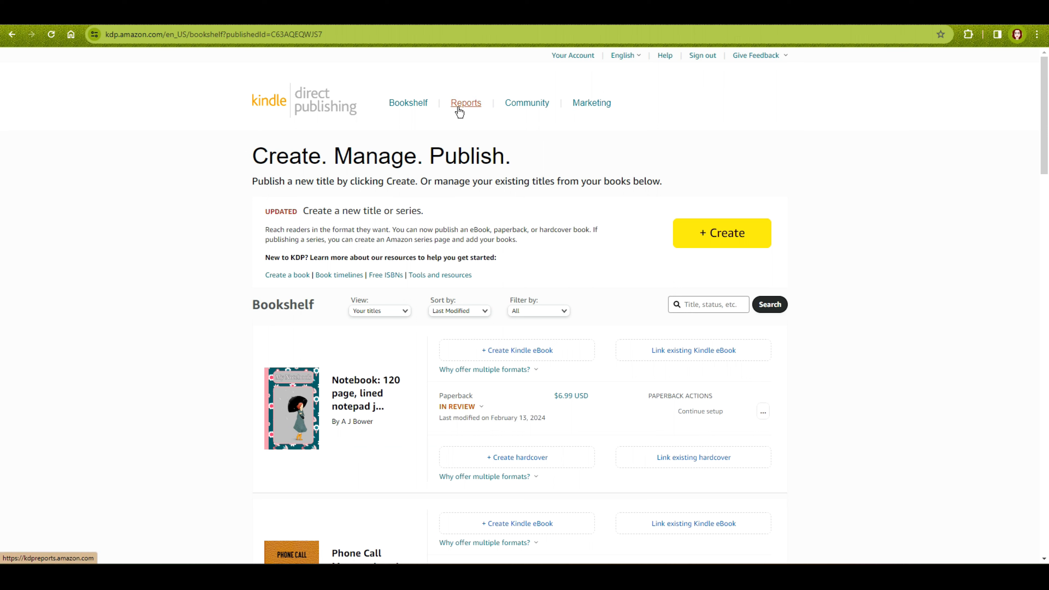
click(474, 109)
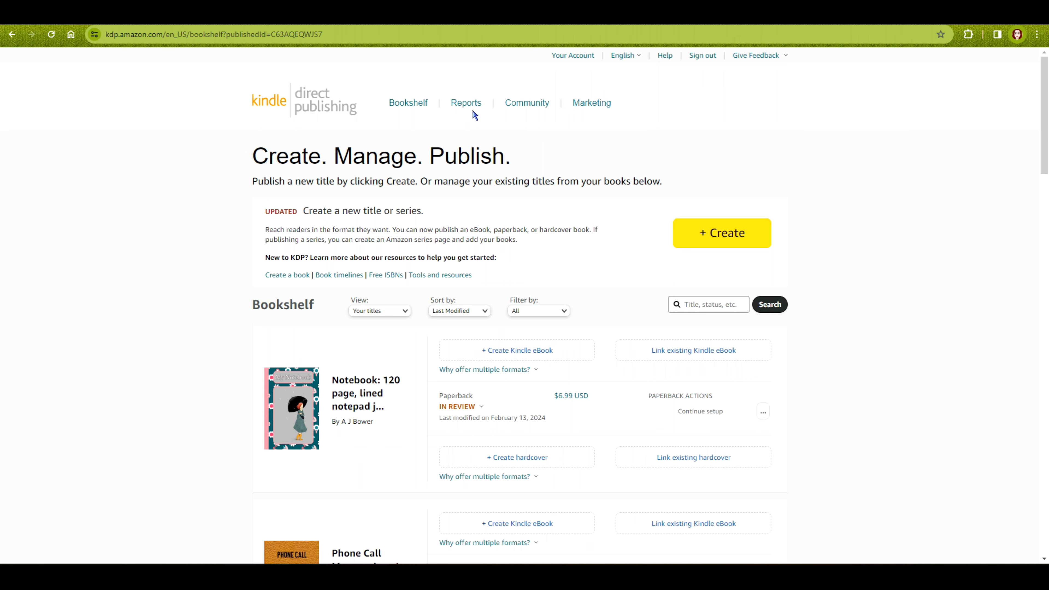